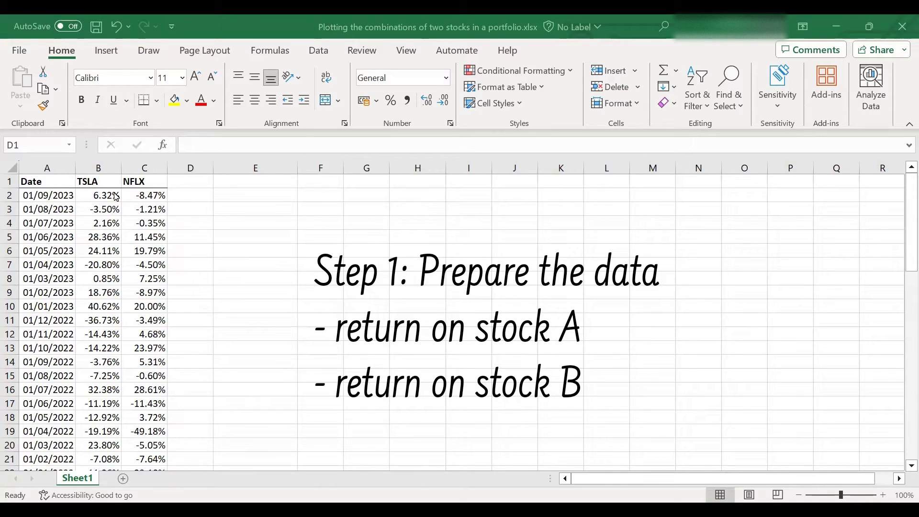
- Select the TSLA and NFLX return columns, look through the data, then clear the selection
{"action": "left_click", "coordinate": [95, 165]}
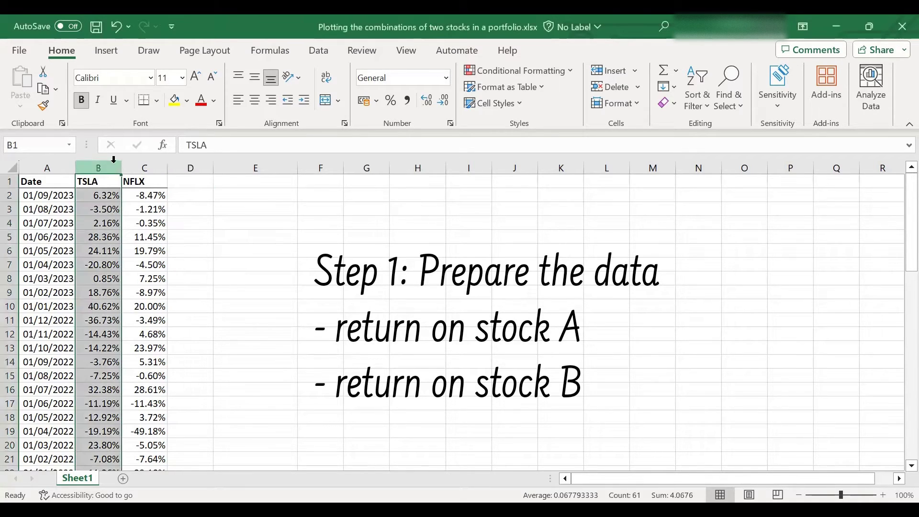
{"action": "left_click", "coordinate": [142, 165]}
{"action": "left_click", "coordinate": [94, 165], "text": "shift"}
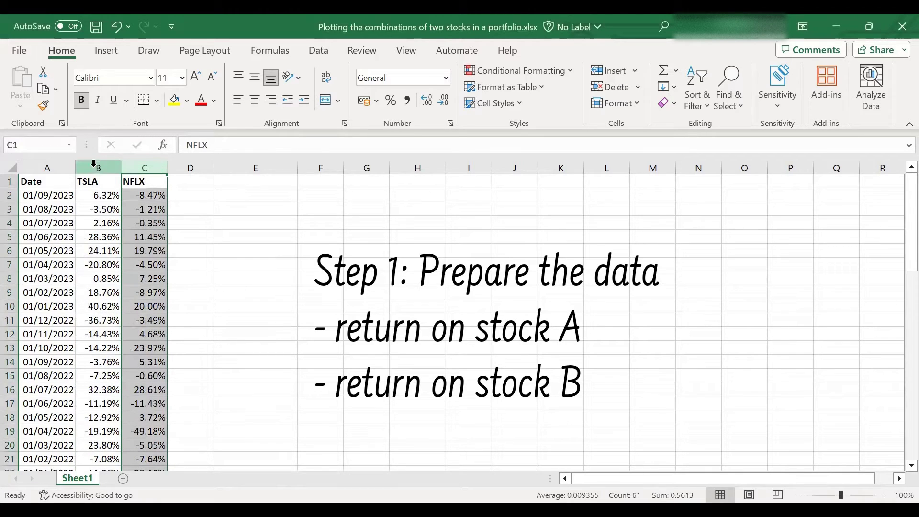
{"action": "left_click", "coordinate": [94, 165]}
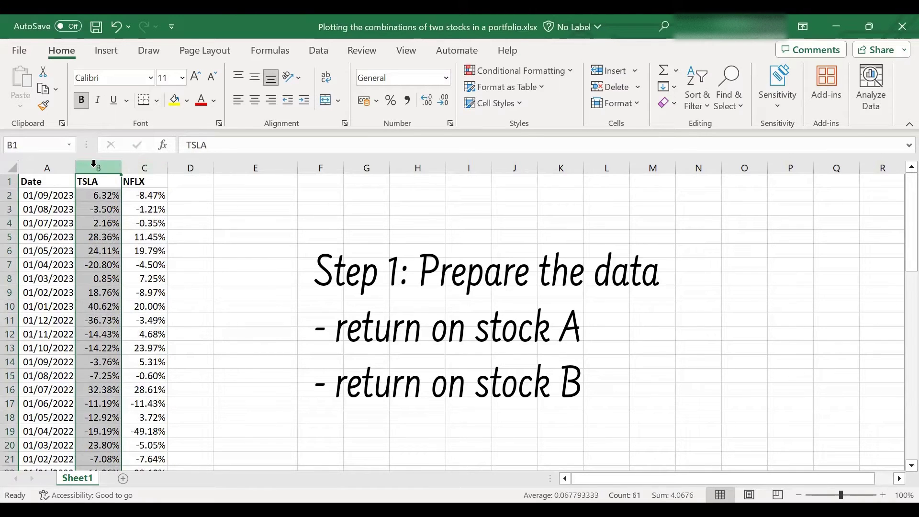
{"action": "left_click", "coordinate": [134, 165]}
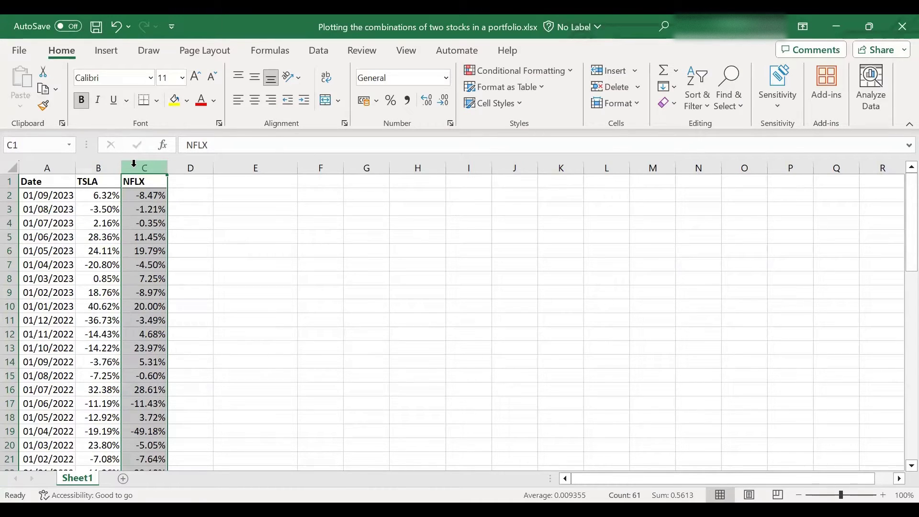
{"action": "scroll", "coordinate": [238, 271], "scroll_direction": "down", "scroll_amount": 3}
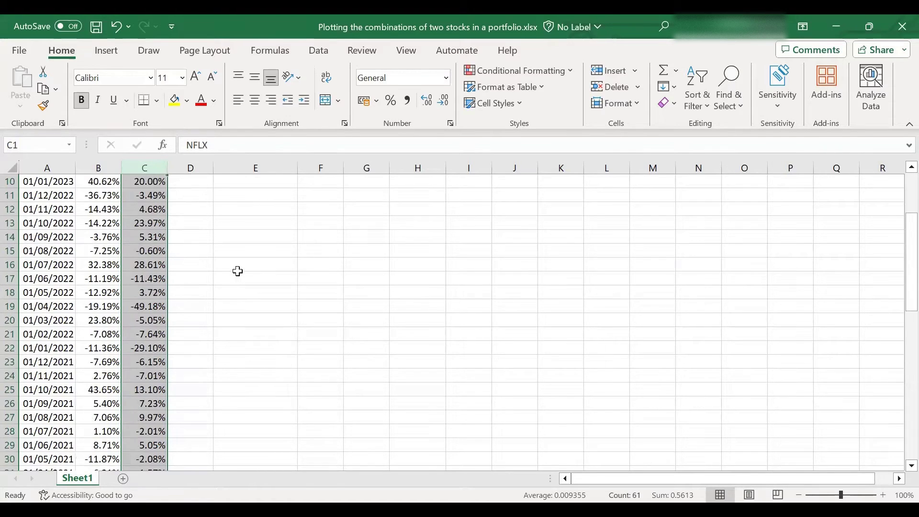
{"action": "scroll", "coordinate": [238, 272], "scroll_direction": "down", "scroll_amount": 11}
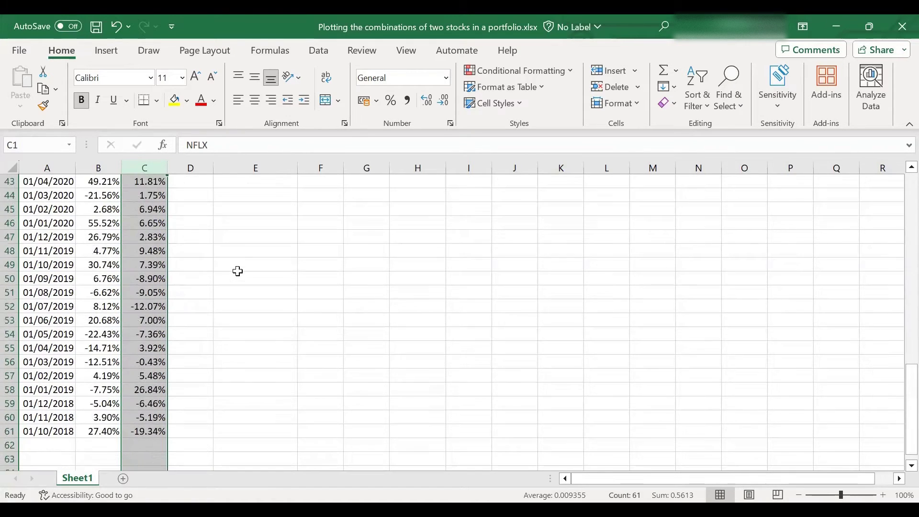
{"action": "scroll", "coordinate": [238, 271], "scroll_direction": "down", "scroll_amount": 1}
{"action": "scroll", "coordinate": [238, 272], "scroll_direction": "up", "scroll_amount": 15}
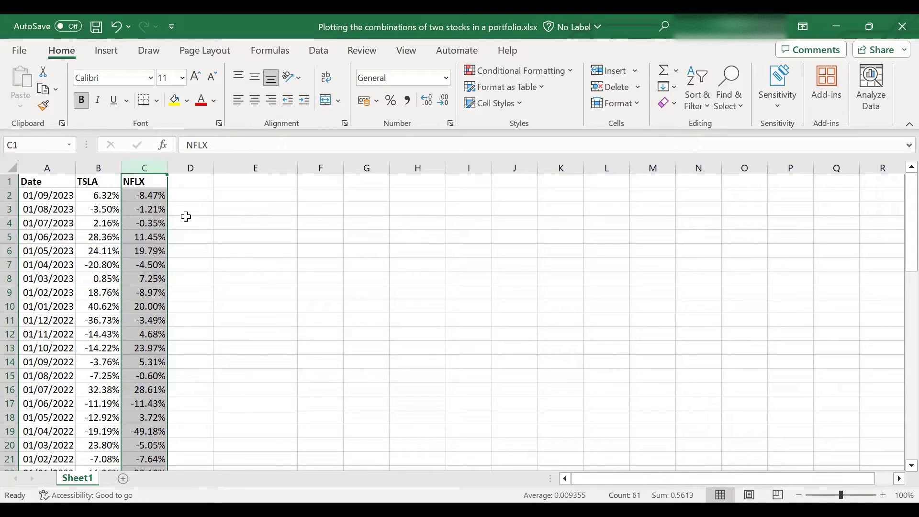
{"action": "left_click", "coordinate": [98, 168]}
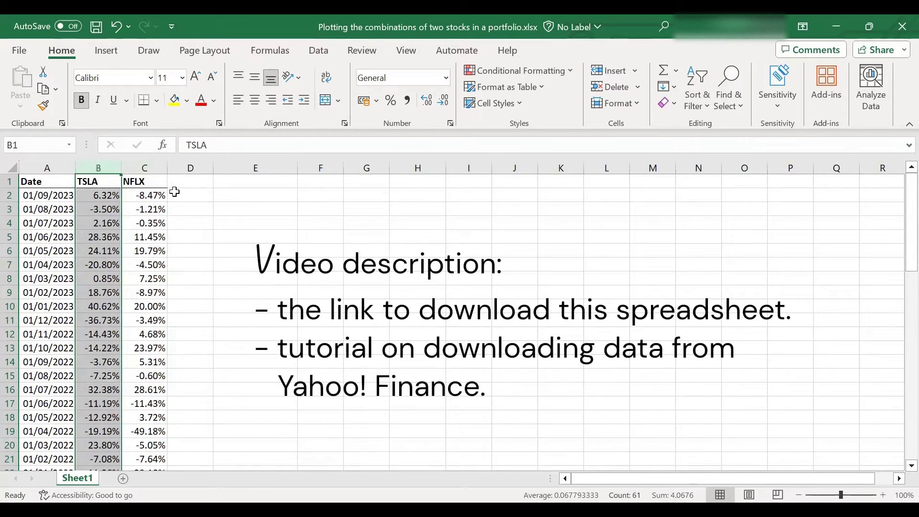
{"action": "left_click", "coordinate": [174, 192]}
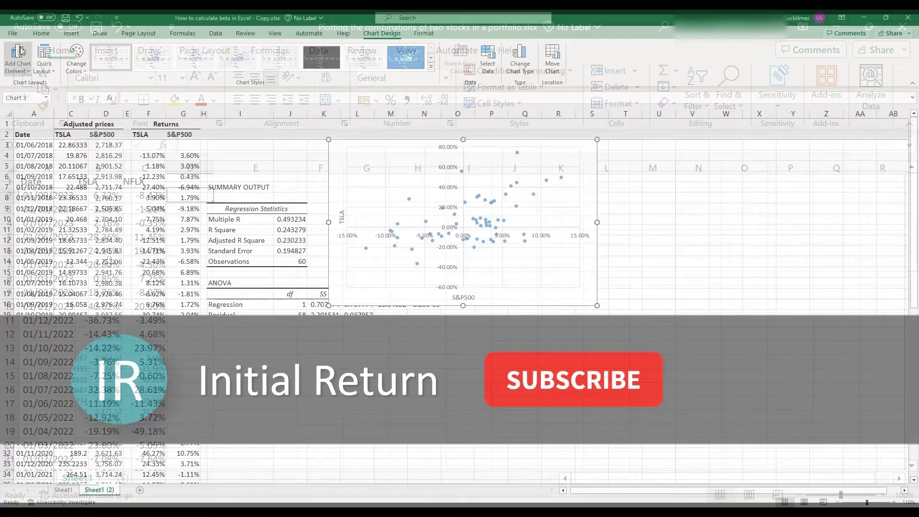
{"action": "left_click", "coordinate": [17, 57]}
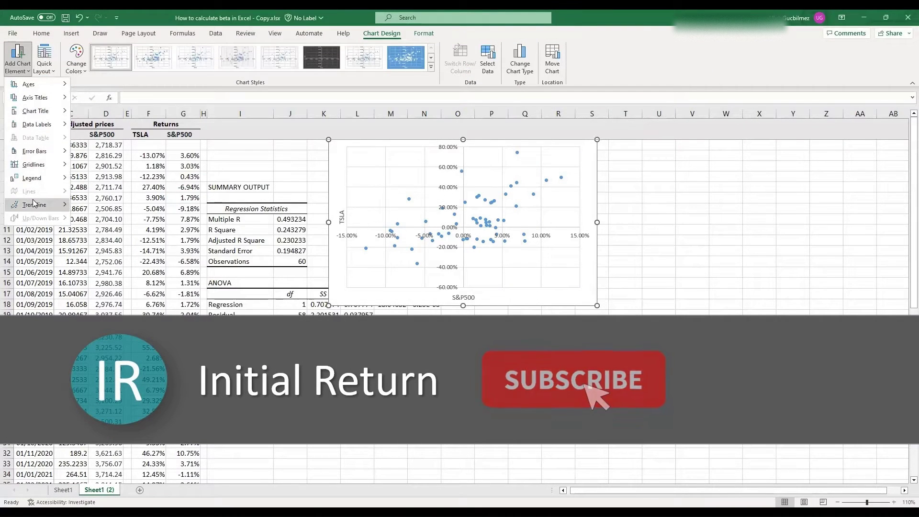
{"action": "mouse_move", "coordinate": [28, 205]}
{"action": "left_click", "coordinate": [95, 236]}
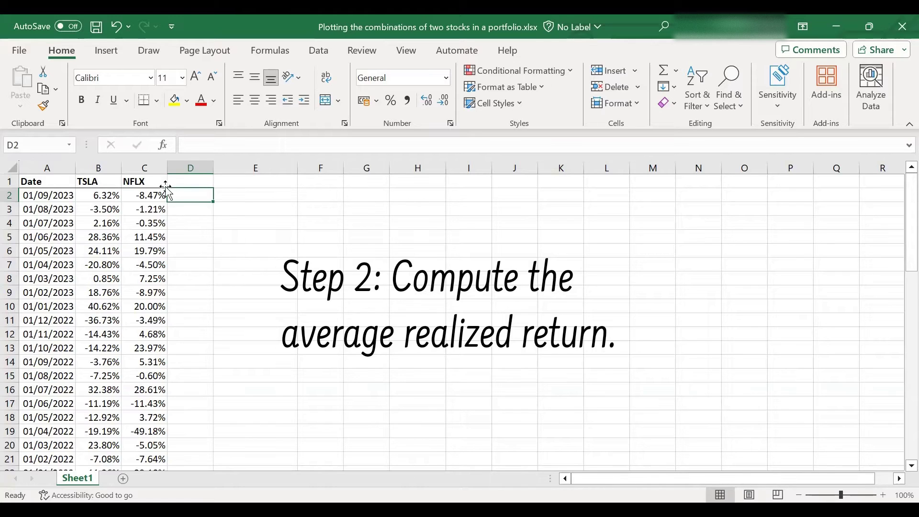
- Add the headings 'return' in F1 and 'risk' in G1
{"action": "left_click", "coordinate": [308, 182]}
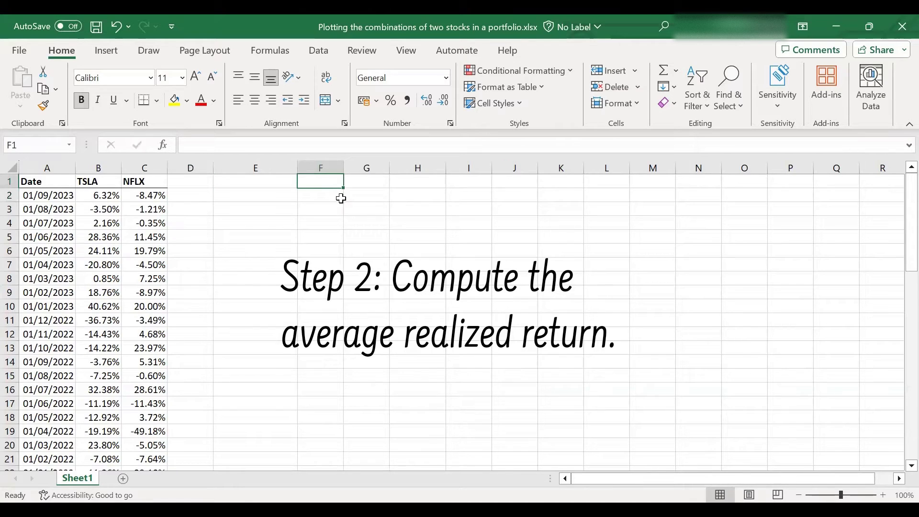
{"action": "type", "text": "return"}
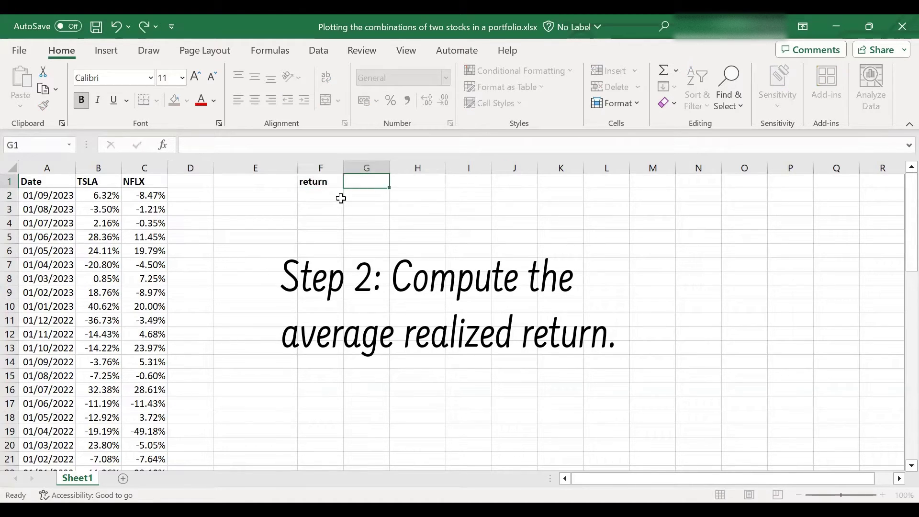
{"action": "key", "text": "Tab"}
{"action": "type", "text": "risk"}
{"action": "left_click", "coordinate": [341, 198]}
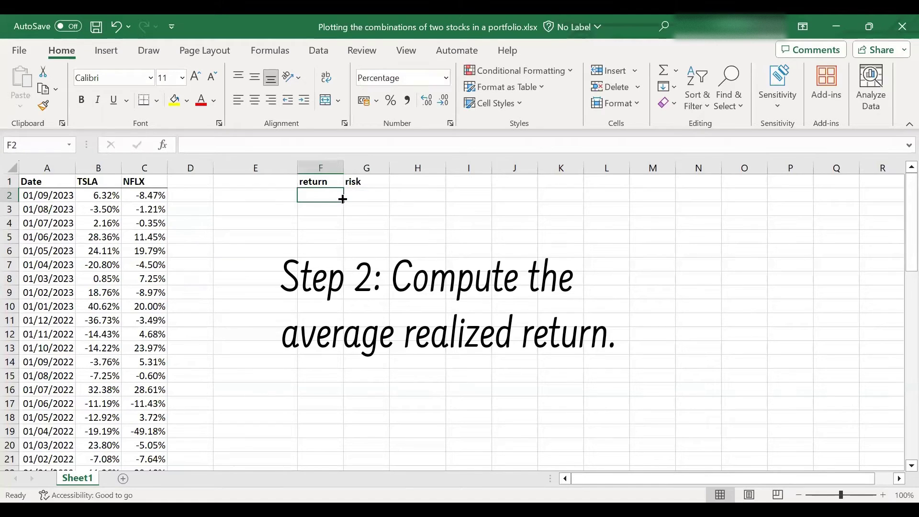
- Label rows E2 and E3 as 'Tesla' and 'Netflix'
{"action": "left_click", "coordinate": [280, 191]}
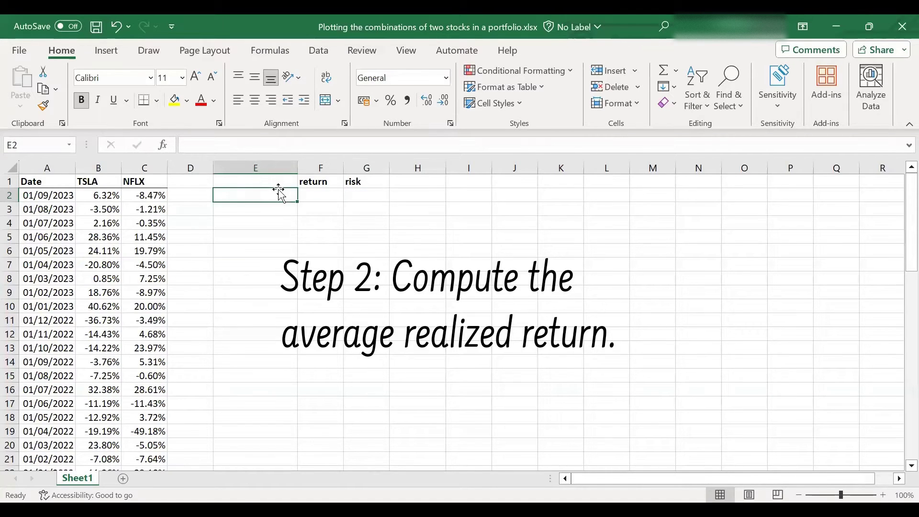
{"action": "type", "text": "Tesla"}
{"action": "key", "text": "Return"}
{"action": "type", "text": "Netflix"}
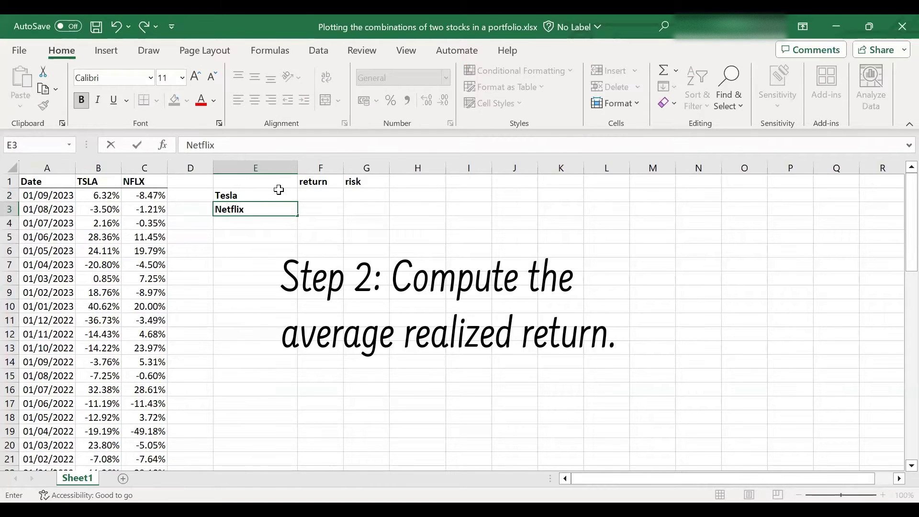
{"action": "key", "text": "Tab"}
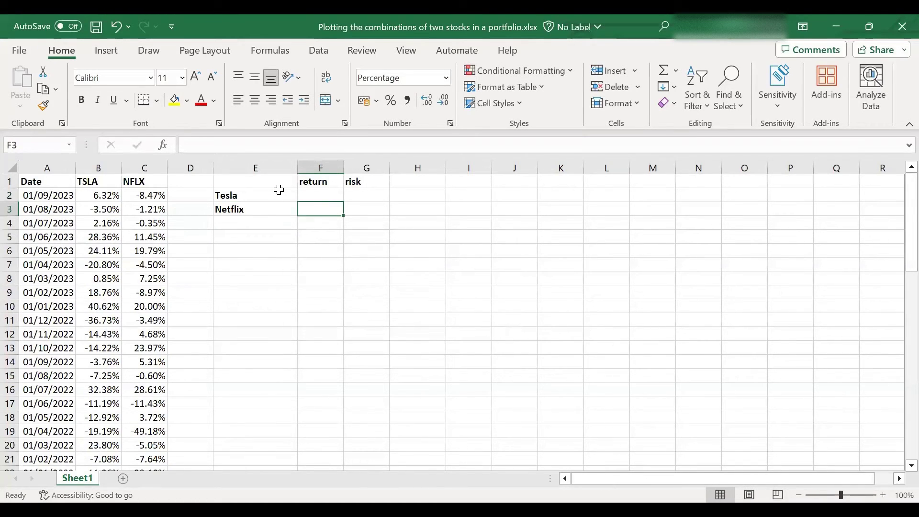
- Enter the row-anchored =AVERAGE(B$2:B$61) in F2 for Tesla's 6.78% average return
{"action": "left_click", "coordinate": [316, 196]}
{"action": "type", "text": "="}
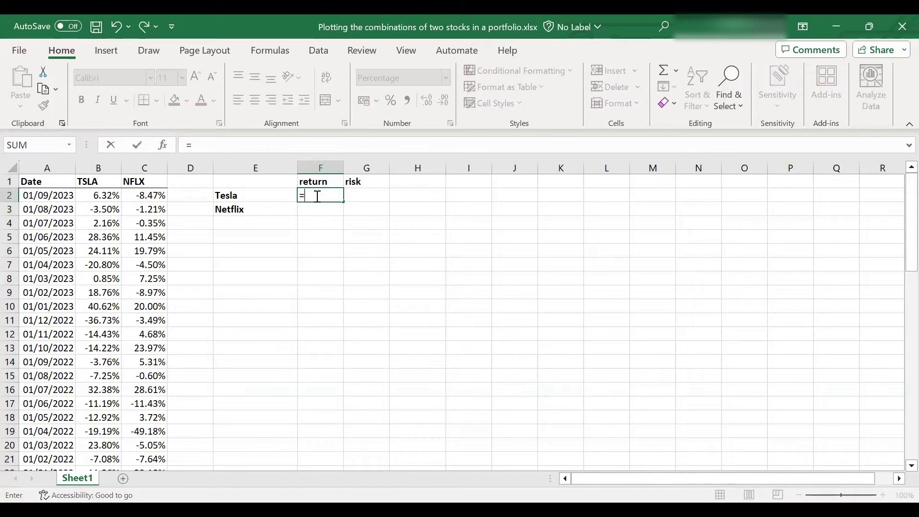
{"action": "type", "text": "average("}
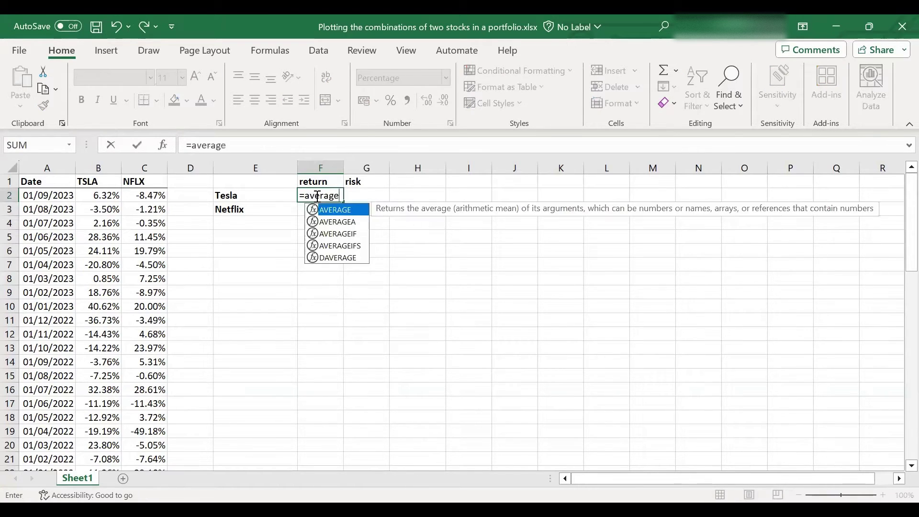
{"action": "left_click", "coordinate": [100, 196]}
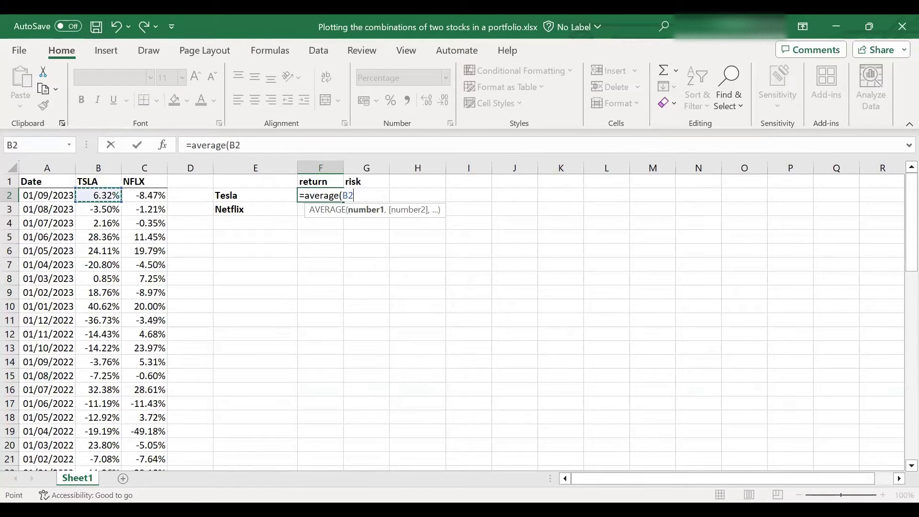
{"action": "left_click_drag", "start_coordinate": [98, 469], "coordinate": [100, 443]}
{"action": "key", "text": "Return"}
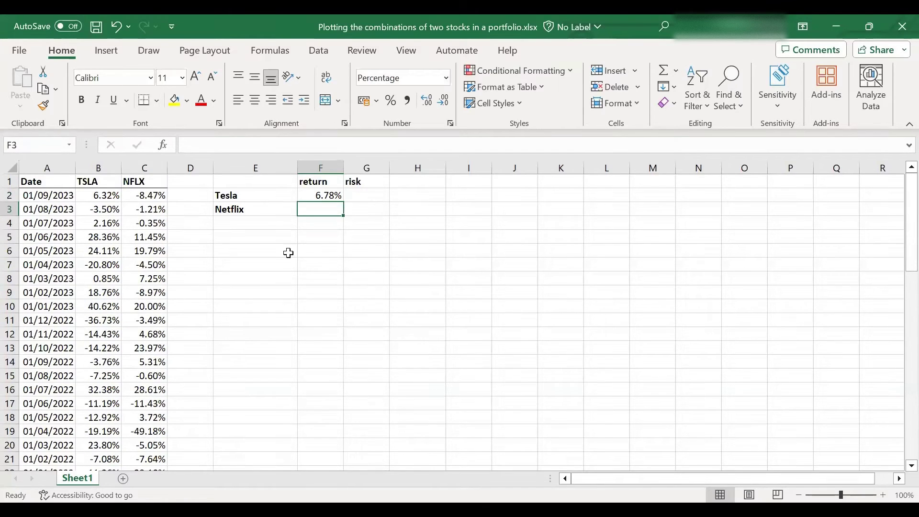
{"action": "left_click", "coordinate": [324, 198]}
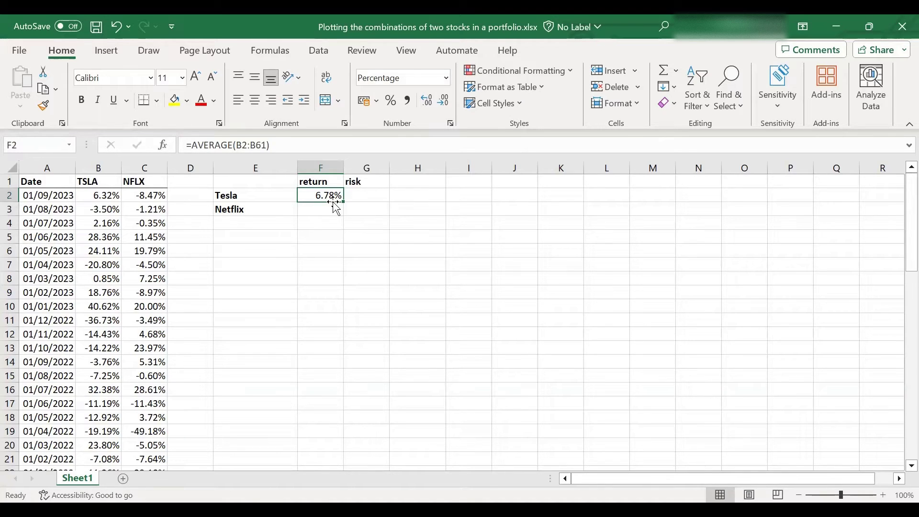
{"action": "left_click", "coordinate": [242, 145]}
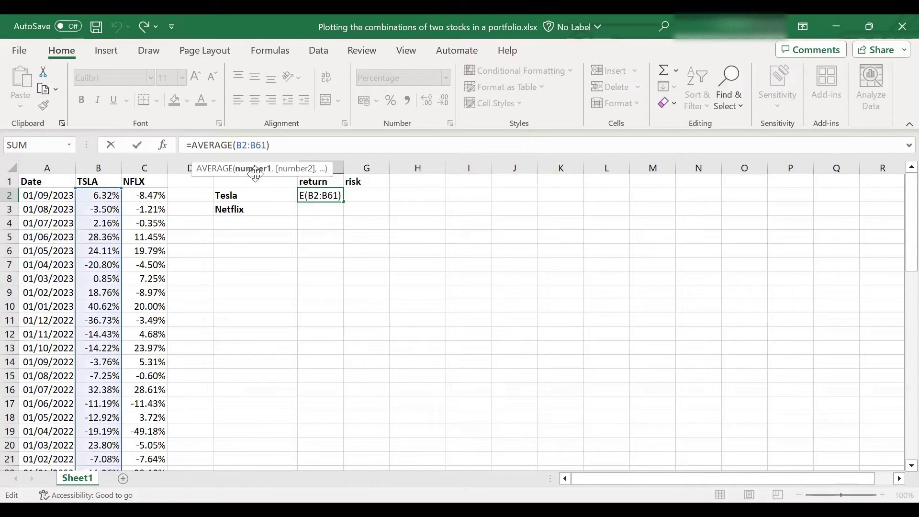
{"action": "key", "text": "F4"}
{"action": "key", "text": "F4"}
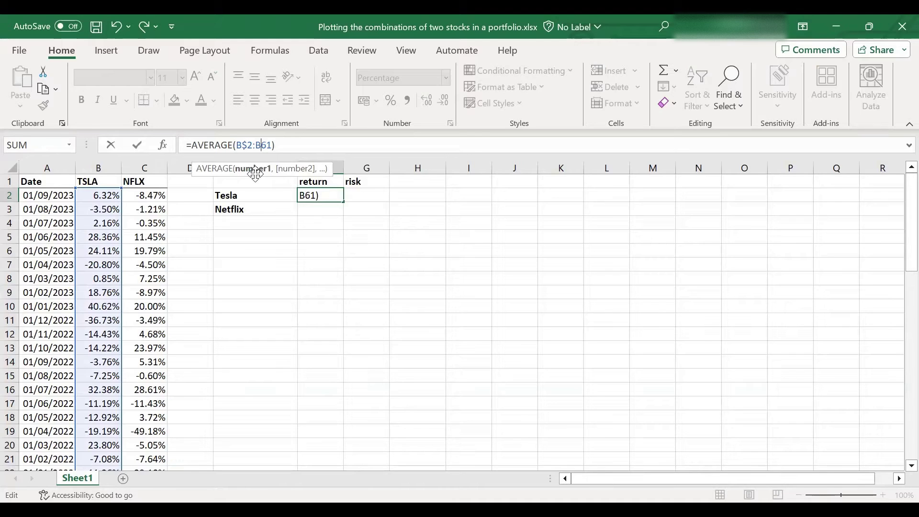
{"action": "type", "text": "$"}
{"action": "key", "text": "Return"}
- Copy the formula to F3 and point it at the NFLX returns, giving 0.94%
{"action": "left_click", "coordinate": [309, 197]}
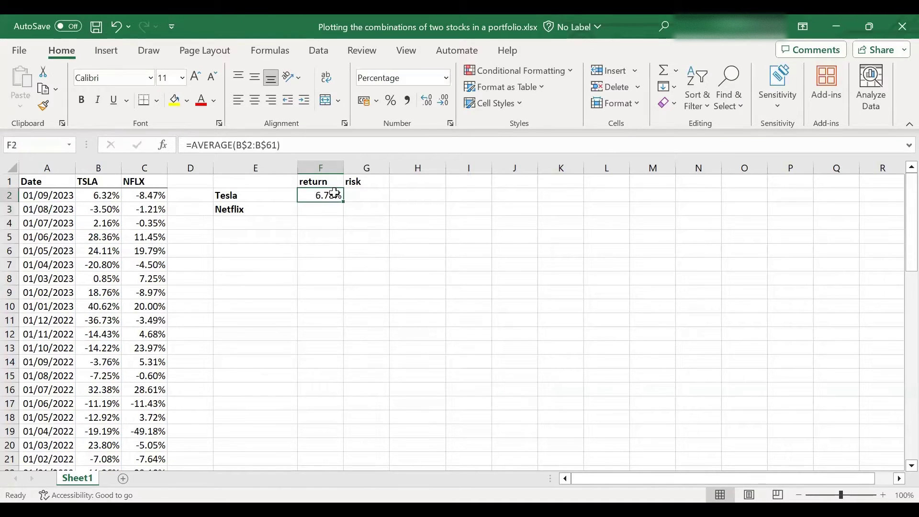
{"action": "left_click_drag", "start_coordinate": [341, 212], "coordinate": [342, 213]}
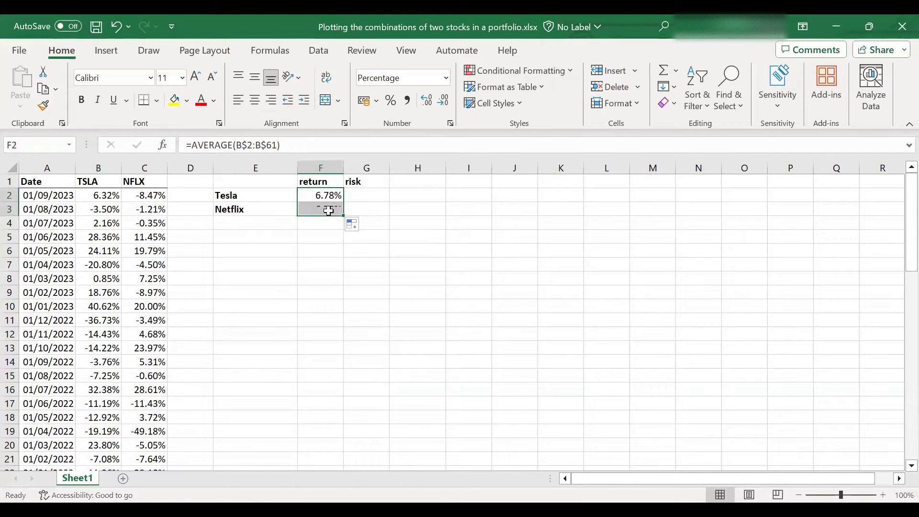
{"action": "left_click", "coordinate": [318, 209]}
{"action": "left_click", "coordinate": [296, 145]}
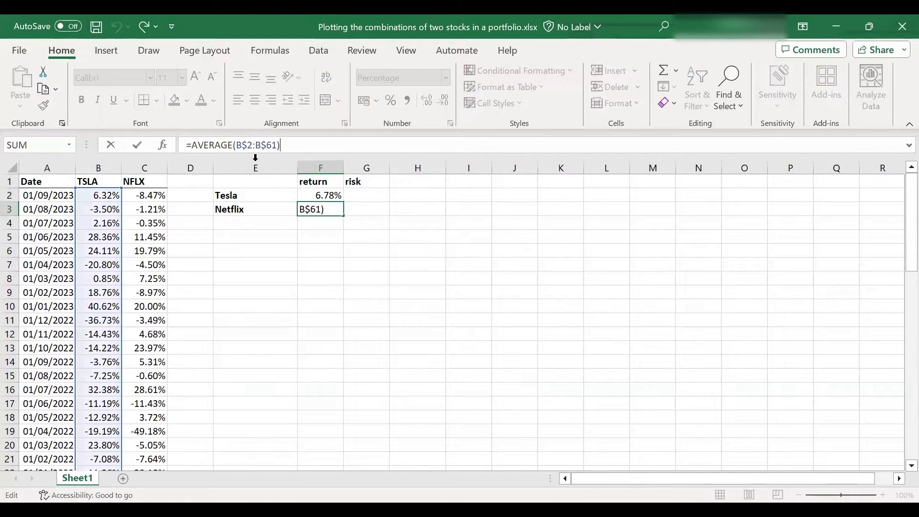
{"action": "left_click_drag", "start_coordinate": [118, 209], "coordinate": [132, 208]}
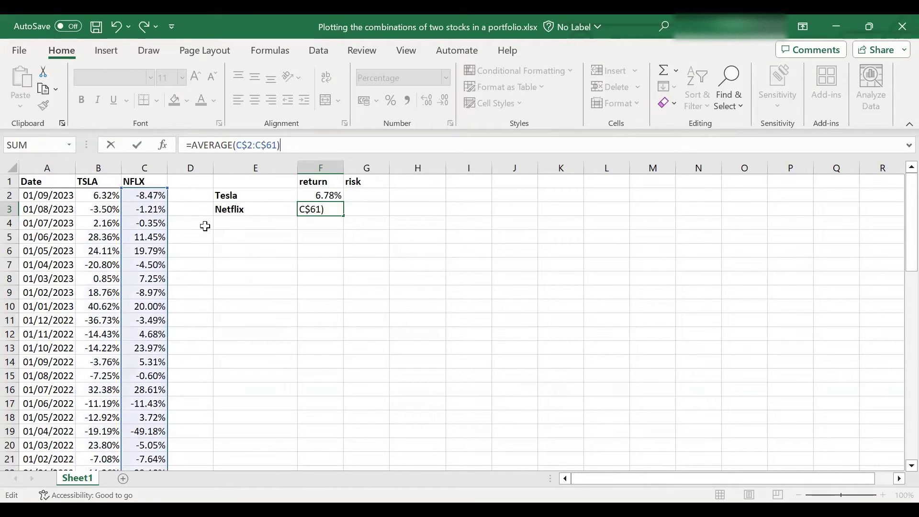
{"action": "key", "text": "Return"}
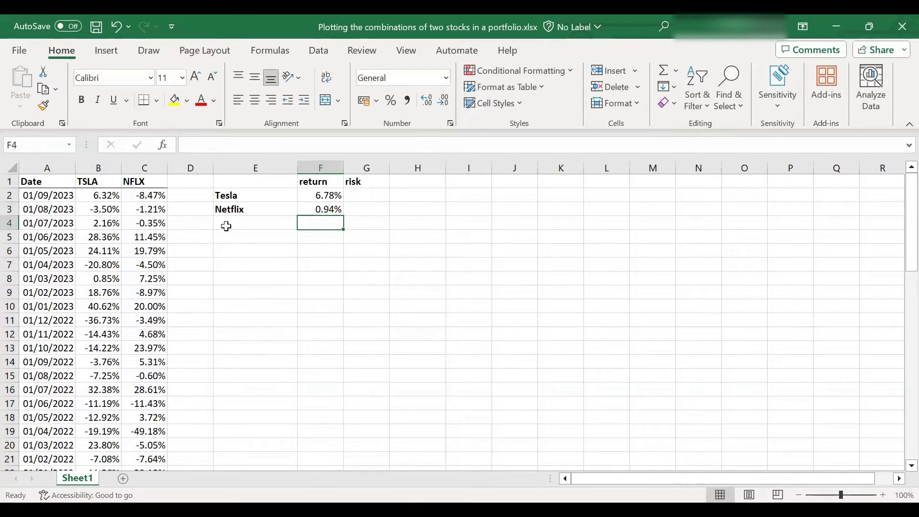
{"action": "left_click", "coordinate": [312, 208]}
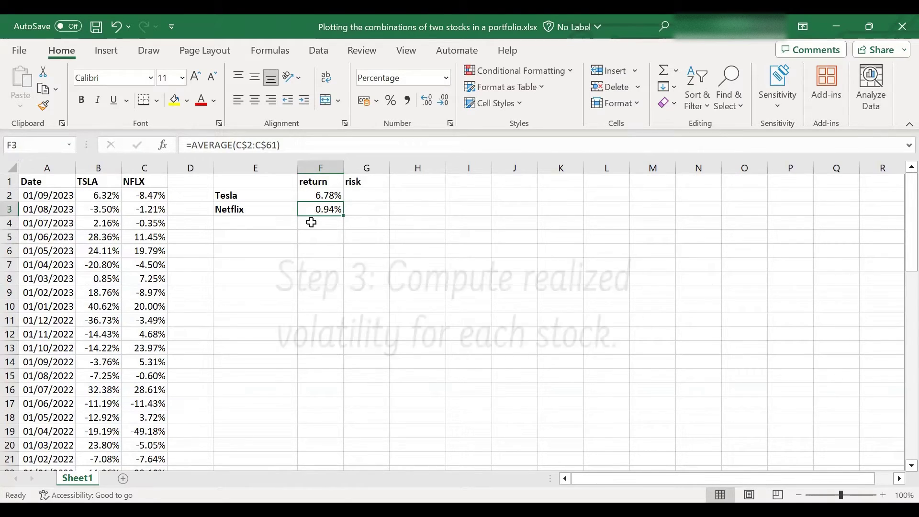
- Change F2's formula to the column-locked =AVERAGE($B2:$B61)
{"action": "left_click", "coordinate": [358, 196]}
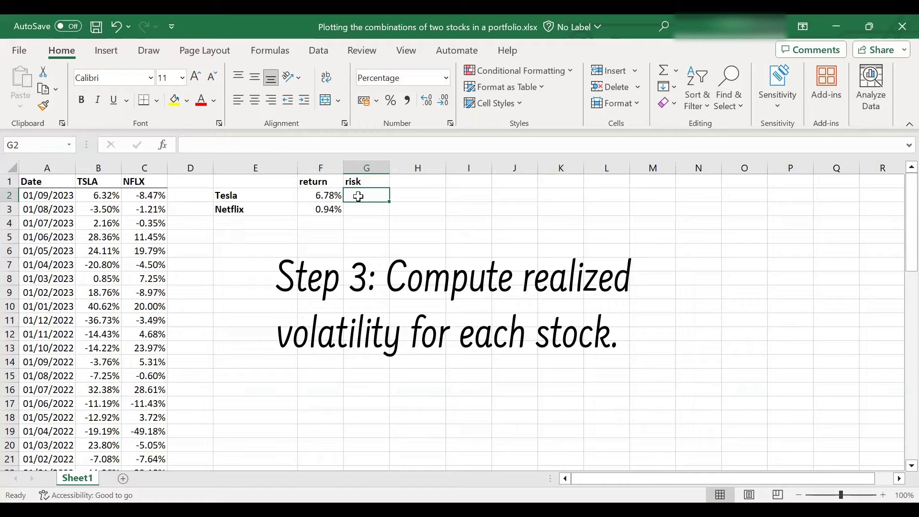
{"action": "left_click", "coordinate": [330, 195]}
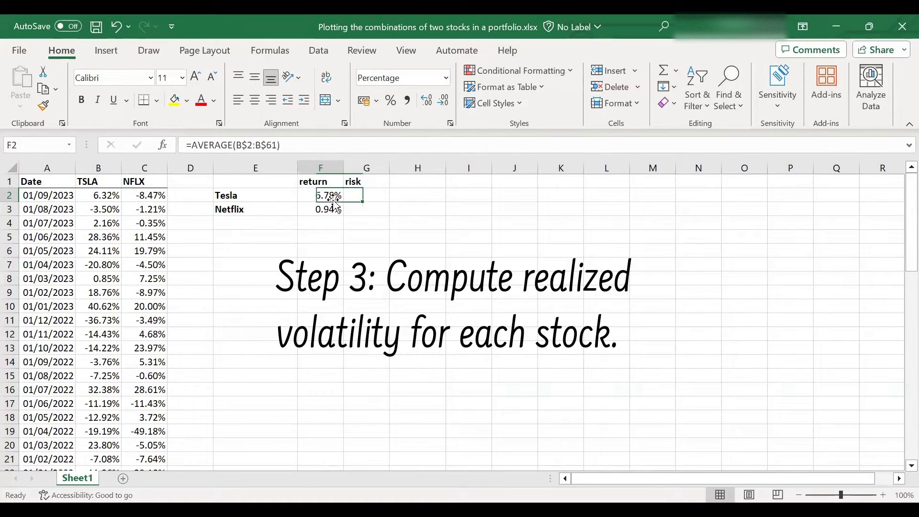
{"action": "left_click", "coordinate": [237, 145]}
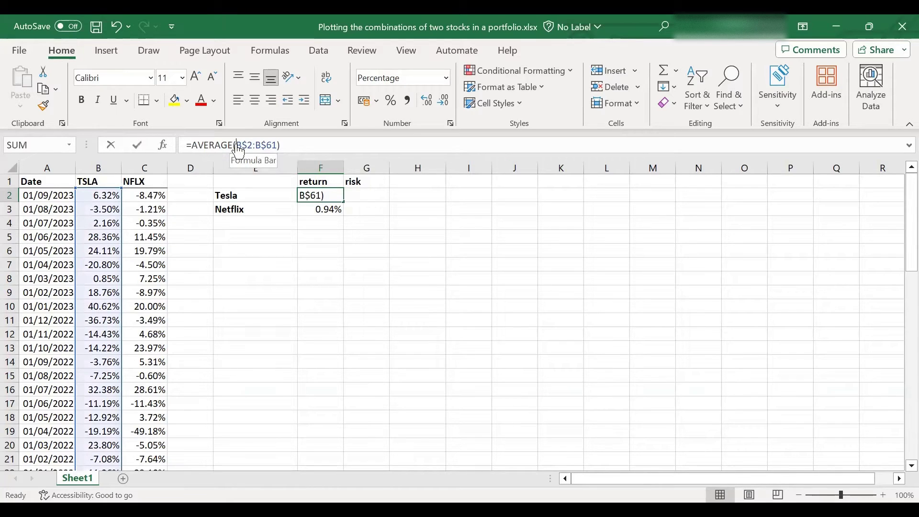
{"action": "type", "text": "$"}
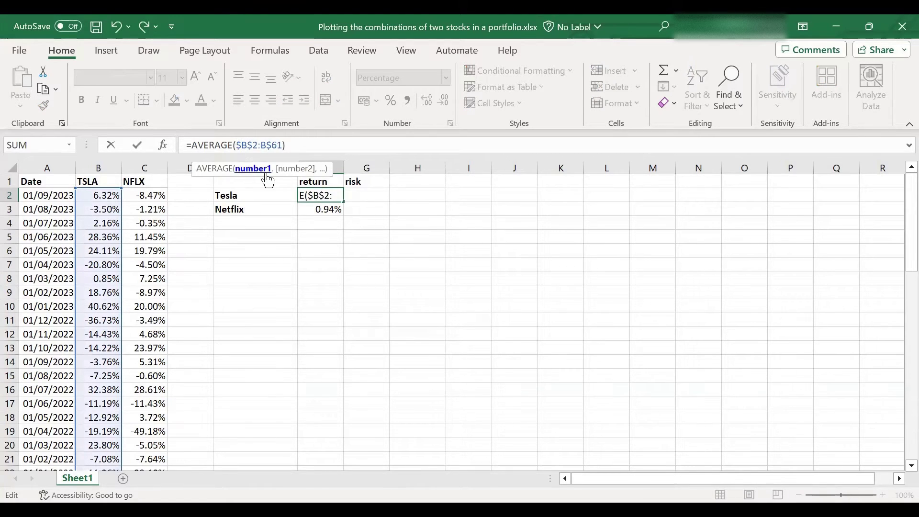
{"action": "key", "text": "BackSpace"}
{"action": "key", "text": "Right"}
{"action": "key", "text": "Right"}
{"action": "type", "text": "$"}
{"action": "key", "text": "Right"}
{"action": "key", "text": "Right"}
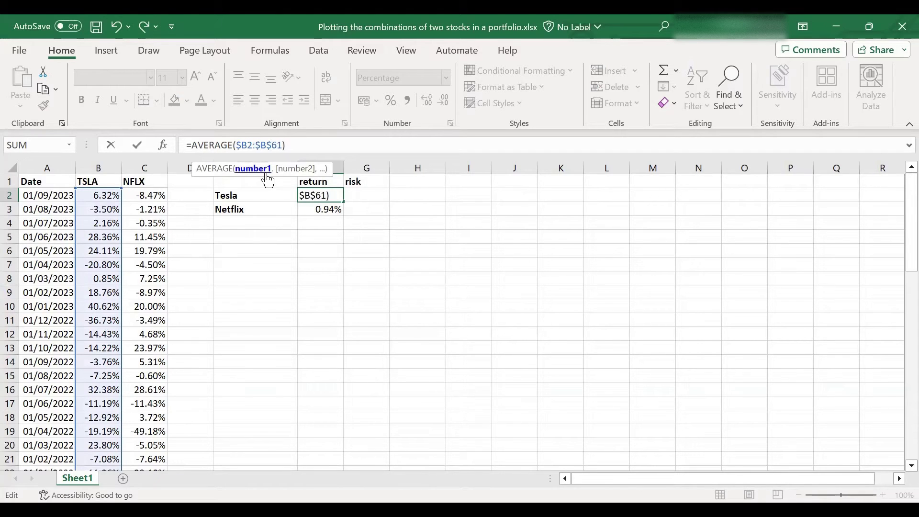
{"action": "key", "text": "BackSpace"}
{"action": "key", "text": "Return"}
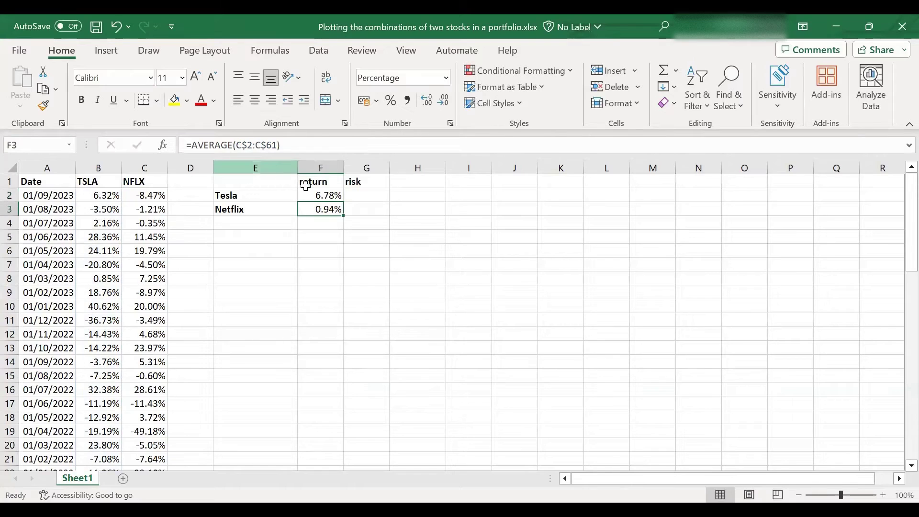
- Change F3's formula to the column-locked =AVERAGE($C2:$C61)
{"action": "left_click", "coordinate": [239, 144]}
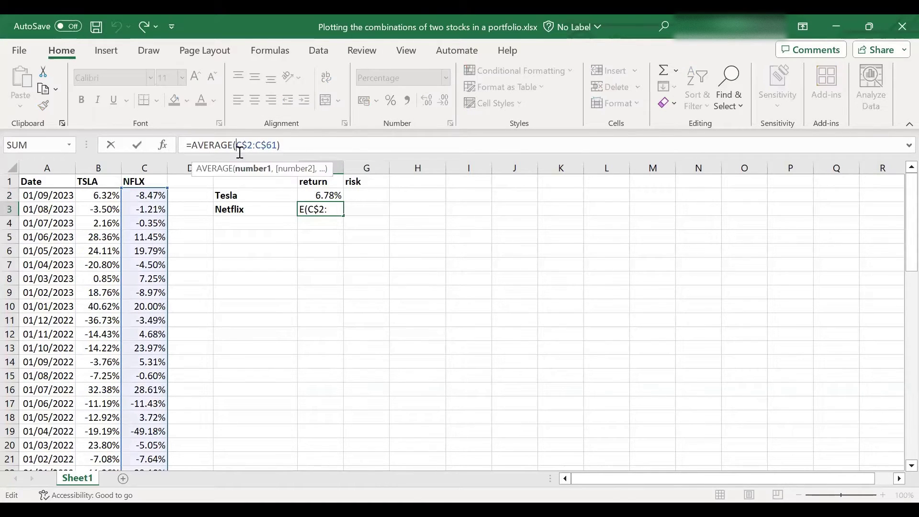
{"action": "type", "text": "$"}
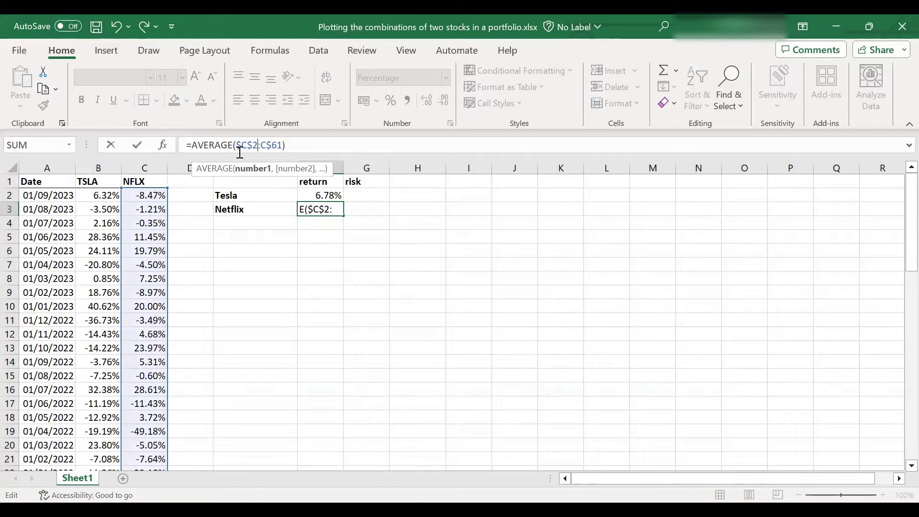
{"action": "key", "text": "Right"}
{"action": "type", "text": "$"}
{"action": "key", "text": "Left"}
{"action": "key", "text": "Left"}
{"action": "key", "text": "Left"}
{"action": "key", "text": "BackSpace"}
{"action": "key", "text": "Right"}
{"action": "key", "text": "Right"}
{"action": "key", "text": "Right"}
{"action": "key", "text": "BackSpace"}
{"action": "key", "text": "Right"}
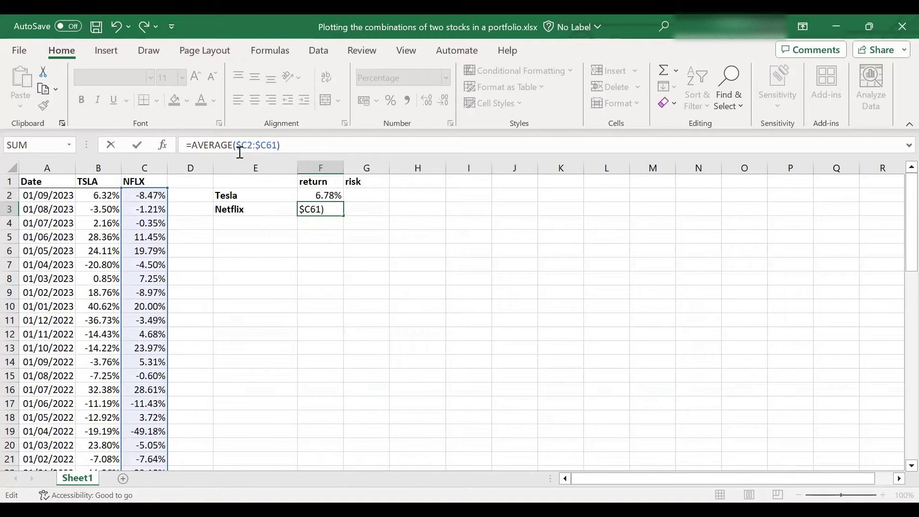
{"action": "key", "text": "Return"}
- Copy F2 into G2 and switch AVERAGE to STDEV.S, giving Tesla's 22.00% risk
{"action": "left_click", "coordinate": [312, 196]}
{"action": "left_click_drag", "start_coordinate": [345, 202], "coordinate": [371, 201]}
{"action": "left_click", "coordinate": [369, 196]}
{"action": "left_click", "coordinate": [288, 140]}
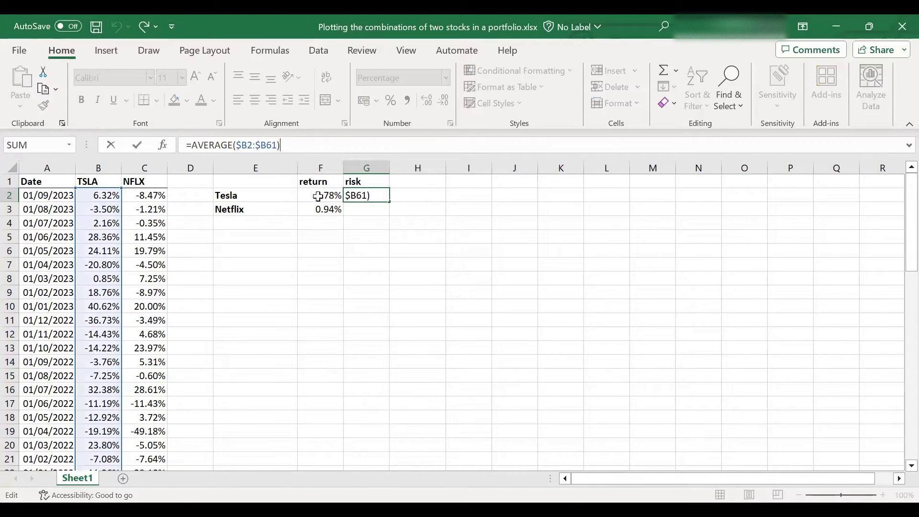
{"action": "left_click", "coordinate": [410, 223]}
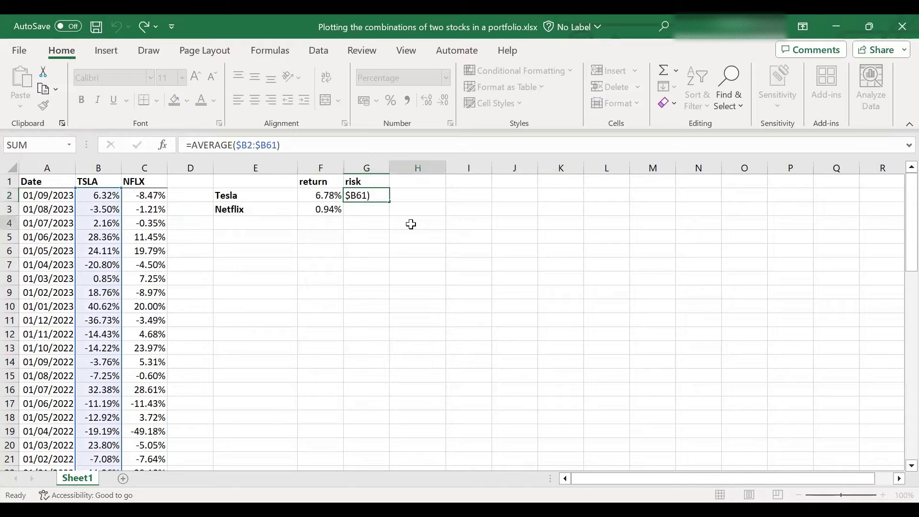
{"action": "left_click", "coordinate": [367, 200]}
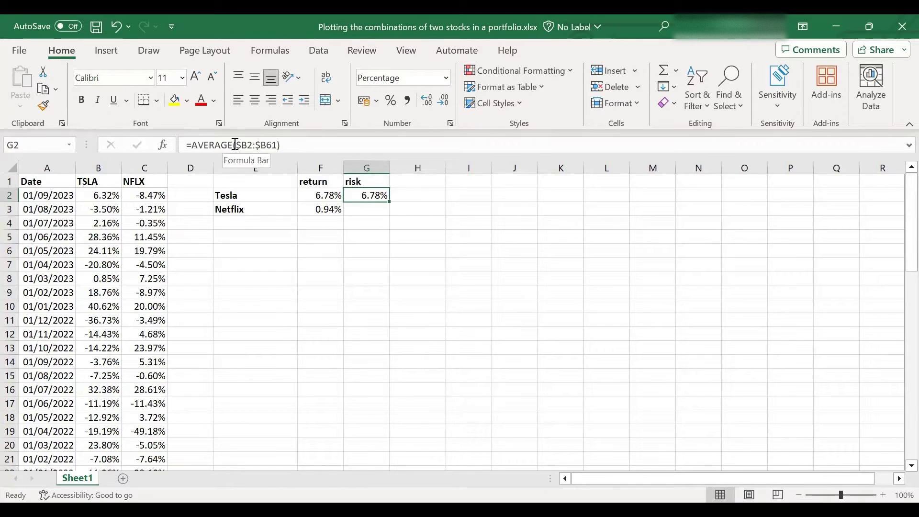
{"action": "left_click_drag", "start_coordinate": [235, 145], "coordinate": [191, 144]}
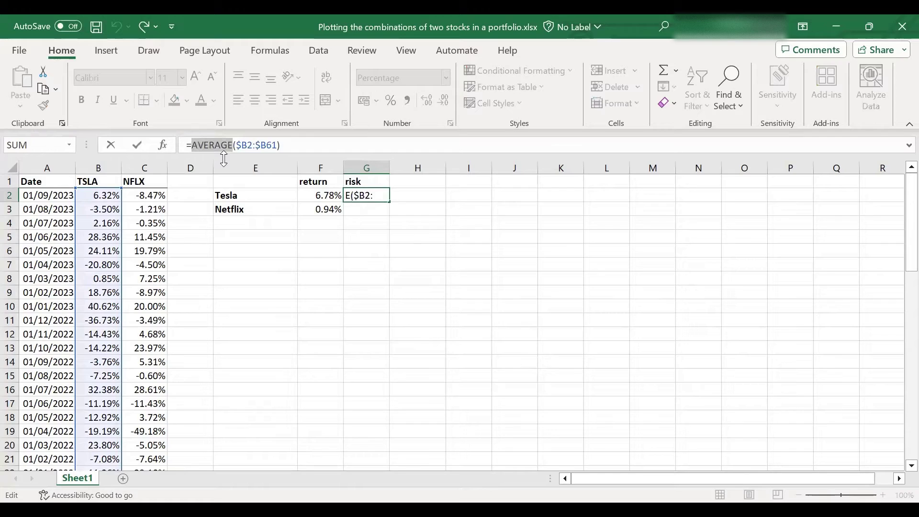
{"action": "type", "text": "std"}
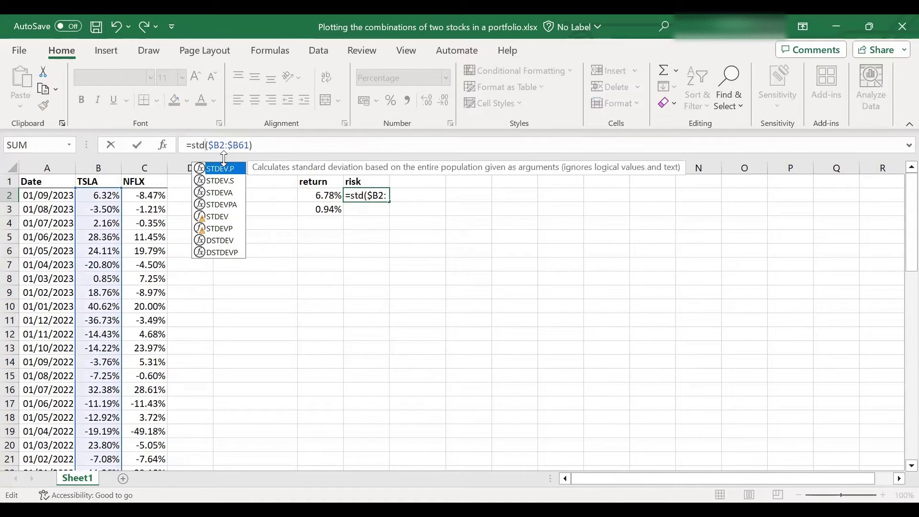
{"action": "left_click", "coordinate": [220, 182]}
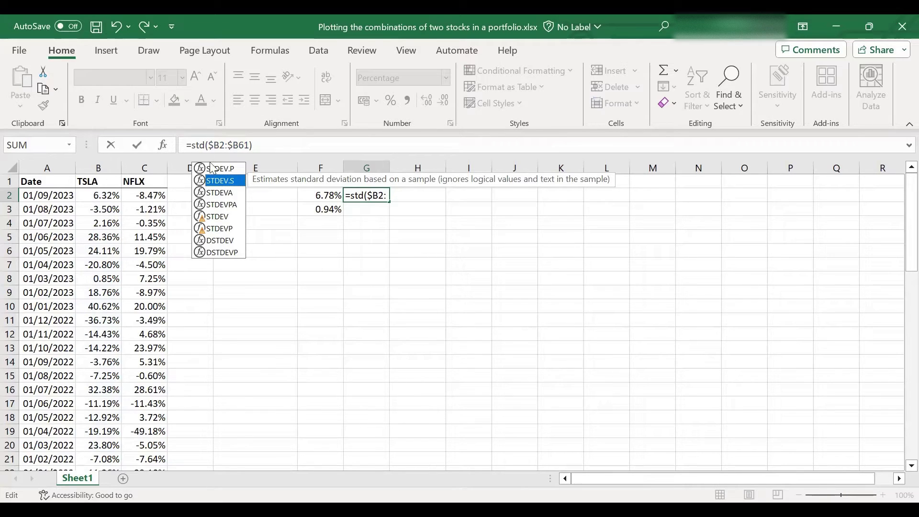
{"action": "left_click", "coordinate": [206, 147]}
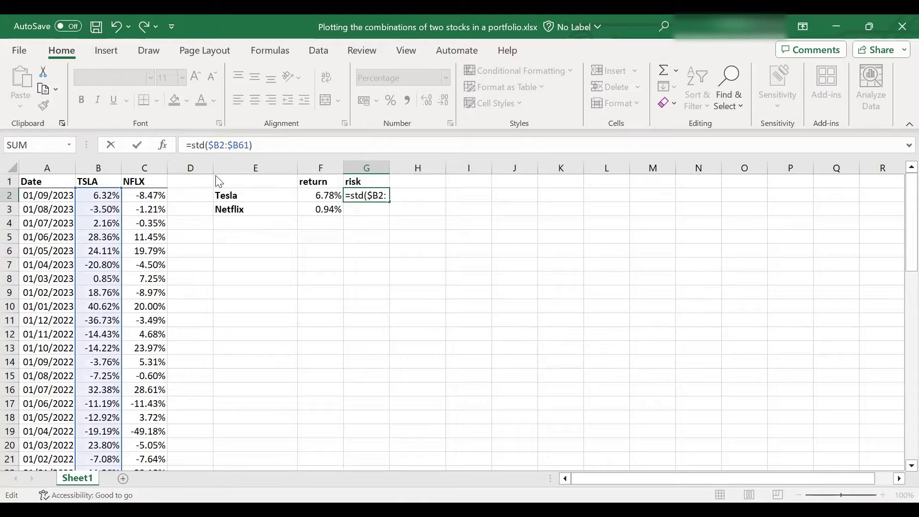
{"action": "type", "text": "ev"}
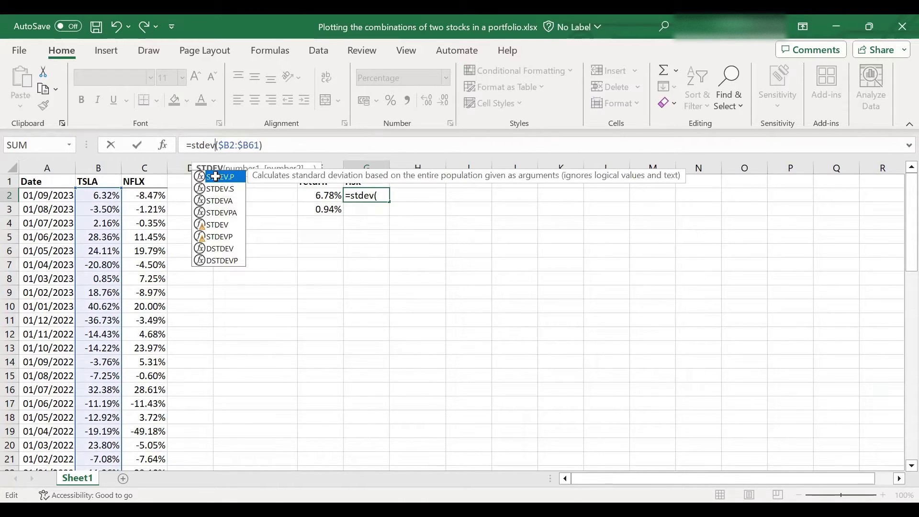
{"action": "key", "text": "Return"}
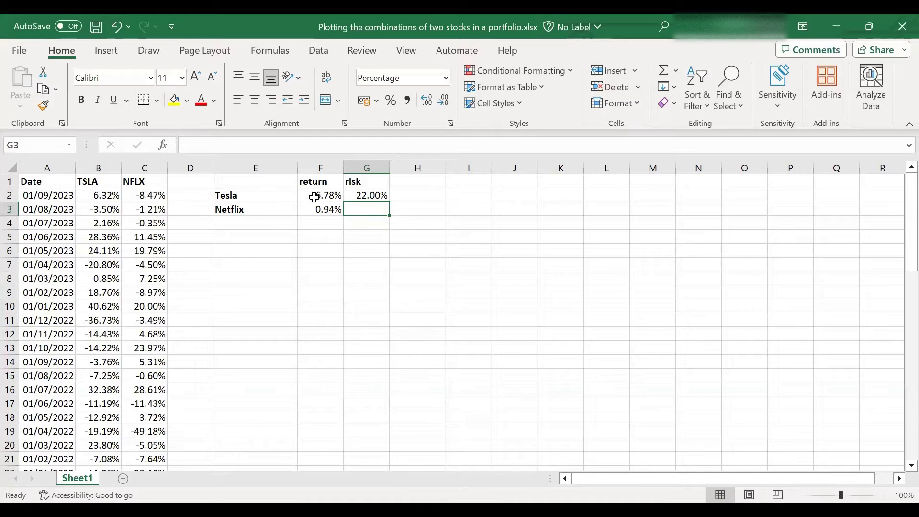
{"action": "left_click", "coordinate": [366, 196]}
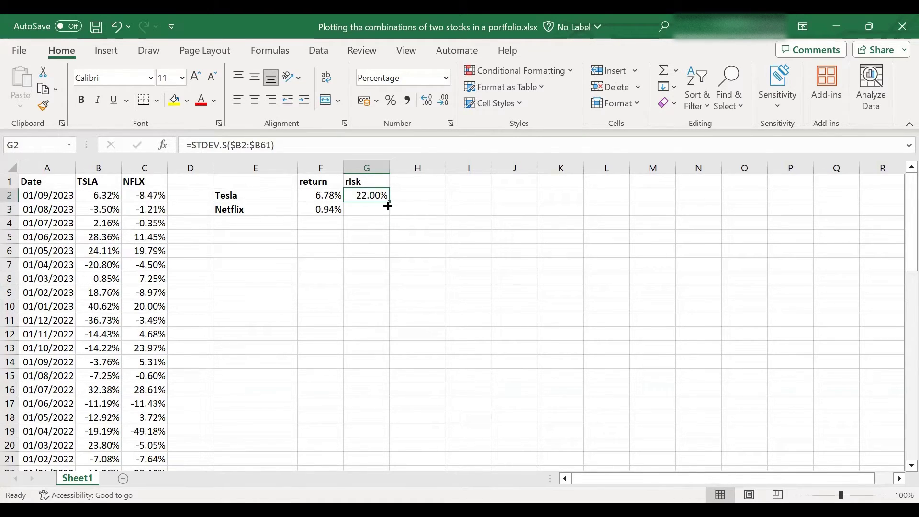
- Copy F3 into G3 and replace AVERAGE with STDEV for Netflix's 12.27% risk
{"action": "left_click", "coordinate": [335, 205]}
{"action": "left_click_drag", "start_coordinate": [344, 217], "coordinate": [383, 213]}
{"action": "left_click", "coordinate": [385, 209]}
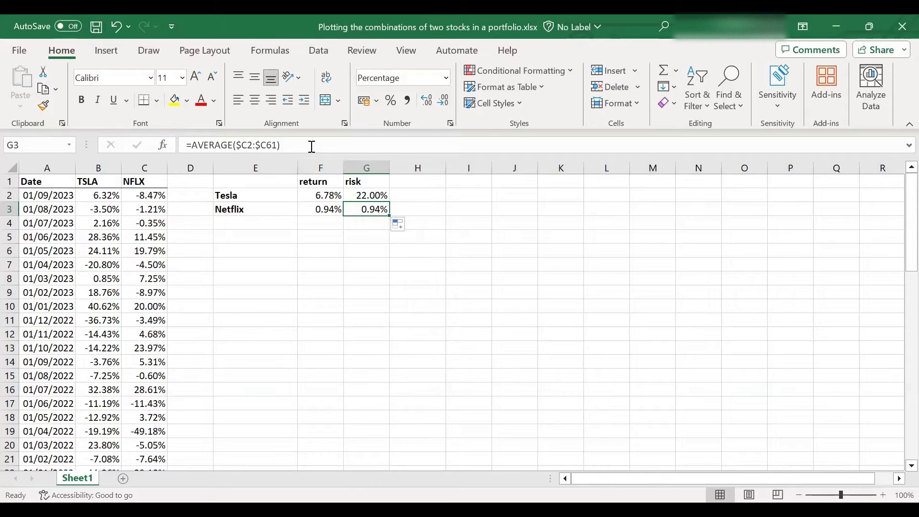
{"action": "left_click", "coordinate": [291, 144]}
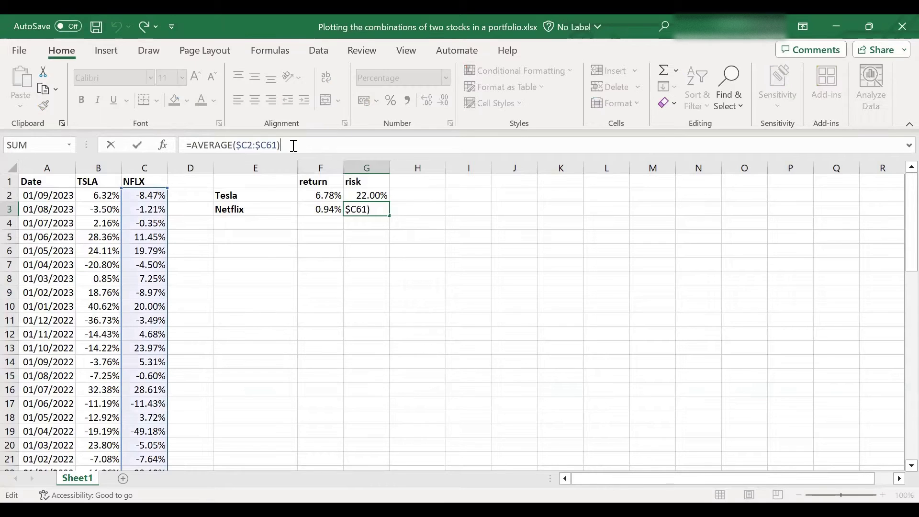
{"action": "double_click", "coordinate": [211, 143]}
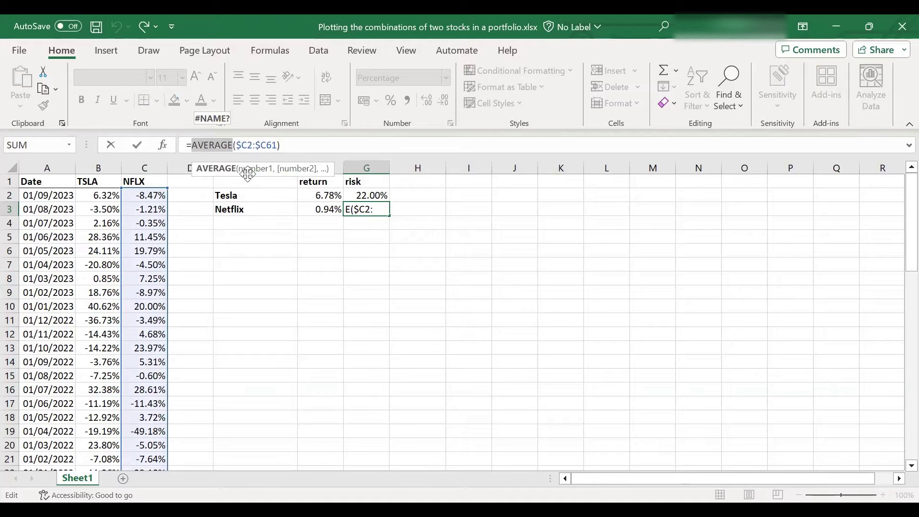
{"action": "type", "text": "STDEV"}
{"action": "key", "text": "Return"}
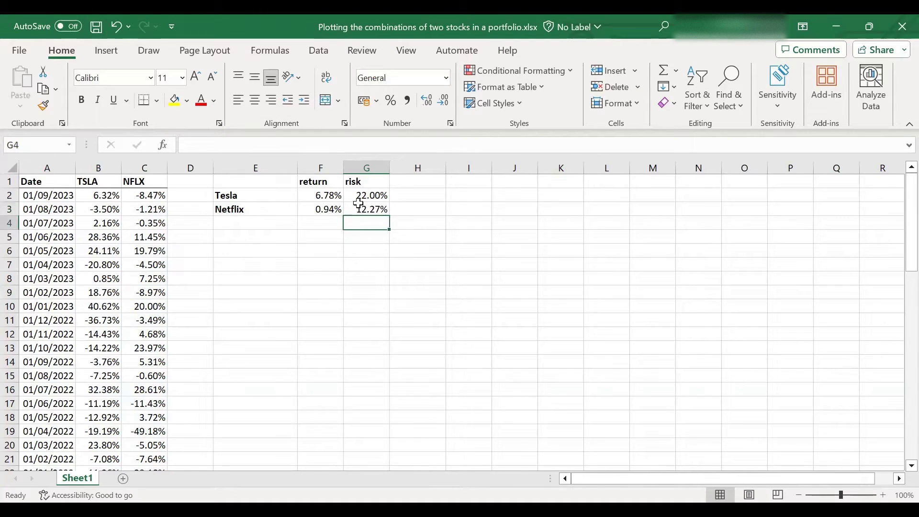
- Put a 'weight' heading in E5 and enter 0, 0.1, 0.2 in E6:E8
{"action": "left_click", "coordinate": [359, 212]}
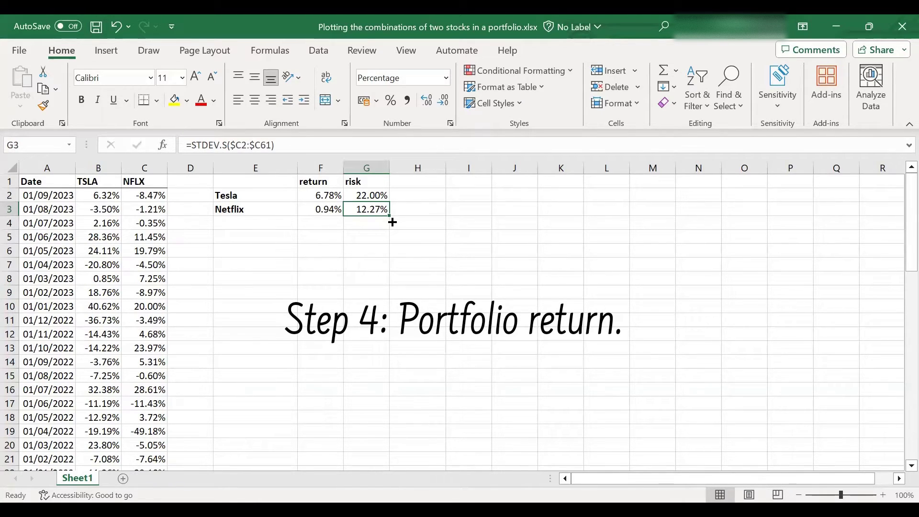
{"action": "left_click", "coordinate": [276, 239]}
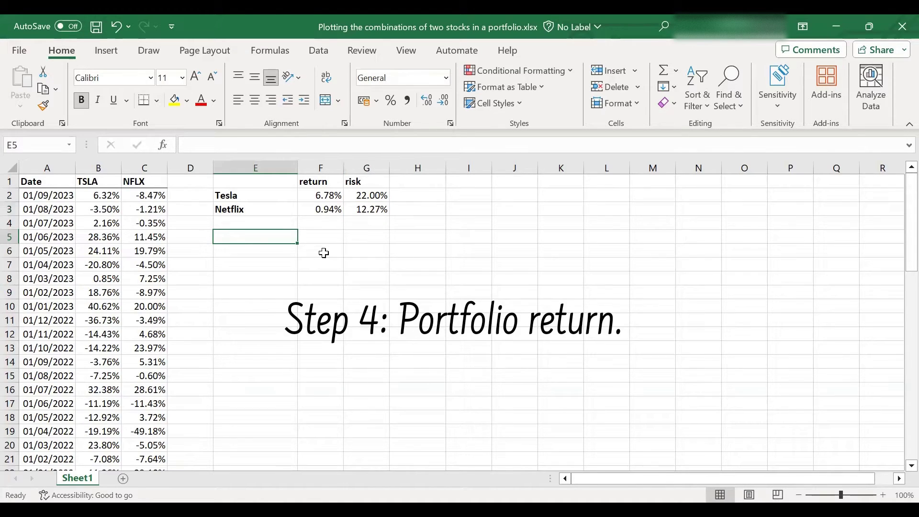
{"action": "type", "text": "we"}
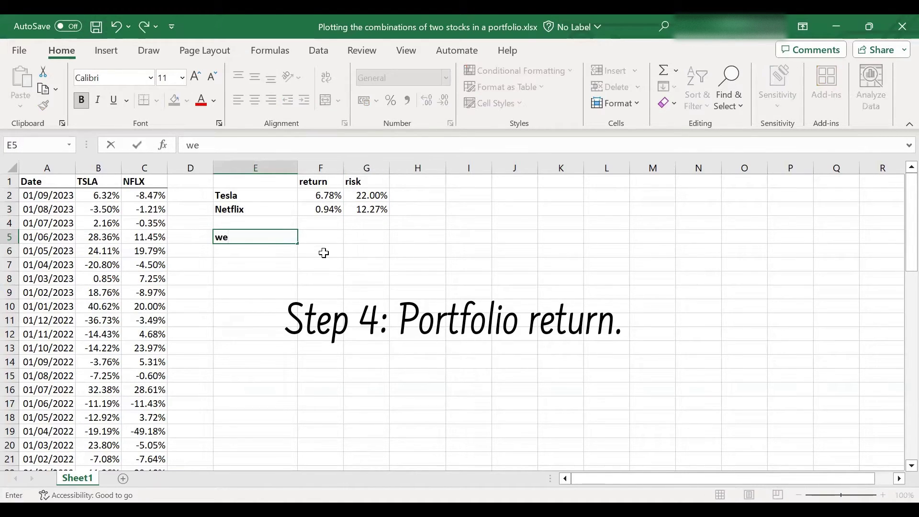
{"action": "type", "text": "ight"}
{"action": "key", "text": "Return"}
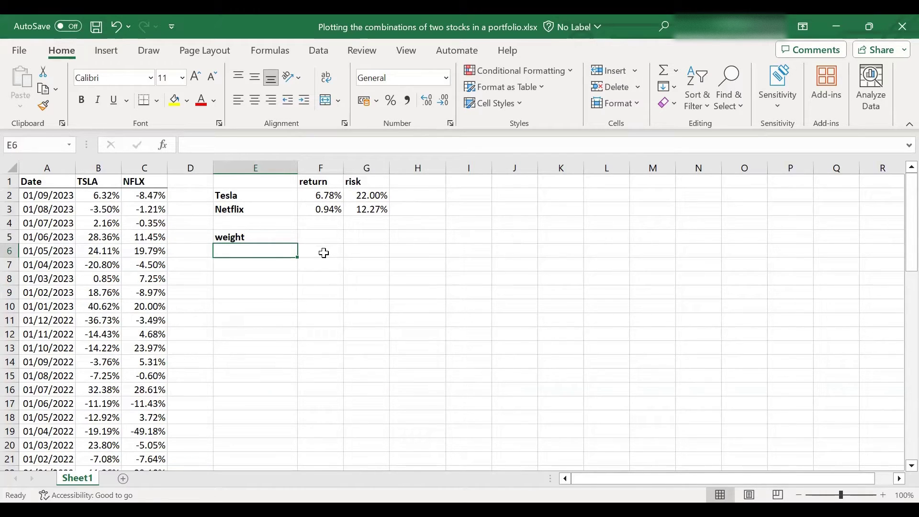
{"action": "type", "text": "0"}
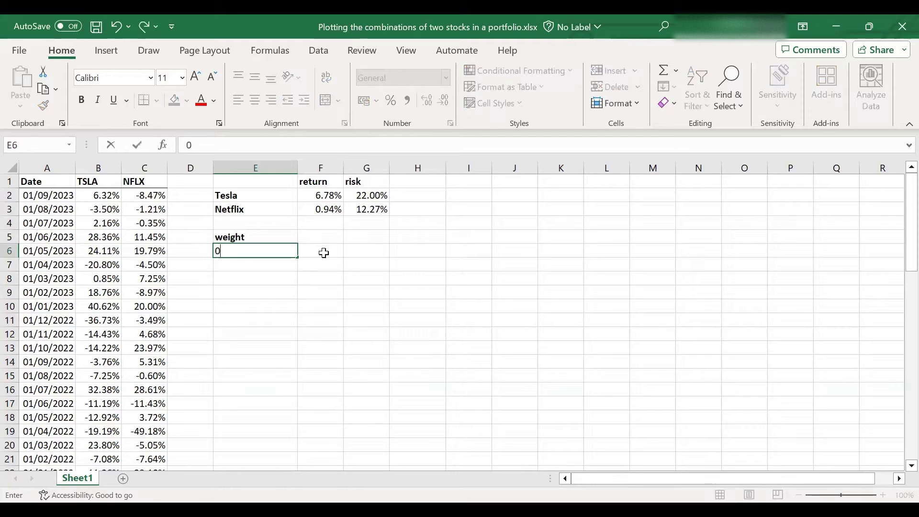
{"action": "key", "text": "Return"}
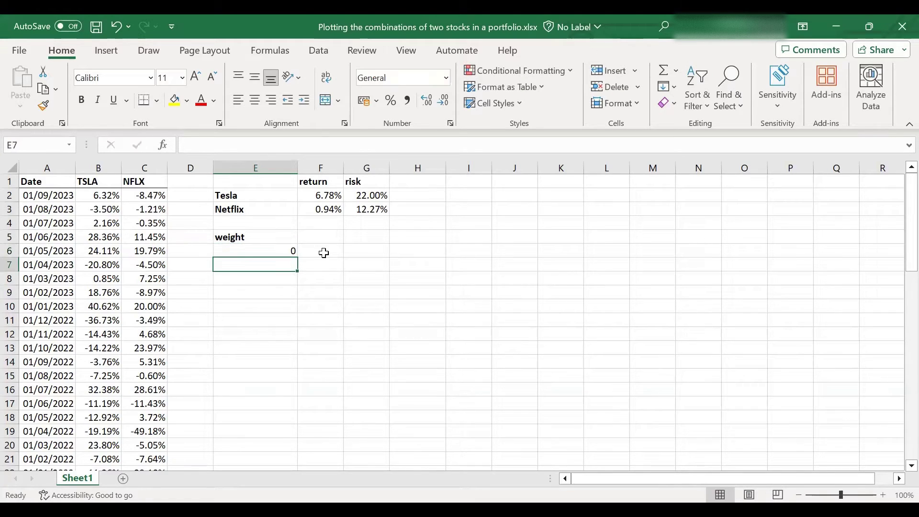
{"action": "type", "text": "0.1"}
{"action": "key", "text": "Return"}
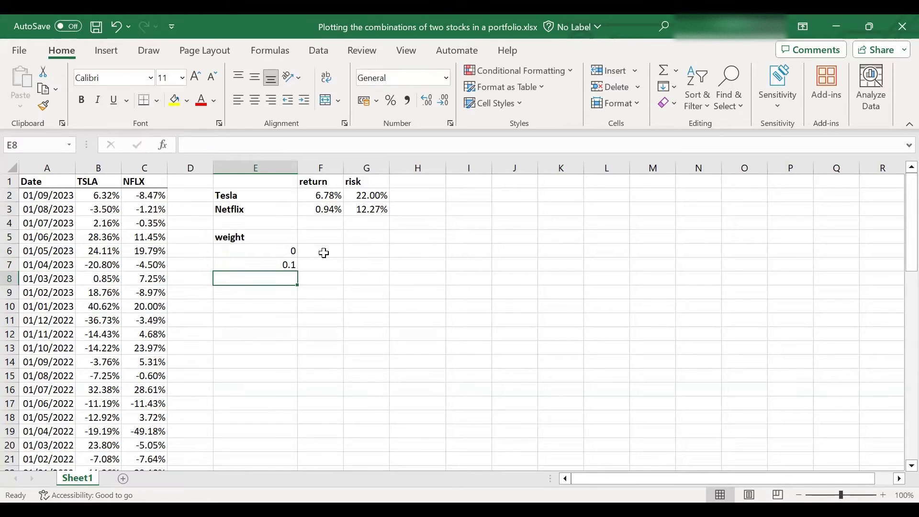
{"action": "type", "text": "0.2"}
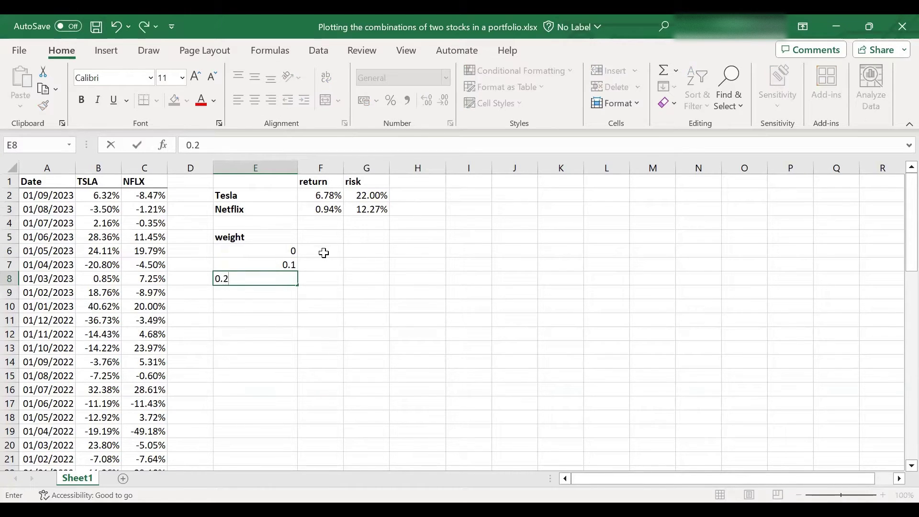
{"action": "key", "text": "Return"}
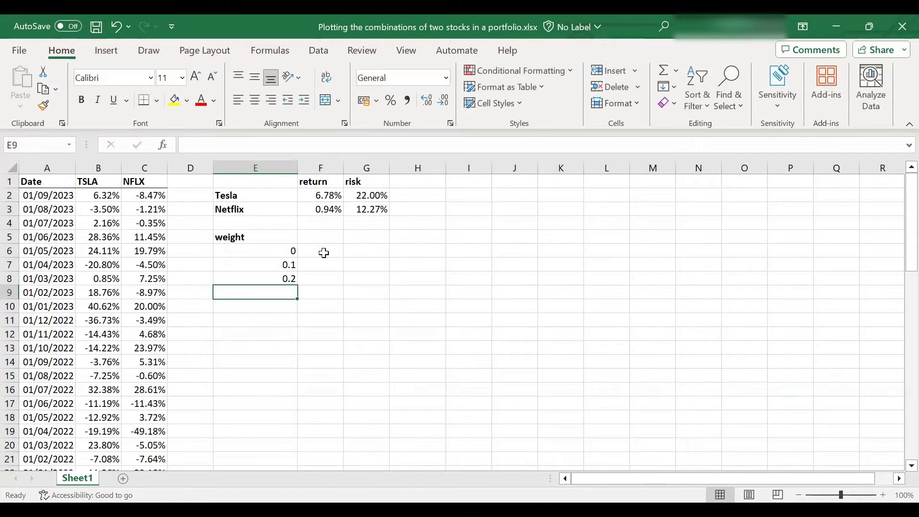
- Extend the weight series down to 1 in E16 and check the values
{"action": "left_click", "coordinate": [276, 249]}
{"action": "left_click_drag", "start_coordinate": [277, 261], "coordinate": [286, 393]}
{"action": "left_click", "coordinate": [278, 249]}
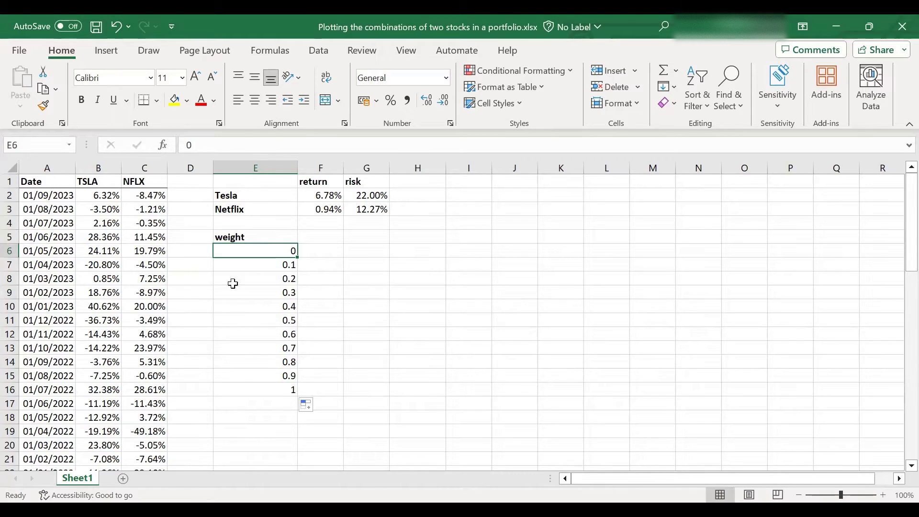
{"action": "left_click", "coordinate": [243, 393]}
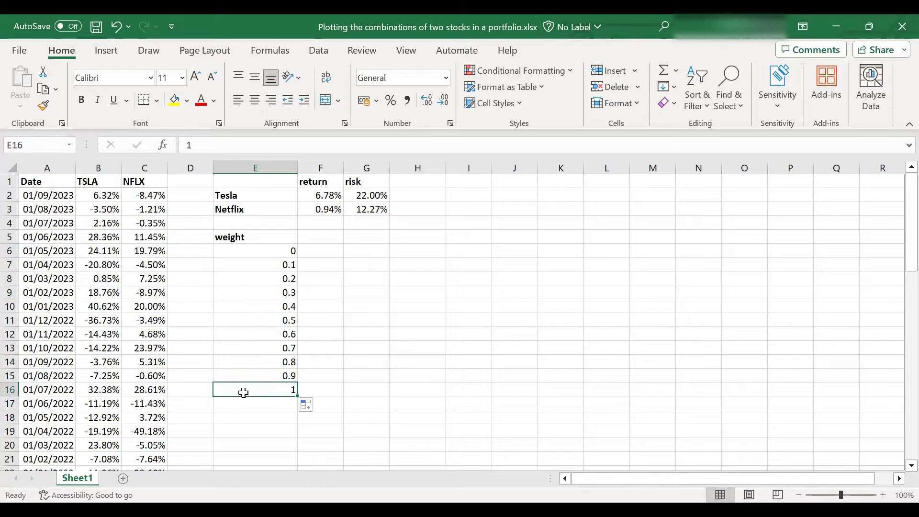
{"action": "left_click", "coordinate": [259, 320]}
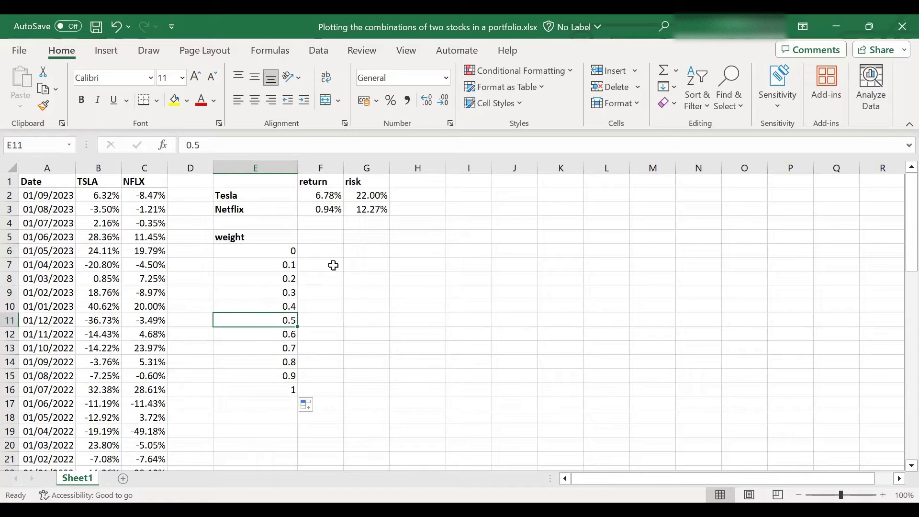
- Start F6's portfolio return formula as =E6*$F$2
{"action": "left_click", "coordinate": [328, 251]}
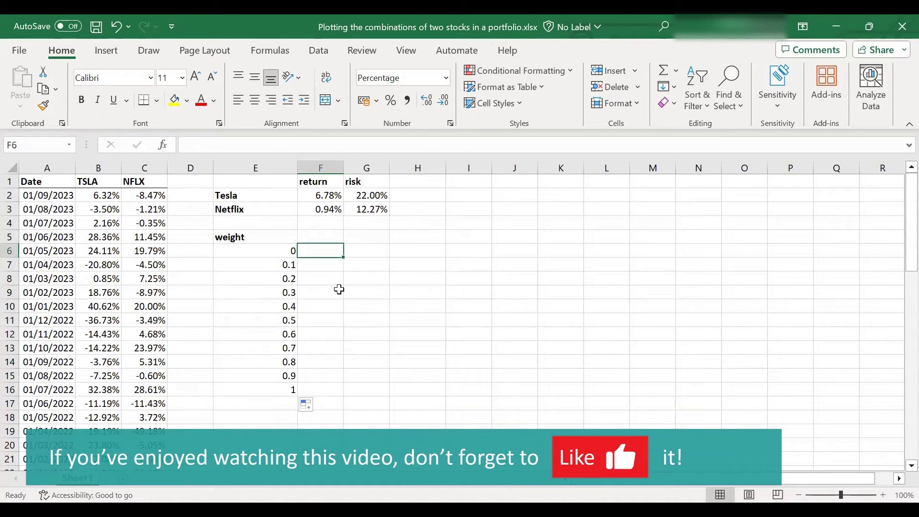
{"action": "type", "text": "="}
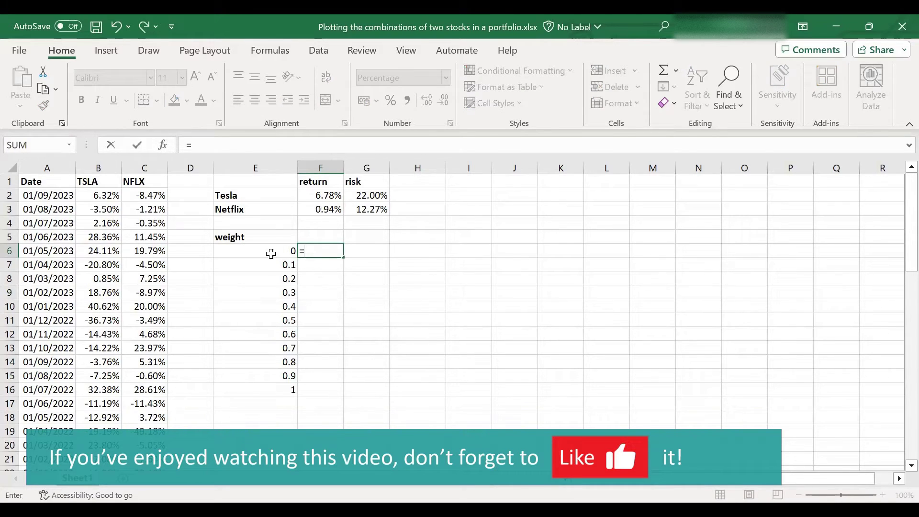
{"action": "left_click", "coordinate": [263, 247]}
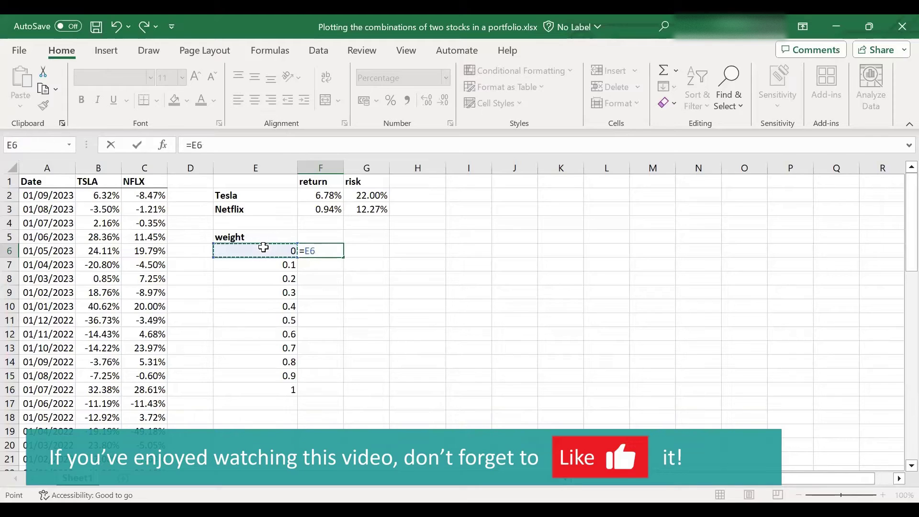
{"action": "type", "text": "*"}
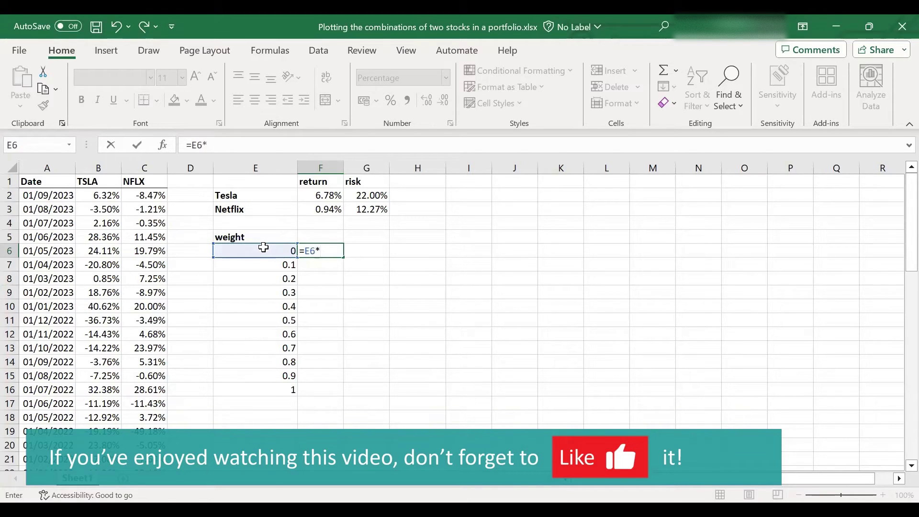
{"action": "left_click", "coordinate": [323, 198]}
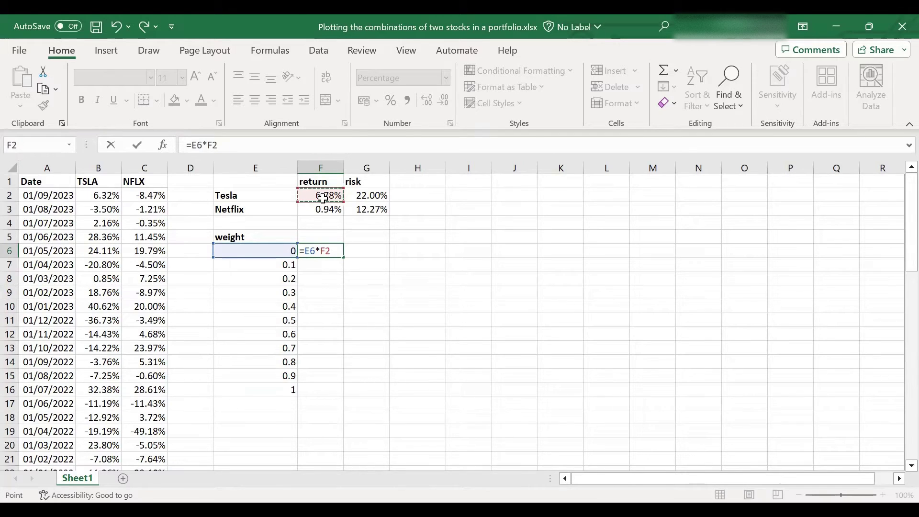
{"action": "left_click", "coordinate": [250, 146]}
{"action": "type", "text": "$"}
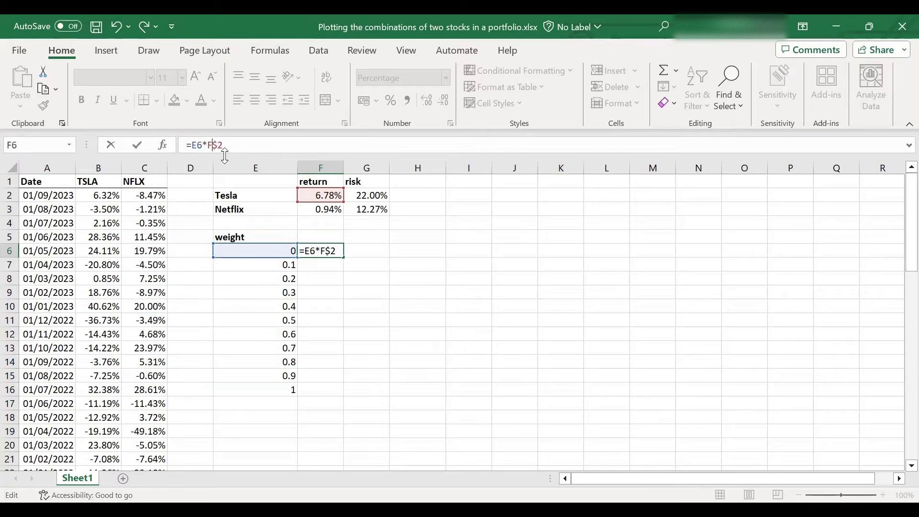
{"action": "key", "text": "Left"}
{"action": "key", "text": "Left"}
{"action": "type", "text": "$"}
{"action": "key", "text": "Return"}
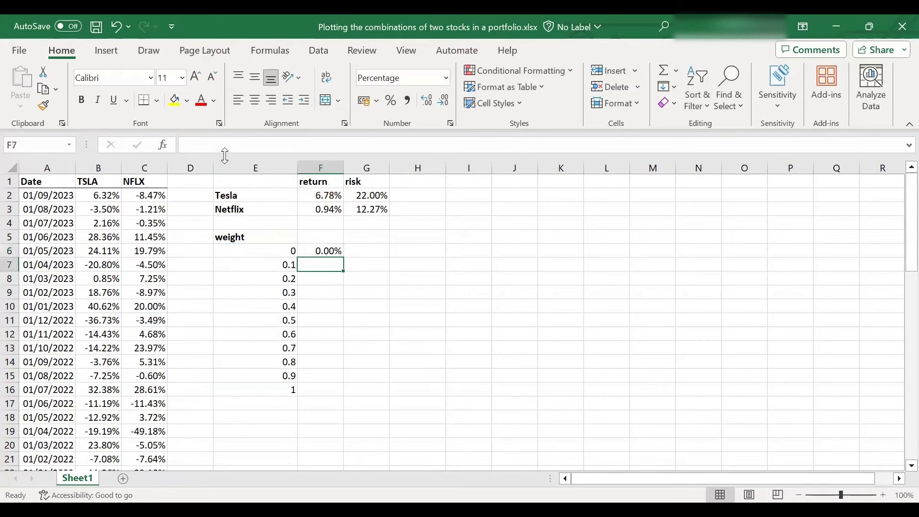
- Complete F6 as =E6*$F$2+(1-E6)*$F$3
{"action": "left_click", "coordinate": [327, 251]}
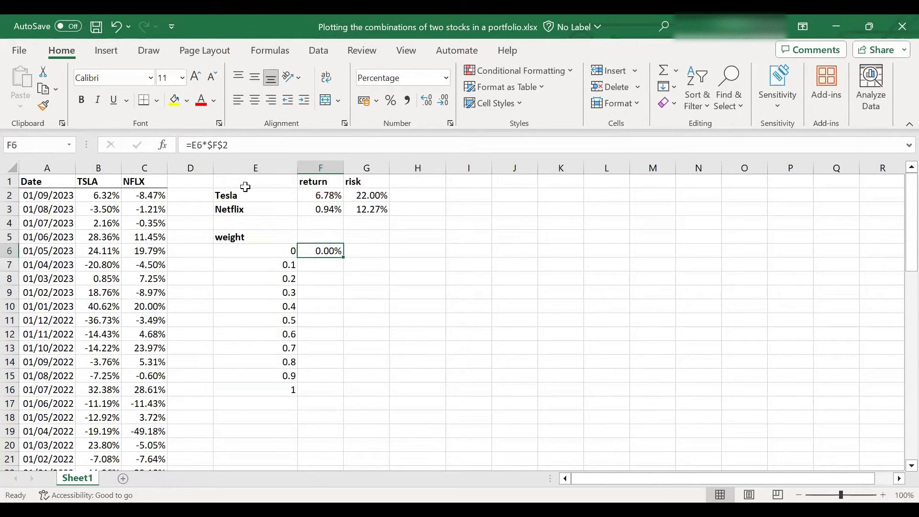
{"action": "left_click", "coordinate": [243, 144]}
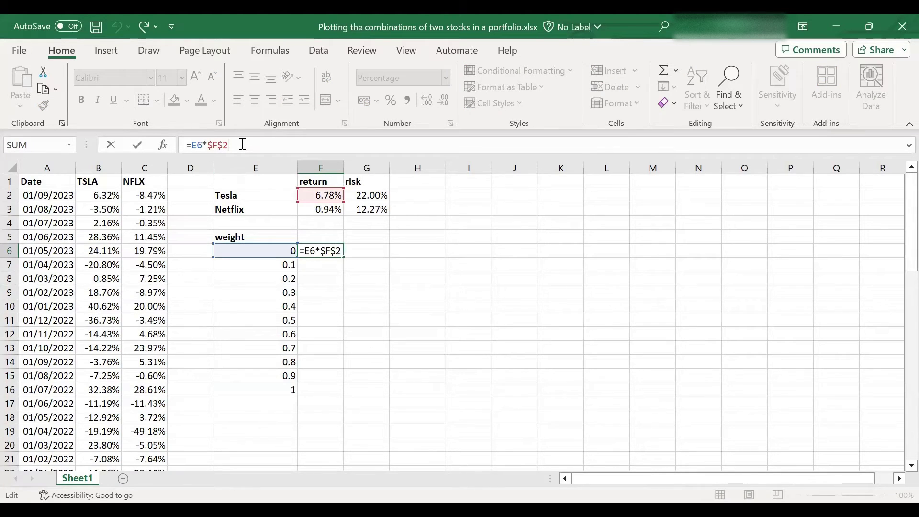
{"action": "type", "text": "+(1-"}
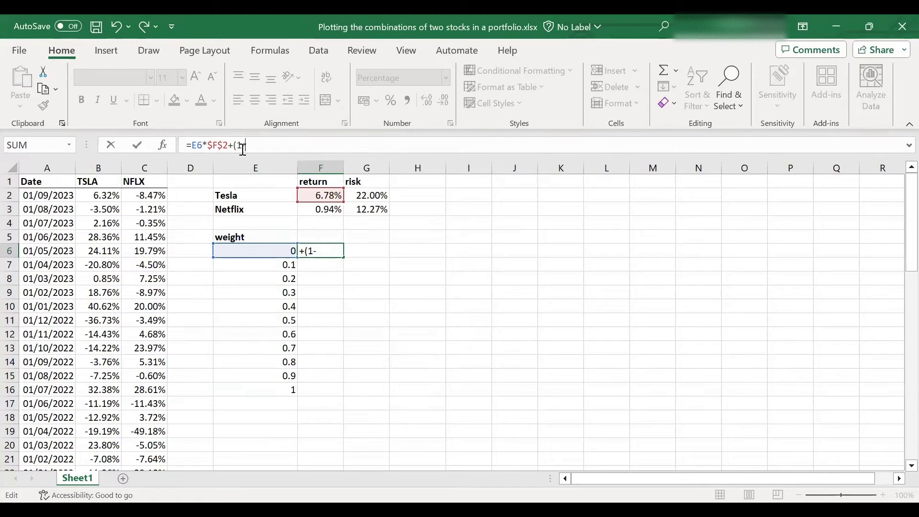
{"action": "left_click", "coordinate": [232, 246]}
{"action": "type", "text": ")*"}
{"action": "left_click", "coordinate": [320, 209]}
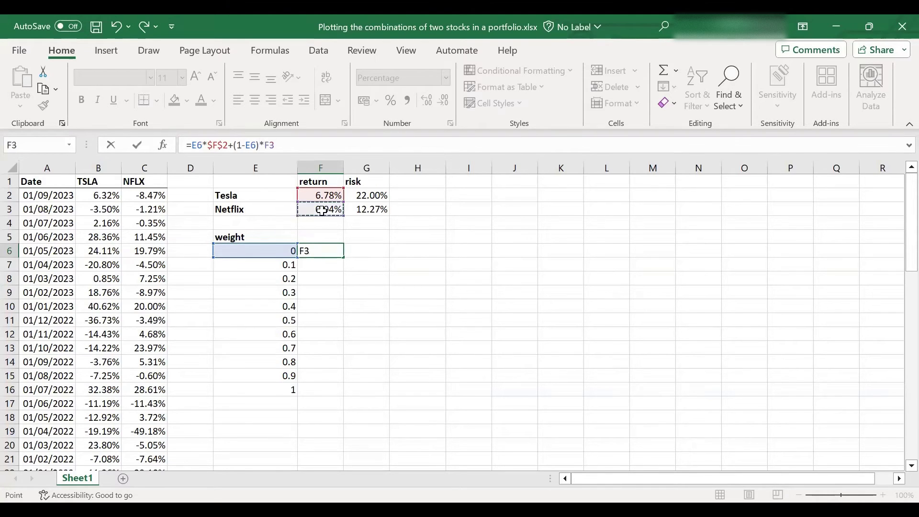
{"action": "left_click", "coordinate": [266, 146]}
{"action": "key", "text": "F4"}
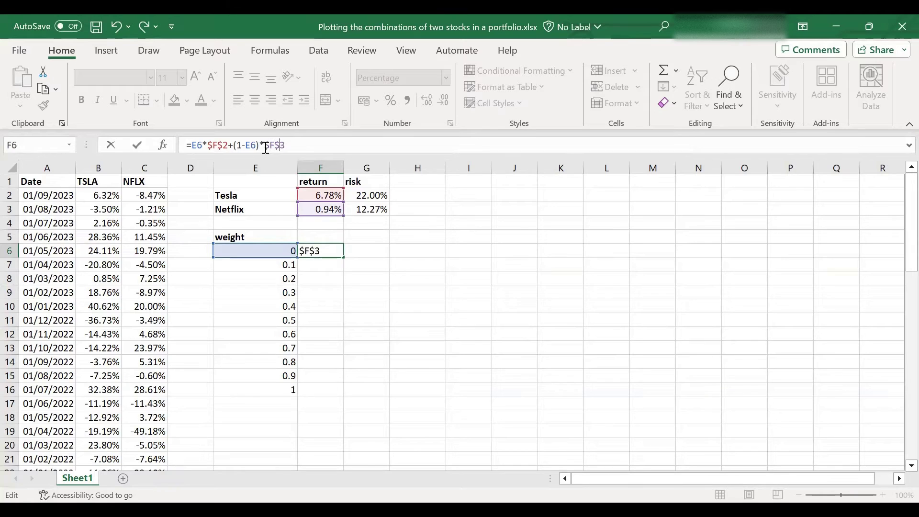
{"action": "key", "text": "Return"}
- Fill the portfolio return formula down to F16 and check the results
{"action": "left_click", "coordinate": [323, 256]}
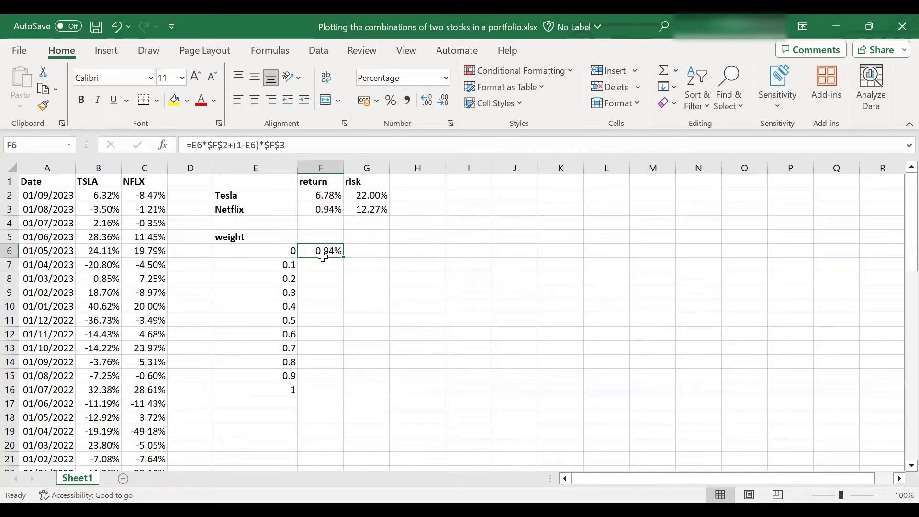
{"action": "double_click", "coordinate": [343, 257]}
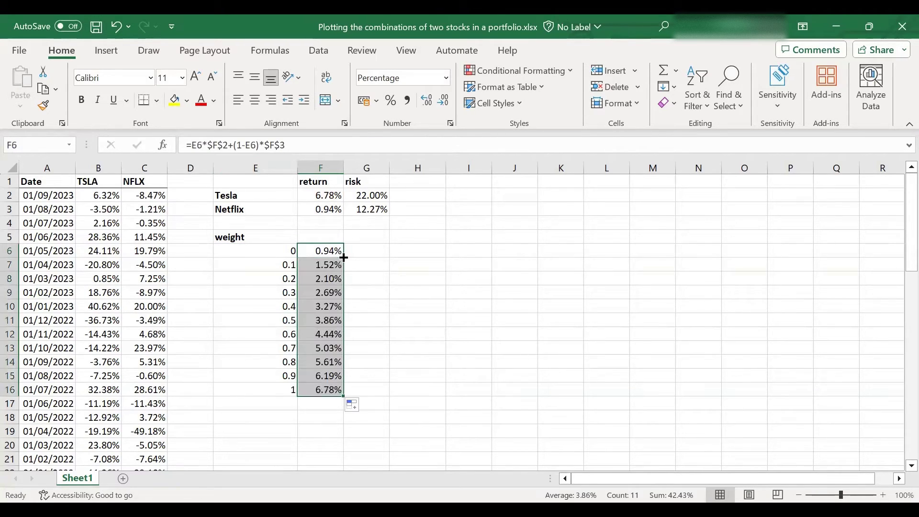
{"action": "left_click", "coordinate": [317, 250]}
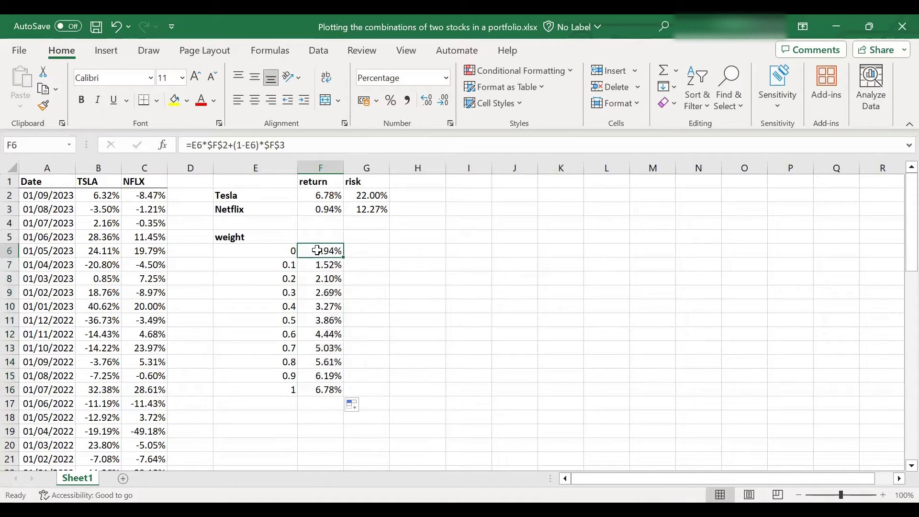
{"action": "left_click", "coordinate": [319, 210]}
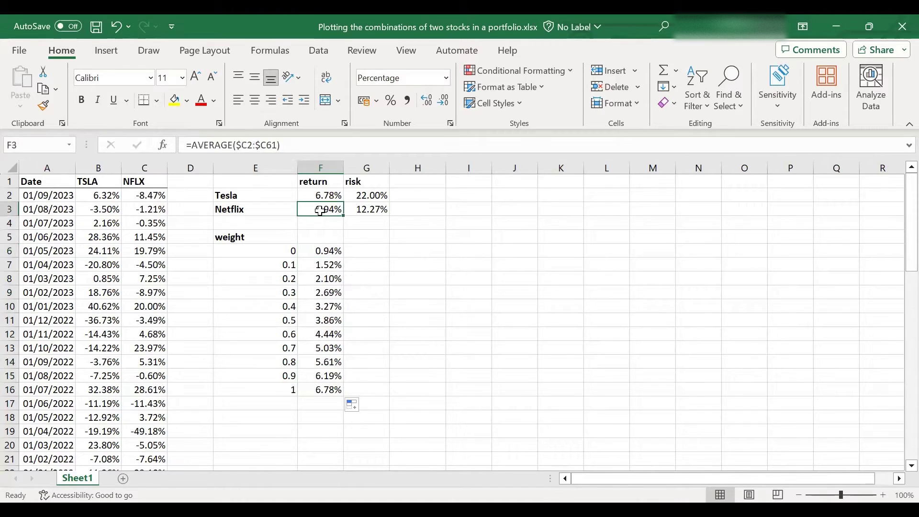
- Rename the E5 heading to 'Tesla weight' and review the E16 and F2 values
{"action": "left_click", "coordinate": [317, 248]}
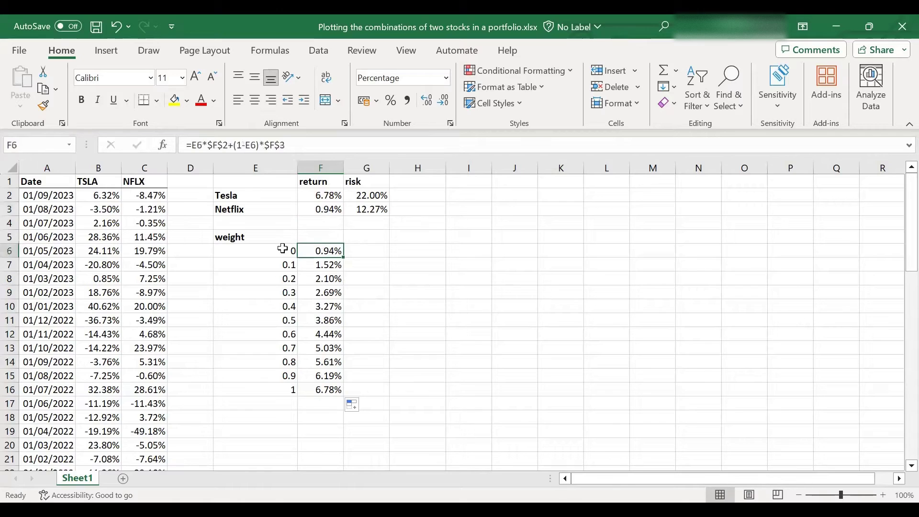
{"action": "left_click", "coordinate": [234, 238]}
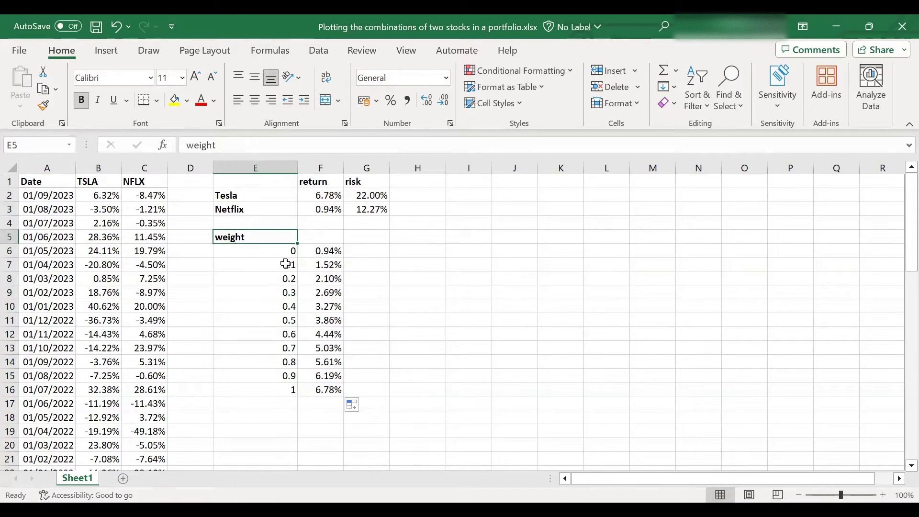
{"action": "type", "text": "Tes"}
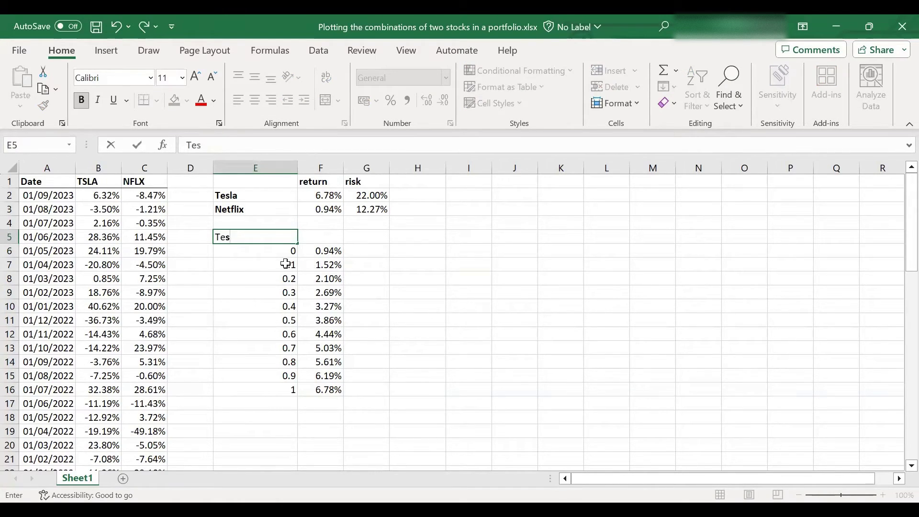
{"action": "type", "text": "la weight"}
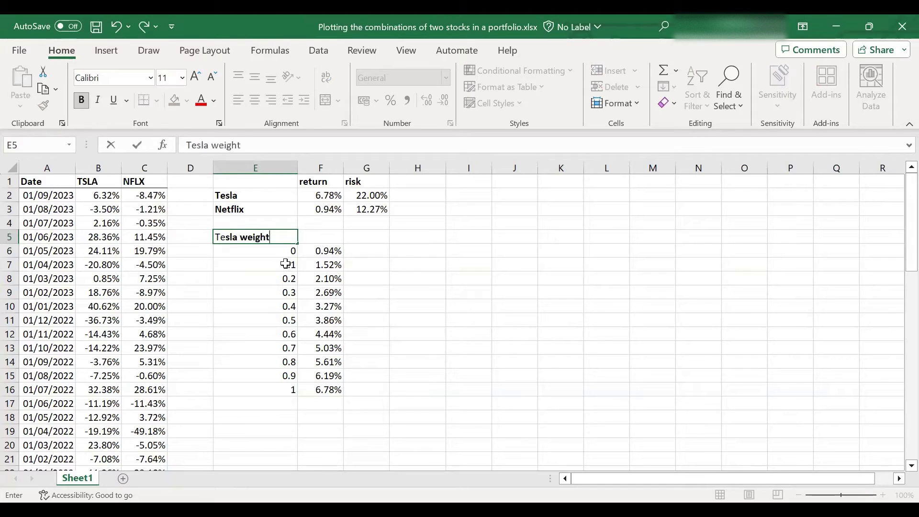
{"action": "key", "text": "Return"}
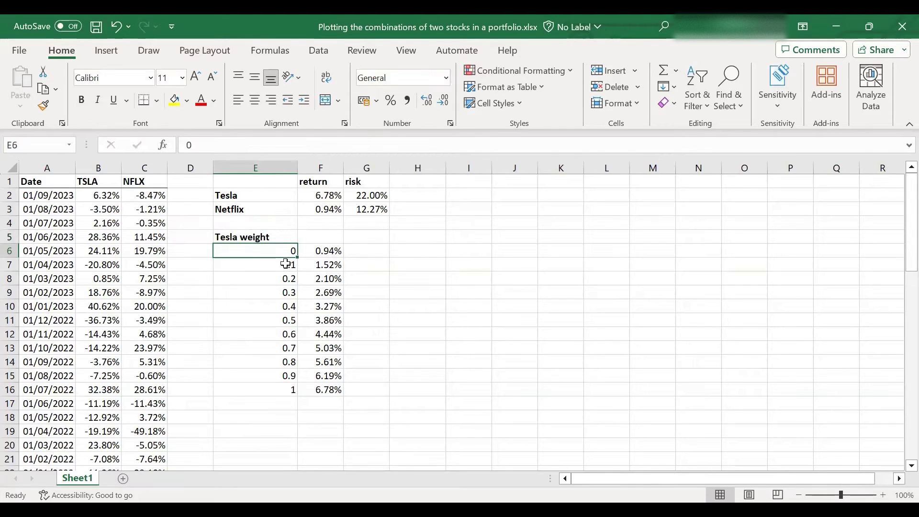
{"action": "left_click", "coordinate": [283, 391]}
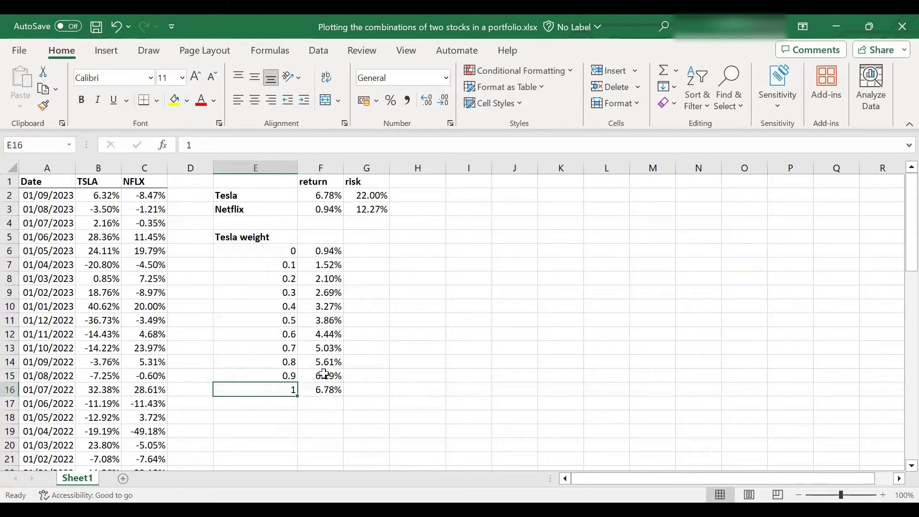
{"action": "key", "text": "Right"}
{"action": "left_click", "coordinate": [325, 196]}
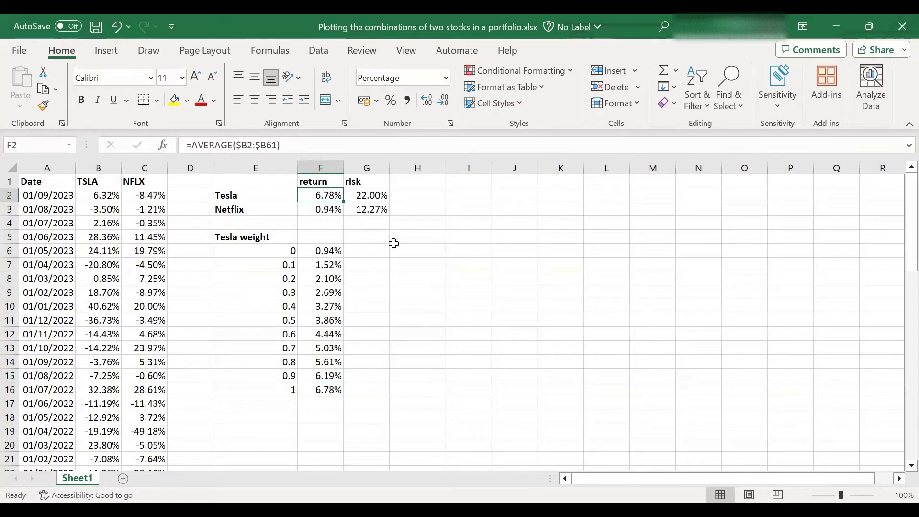
{"action": "left_click", "coordinate": [421, 183]}
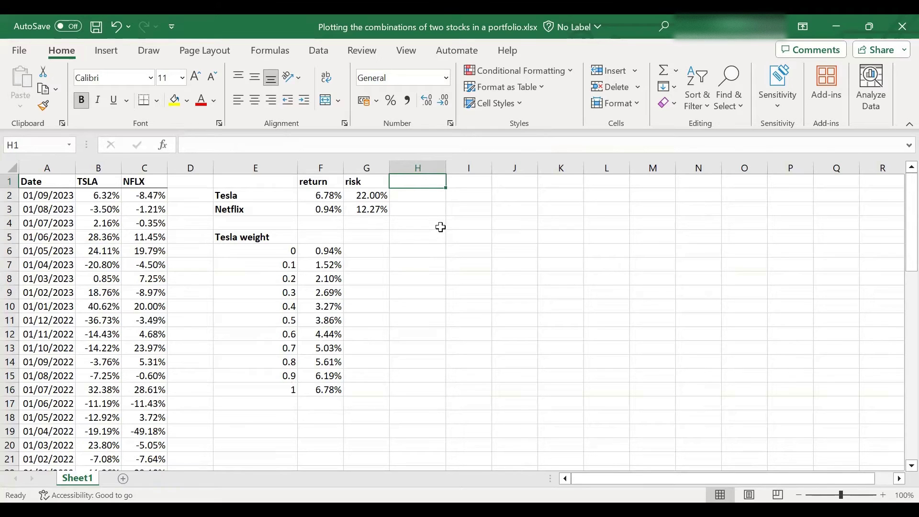
- Add a 'correlation' heading in H1 and =CORREL(B2:B61,C2:C61) in H2, giving 0.38
{"action": "type", "text": "c"}
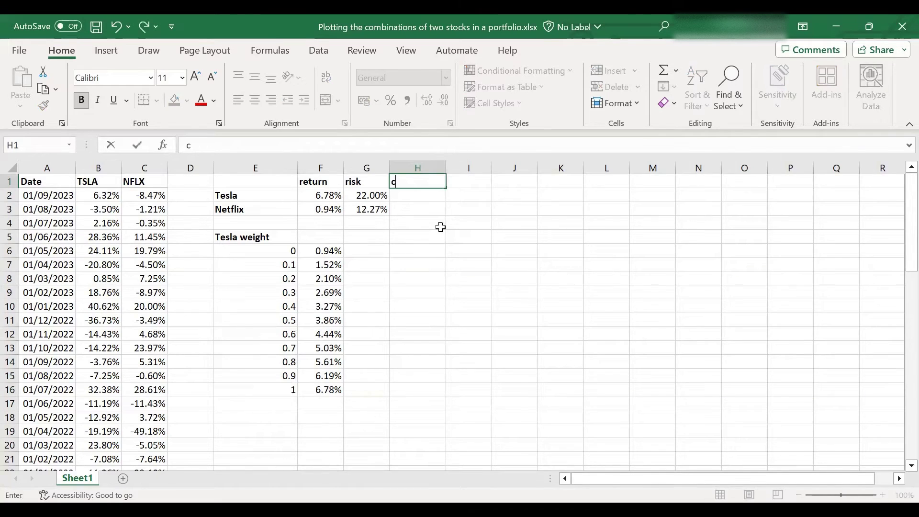
{"action": "type", "text": "orrelation"}
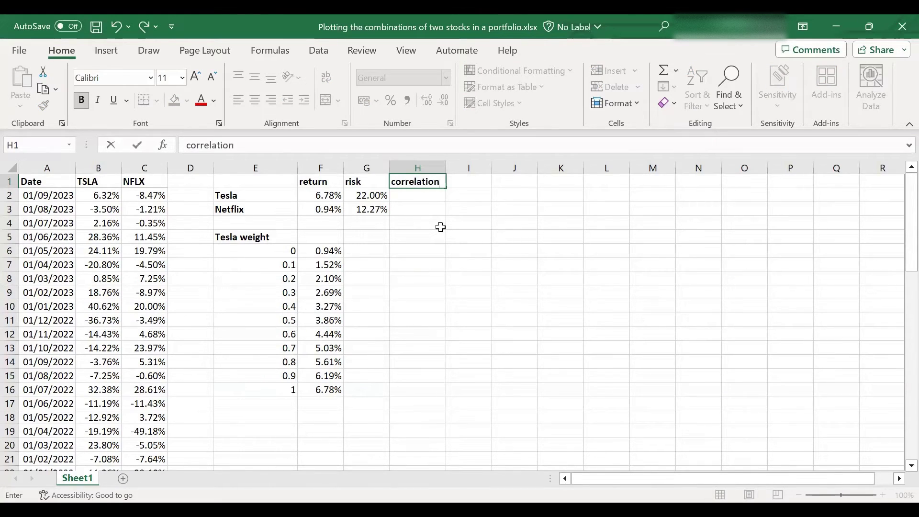
{"action": "key", "text": "Return"}
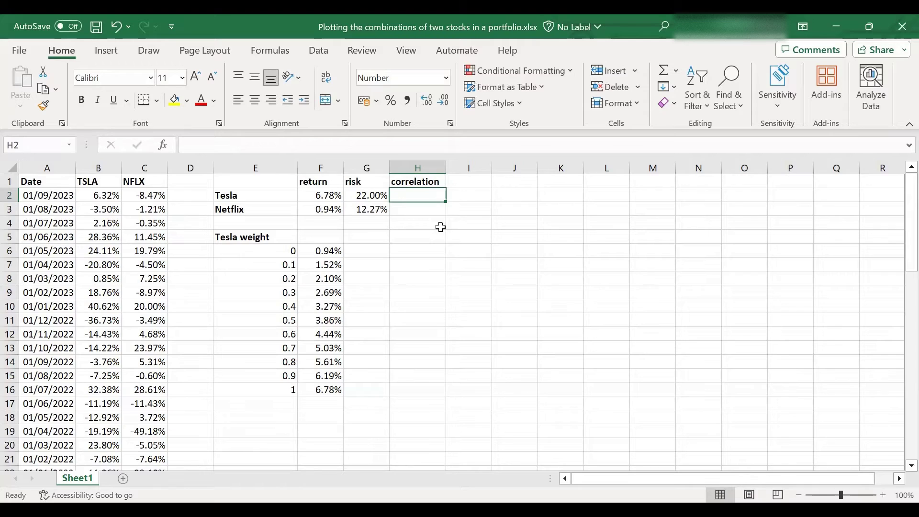
{"action": "type", "text": "="}
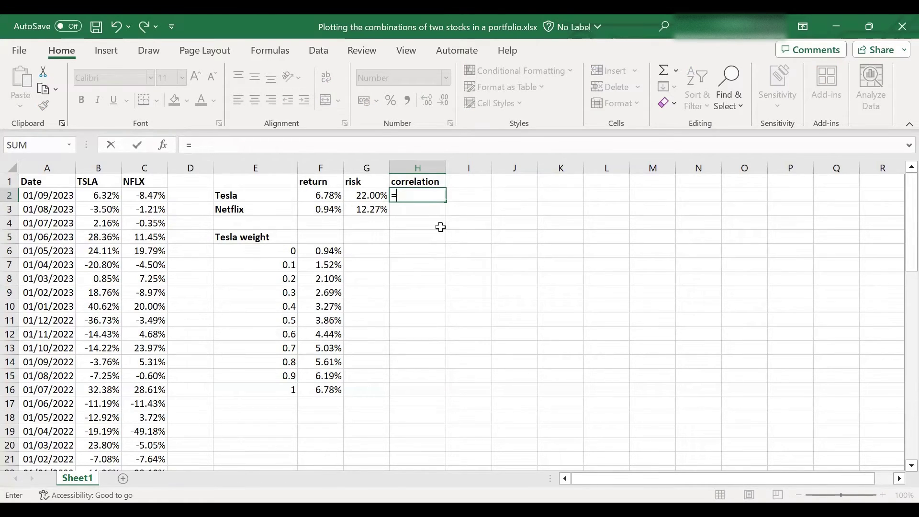
{"action": "type", "text": "c"}
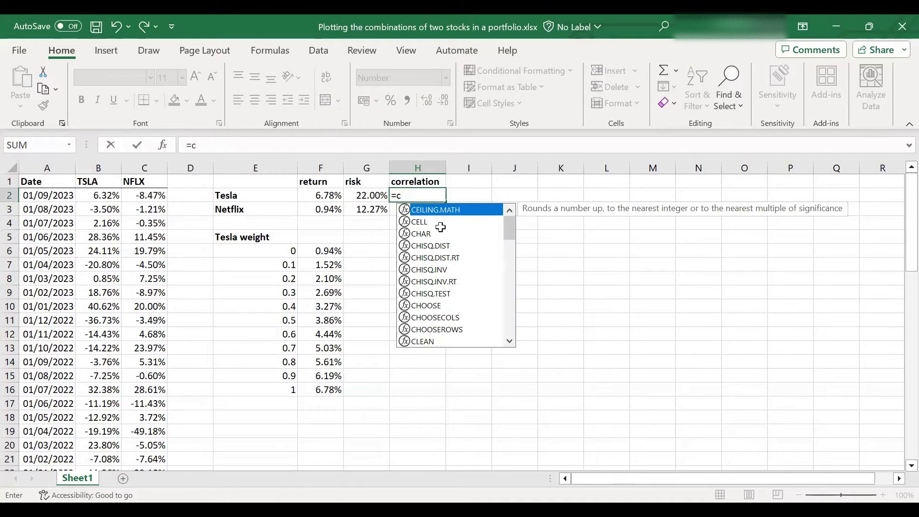
{"action": "type", "text": "orrel"}
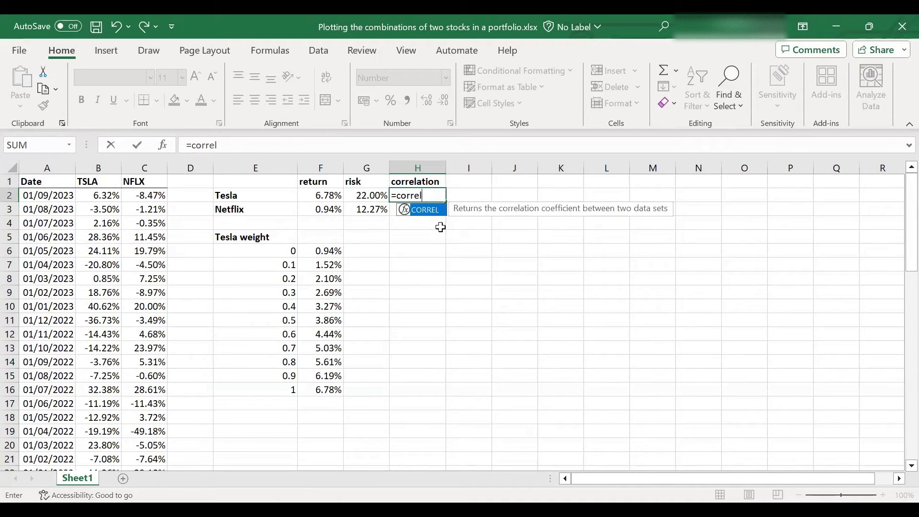
{"action": "type", "text": "("}
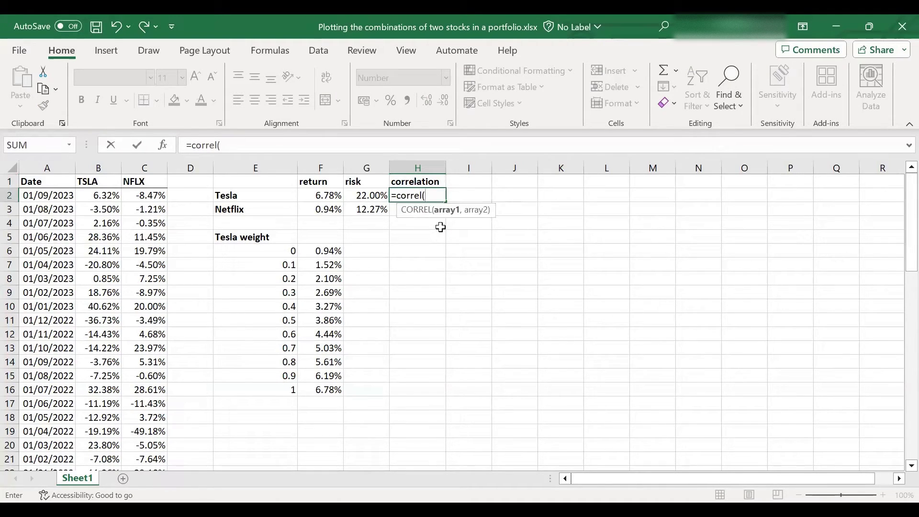
{"action": "left_click_drag", "start_coordinate": [90, 195], "coordinate": [98, 471]}
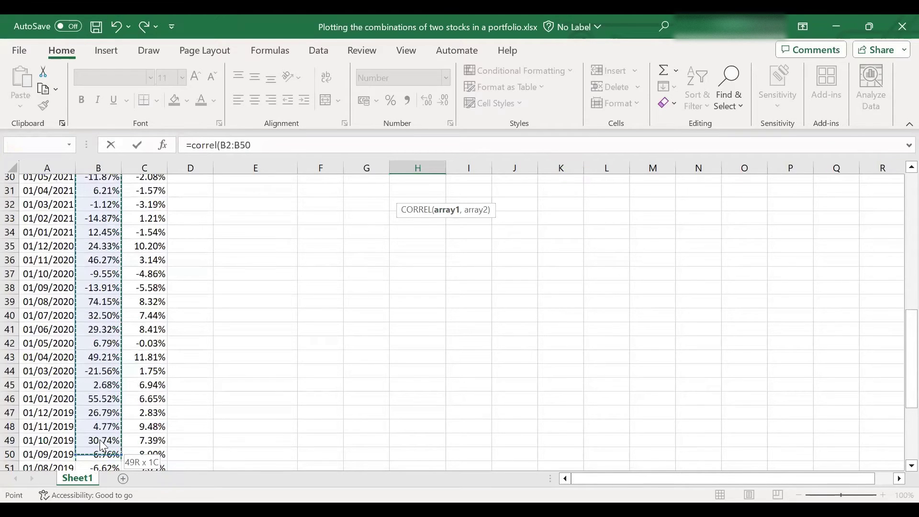
{"action": "key", "text": "ctrl+shift+Down"}
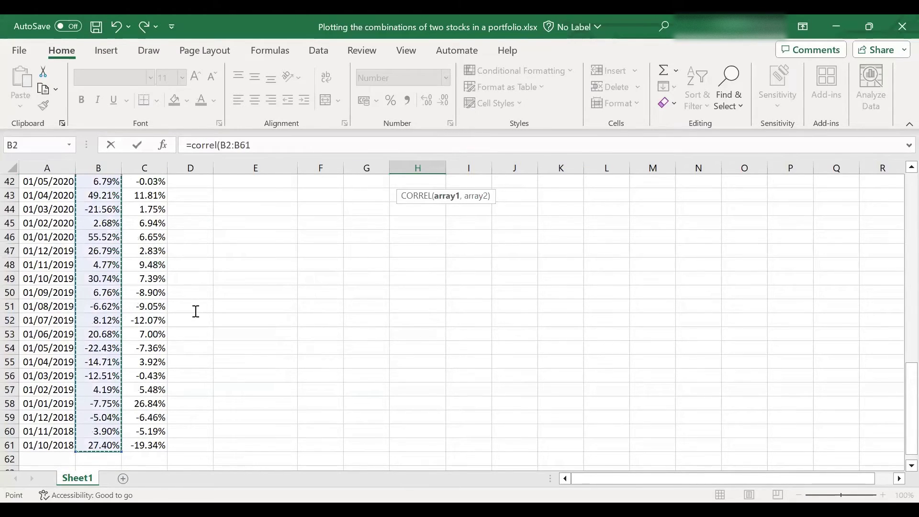
{"action": "type", "text": ","}
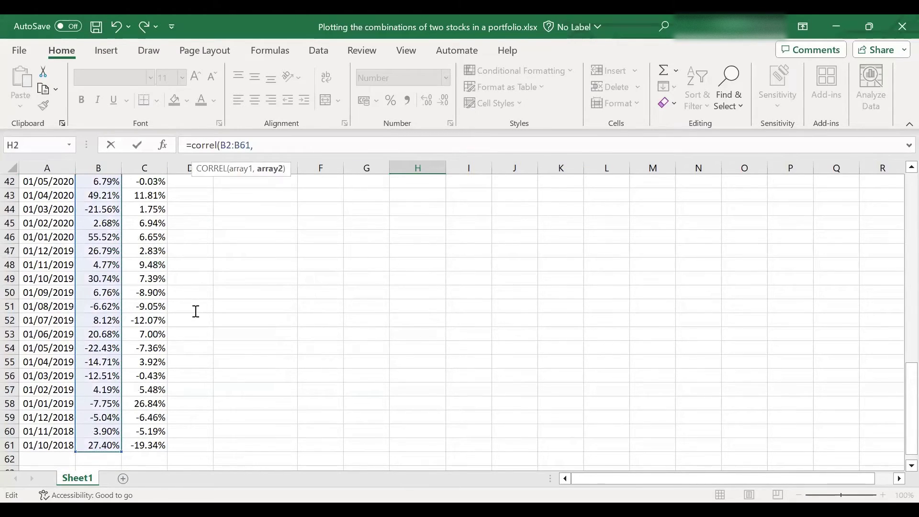
{"action": "left_click", "coordinate": [153, 445]}
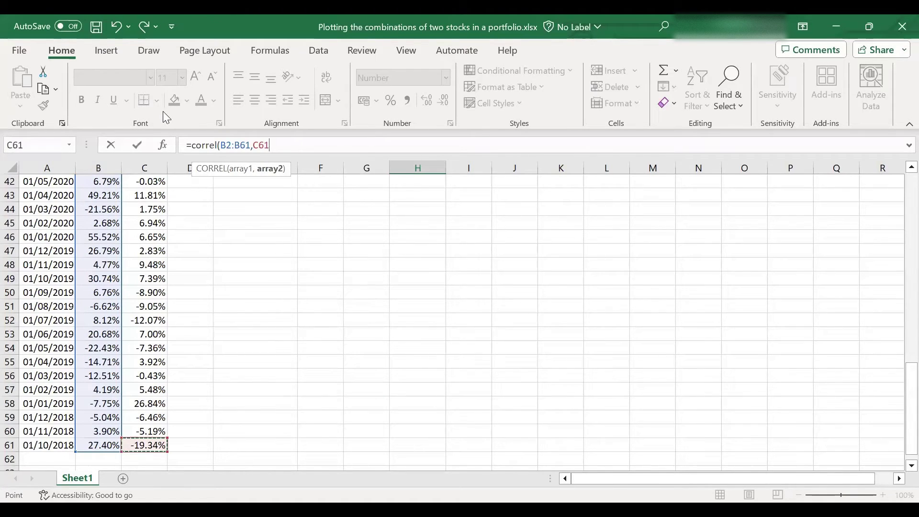
{"action": "key", "text": "ctrl+shift+Up"}
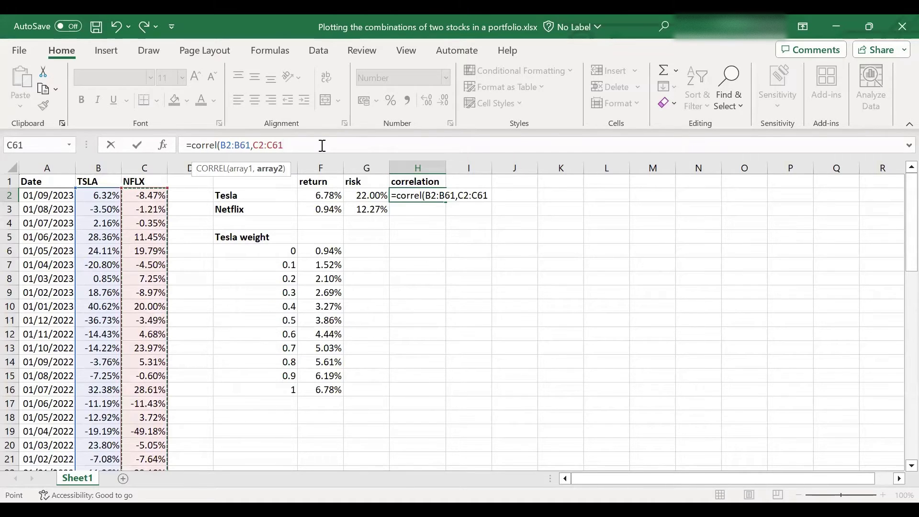
{"action": "type", "text": ")"}
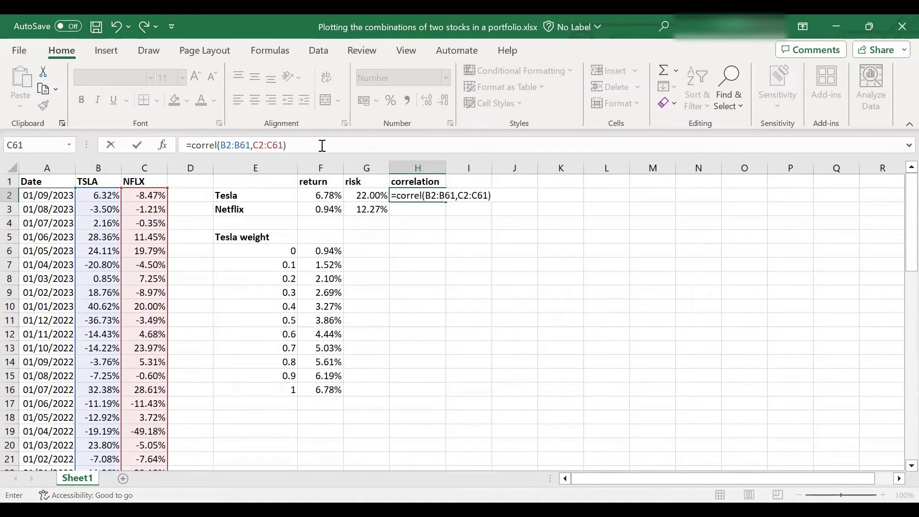
{"action": "key", "text": "Return"}
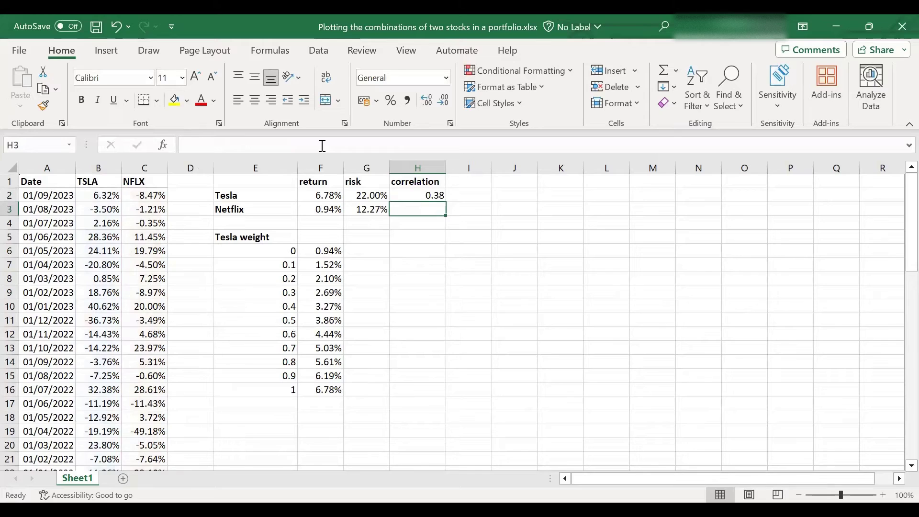
- Review H2's CORREL formula, then begin a formula in G6 with '='
{"action": "left_click", "coordinate": [418, 194]}
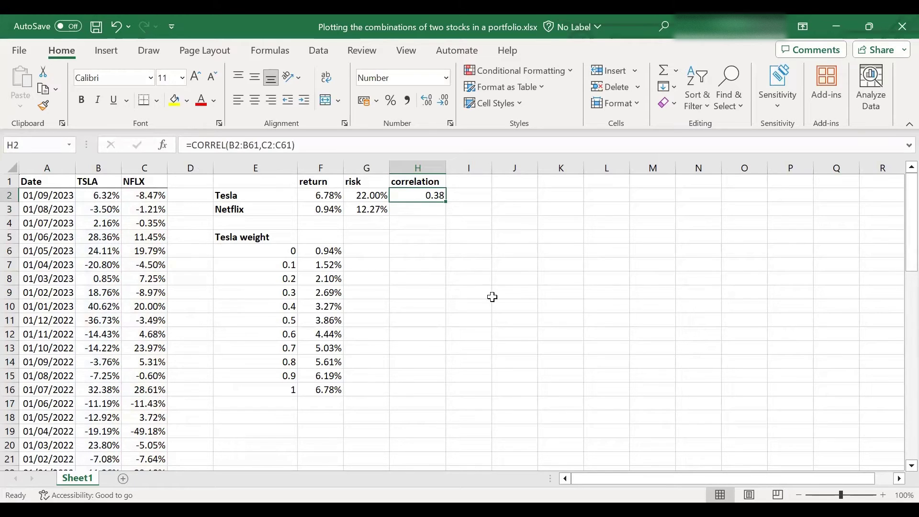
{"action": "left_click", "coordinate": [367, 252]}
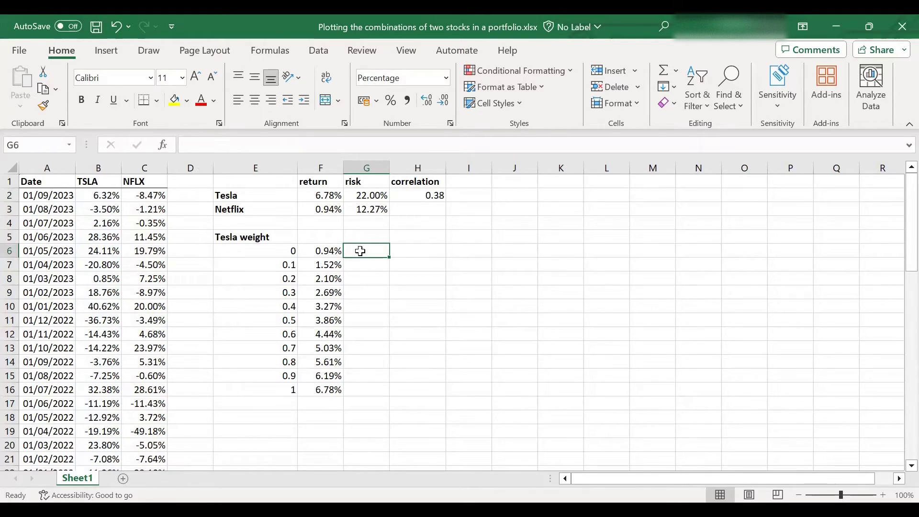
{"action": "type", "text": "="}
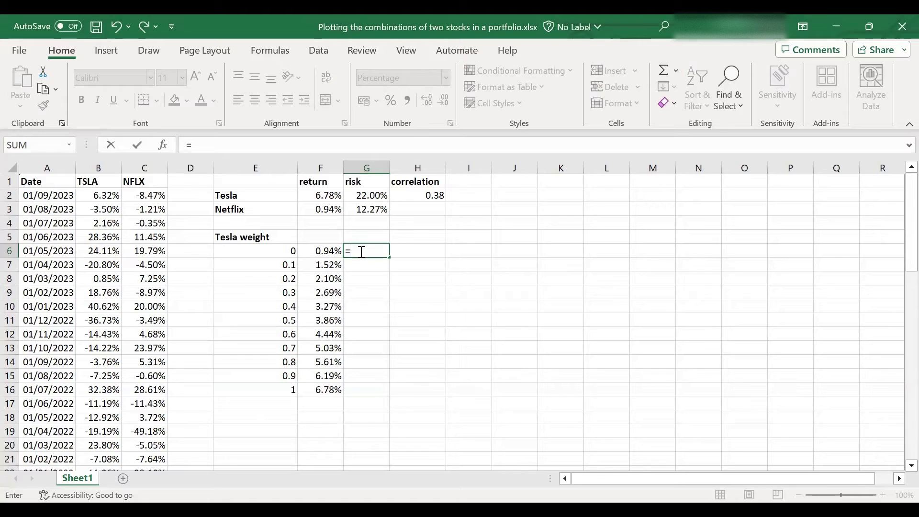
- Start G6's formula with the squared weighted Tesla risk (E6*$G$2)^2, with G2 locked absolute
{"action": "type", "text": "("}
{"action": "left_click", "coordinate": [264, 249]}
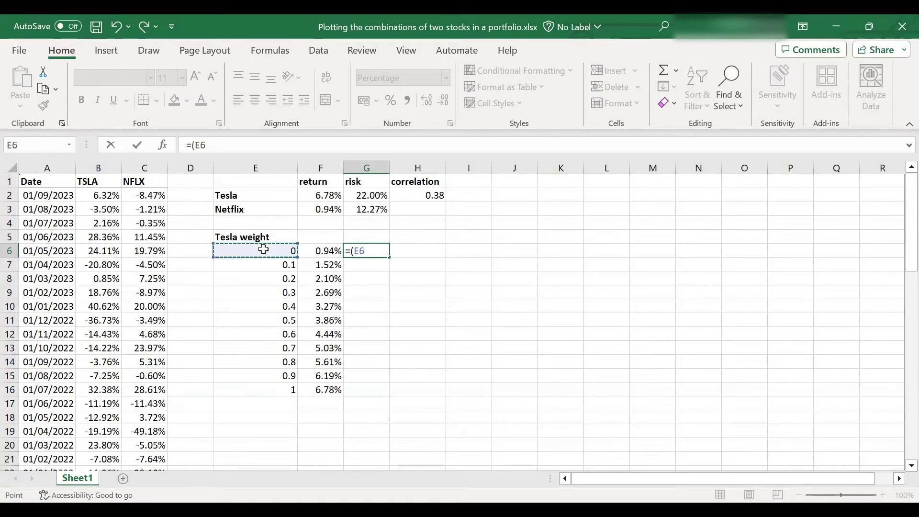
{"action": "type", "text": "*"}
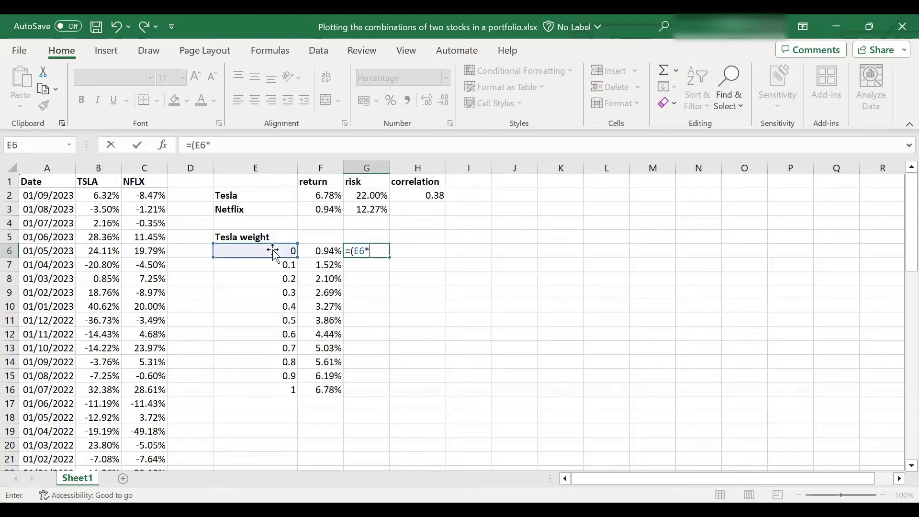
{"action": "left_click", "coordinate": [362, 198]}
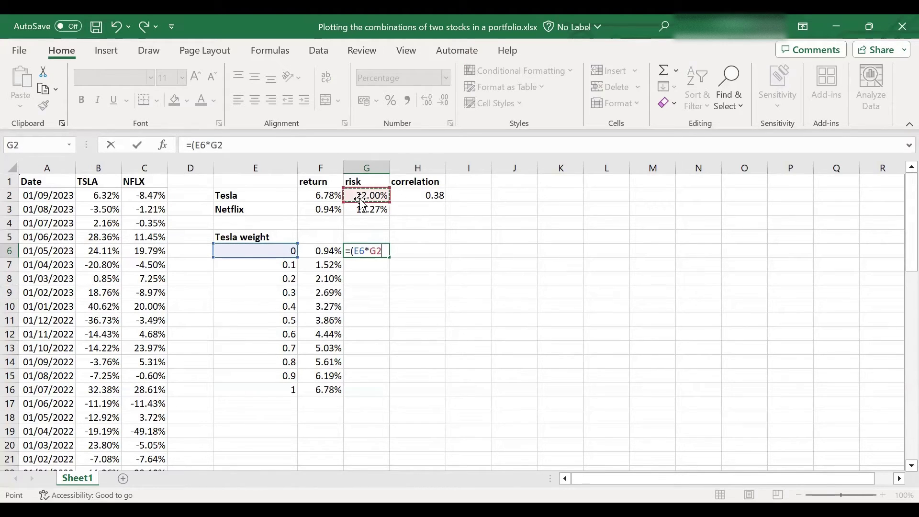
{"action": "type", "text": ")^2+"}
{"action": "key", "text": "F2"}
{"action": "type", "text": "$"}
{"action": "key", "text": "Right"}
{"action": "type", "text": "$"}
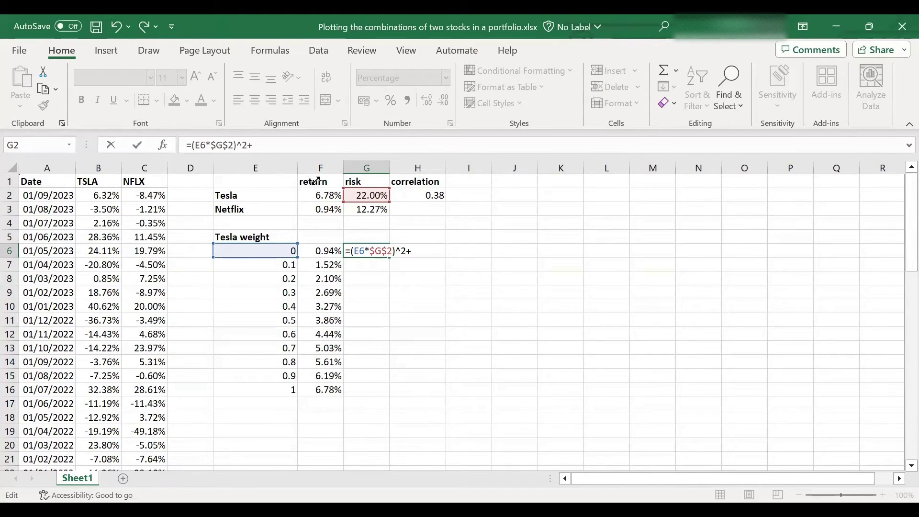
- Add the squared weighted Netflix term ((1-E6)*G3)^2 to the formula
{"action": "left_click", "coordinate": [281, 145]}
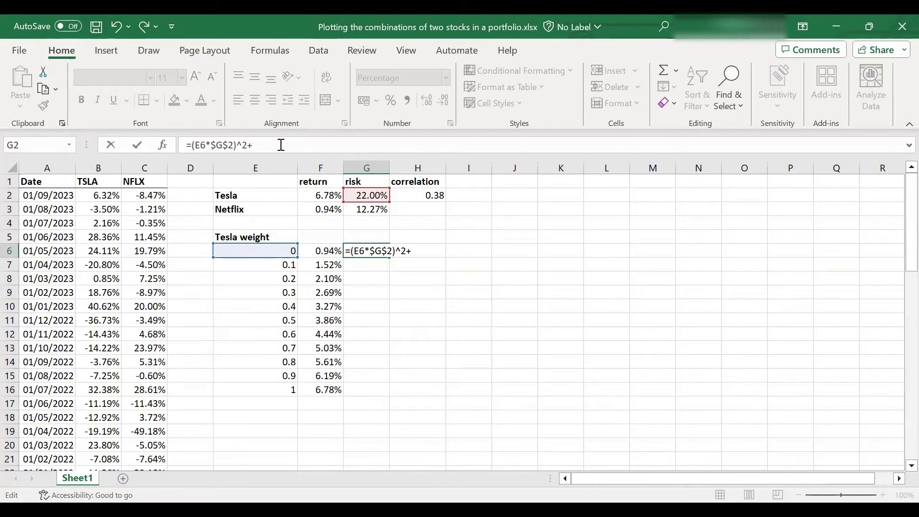
{"action": "type", "text": "((1-"}
{"action": "left_click", "coordinate": [252, 251]}
{"action": "type", "text": ")*"}
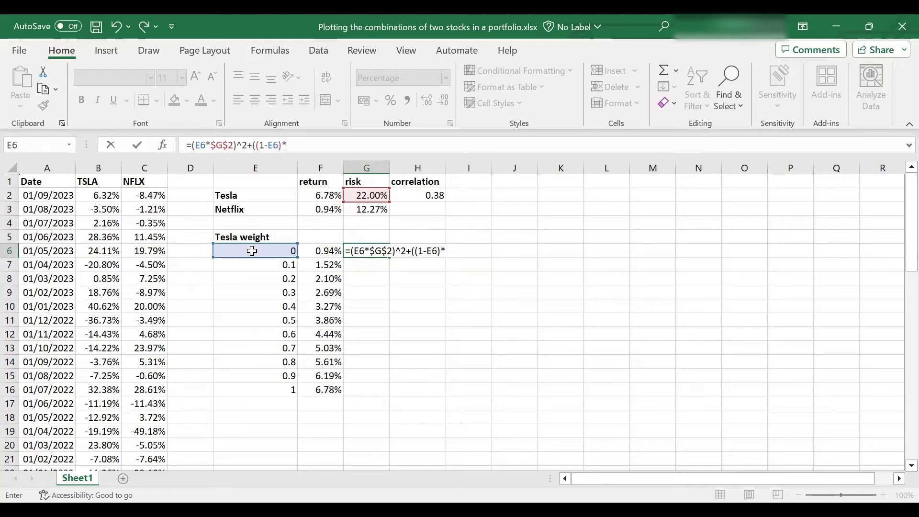
{"action": "left_click", "coordinate": [364, 209]}
{"action": "type", "text": ")^2"}
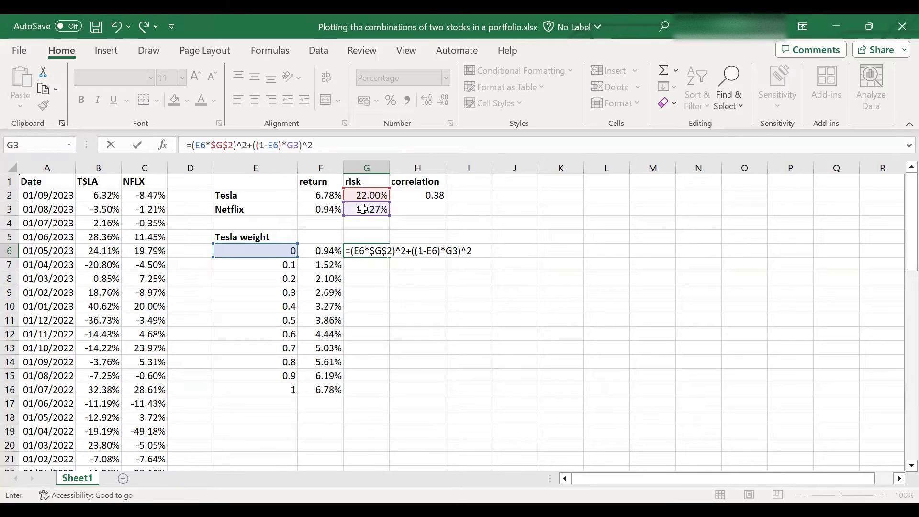
- Append the cross term +2*E6*(1-E6)*$H$2 with the correlation locked absolute
{"action": "type", "text": "+2*"}
{"action": "left_click", "coordinate": [277, 249]}
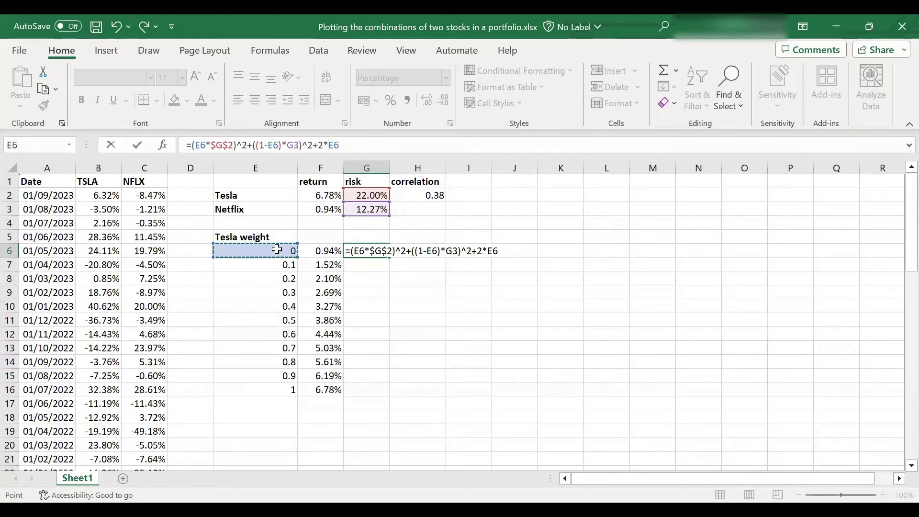
{"action": "type", "text": "*("}
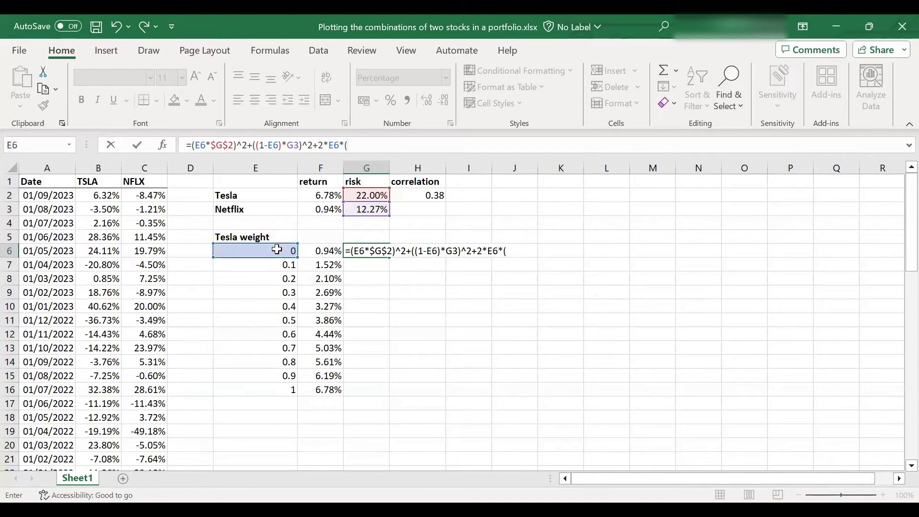
{"action": "type", "text": "1-"}
{"action": "left_click", "coordinate": [277, 249]}
{"action": "type", "text": ")"}
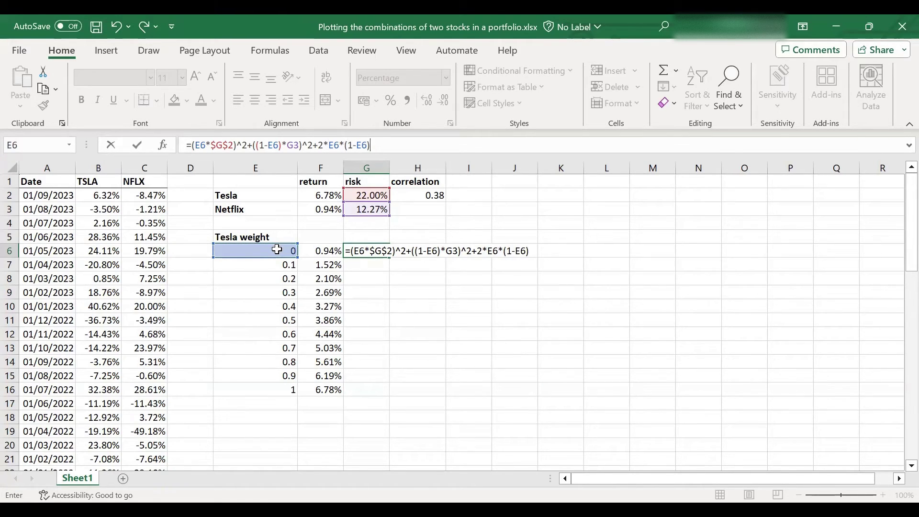
{"action": "type", "text": "*"}
{"action": "left_click", "coordinate": [433, 196]}
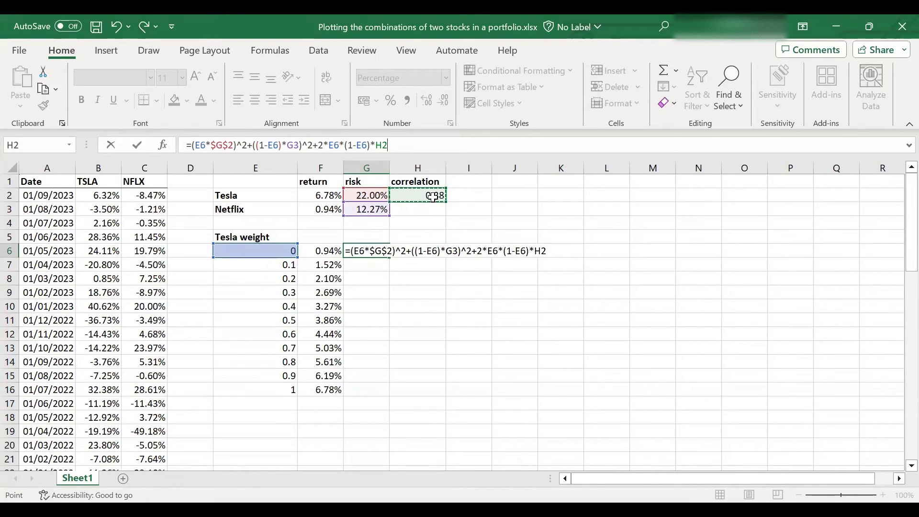
{"action": "left_click", "coordinate": [376, 146]}
{"action": "type", "text": "$"}
{"action": "key", "text": "Right"}
{"action": "type", "text": "$2"}
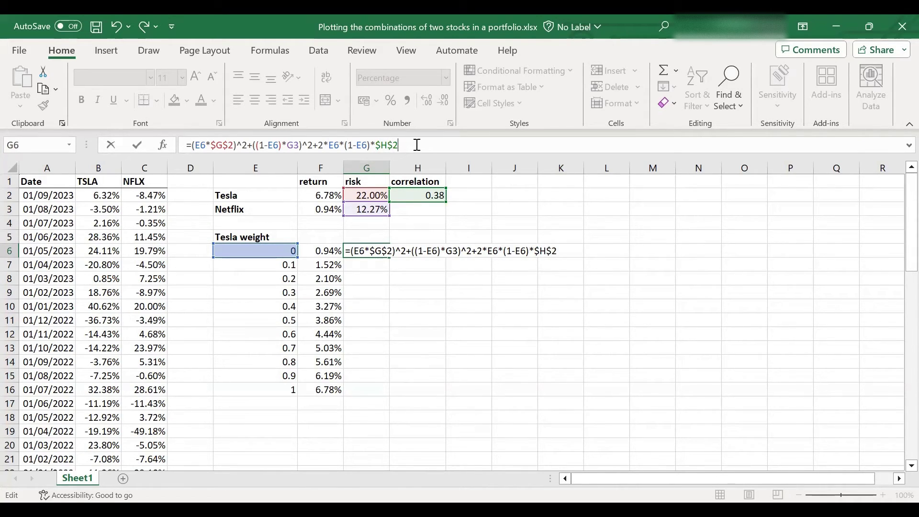
{"action": "type", "text": "*"}
- Multiply the cross term by the absolute Tesla and Netflix risks $G$2*$G$3
{"action": "left_click", "coordinate": [358, 190]}
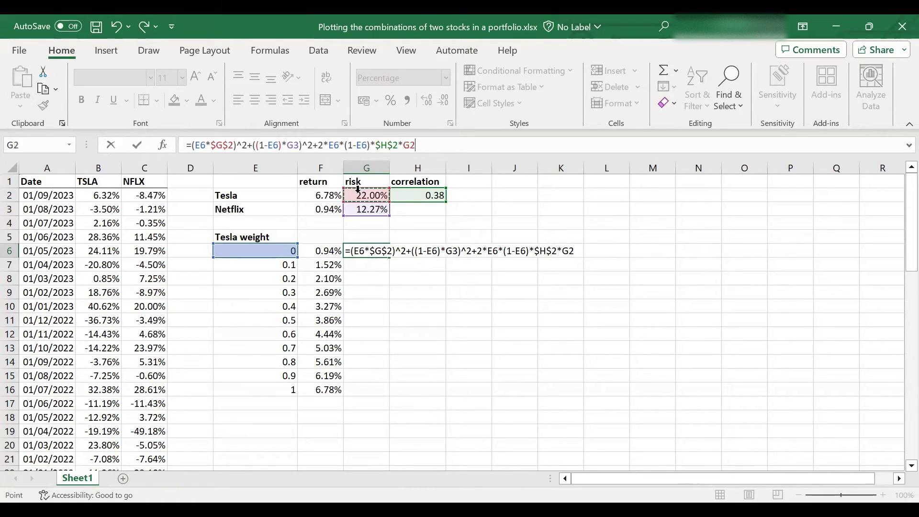
{"action": "left_click", "coordinate": [405, 146]}
{"action": "type", "text": "$"}
{"action": "key", "text": "Right"}
{"action": "type", "text": "$2"}
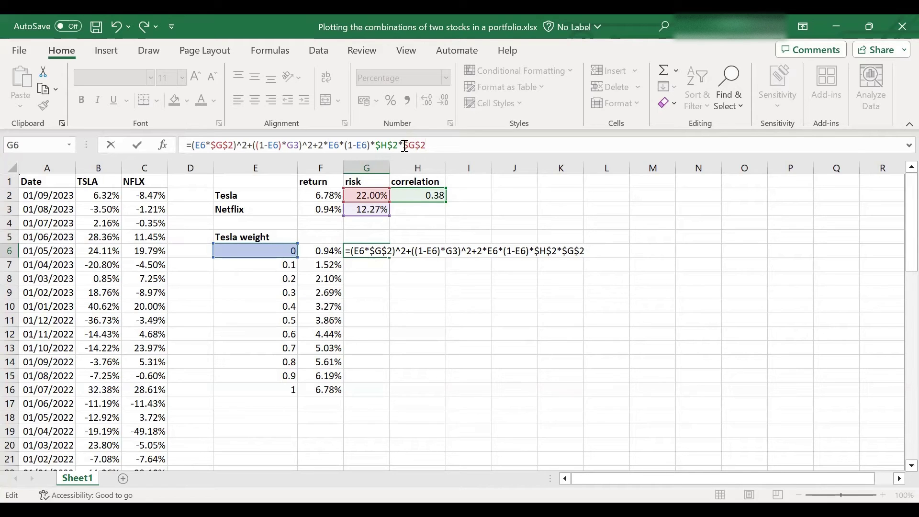
{"action": "type", "text": "*"}
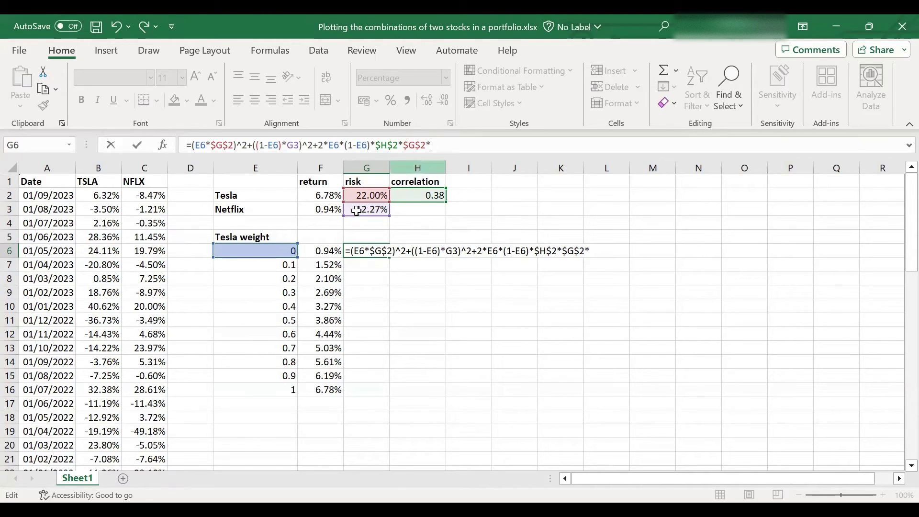
{"action": "left_click", "coordinate": [357, 210]}
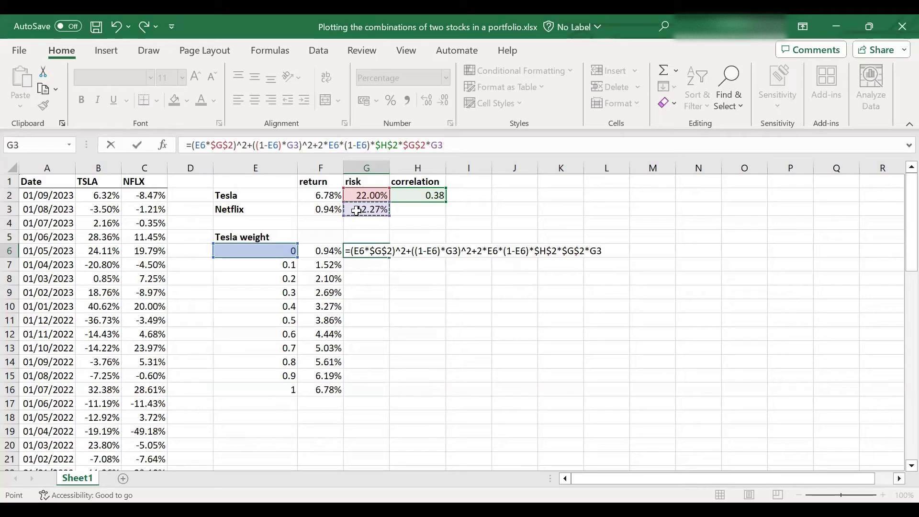
{"action": "left_click", "coordinate": [431, 145]}
{"action": "type", "text": "$"}
{"action": "key", "text": "Right"}
{"action": "type", "text": "$"}
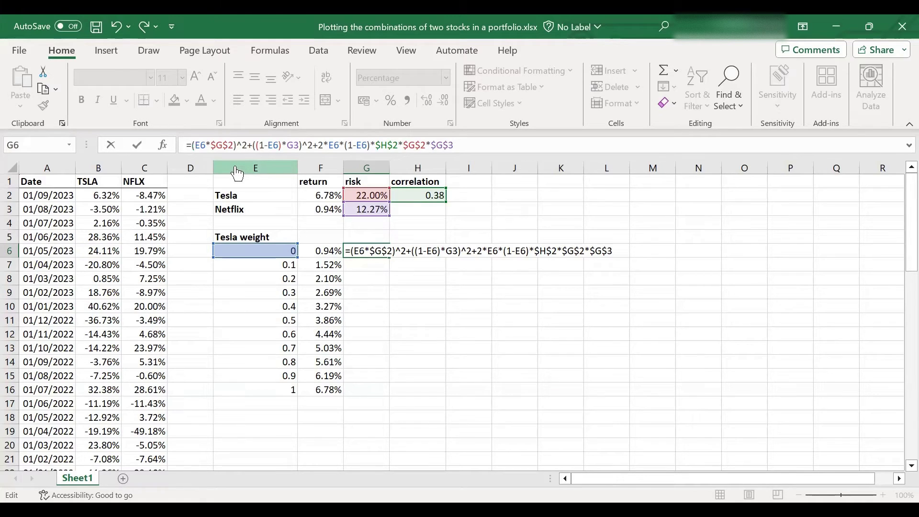
- Wrap the whole expression in SQRT and confirm, giving 12.27% at Tesla weight 0
{"action": "type", "text": "sqrt("}
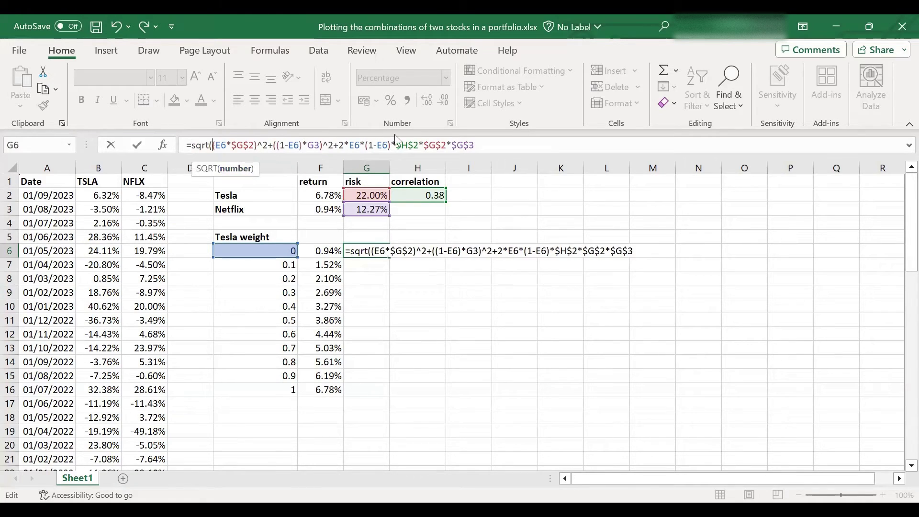
{"action": "left_click", "coordinate": [495, 149]}
{"action": "type", "text": ")"}
{"action": "key", "text": "Return"}
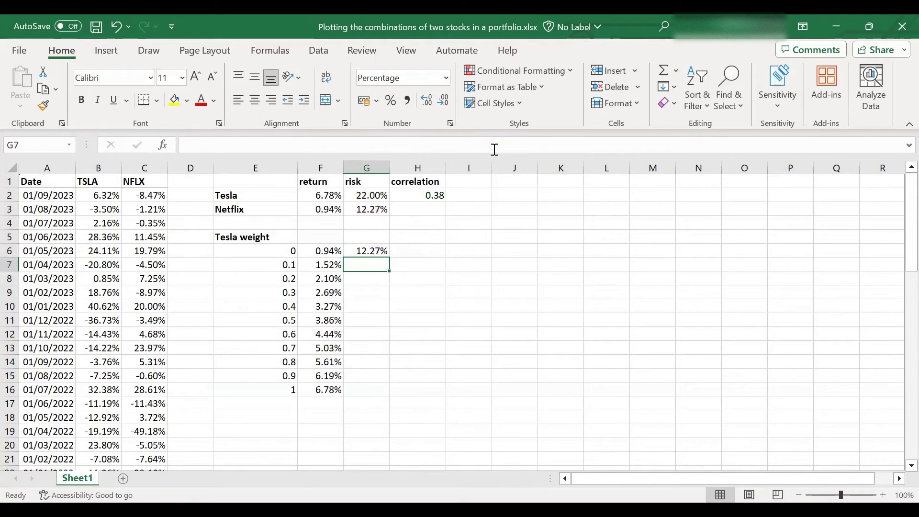
- Fill G6's SQRT risk formula down to G16, yielding 12.27% at weight 0 to 22.00% at 1
{"action": "left_click", "coordinate": [363, 249]}
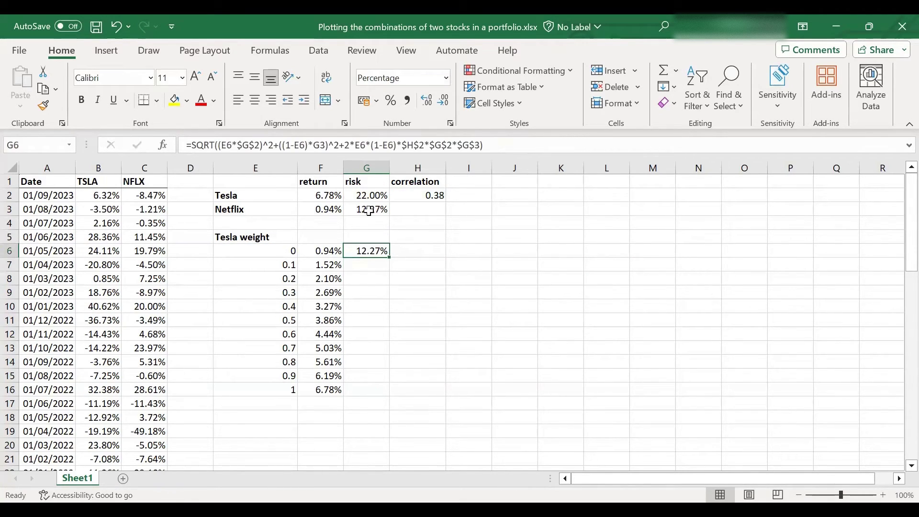
{"action": "left_click", "coordinate": [254, 251]}
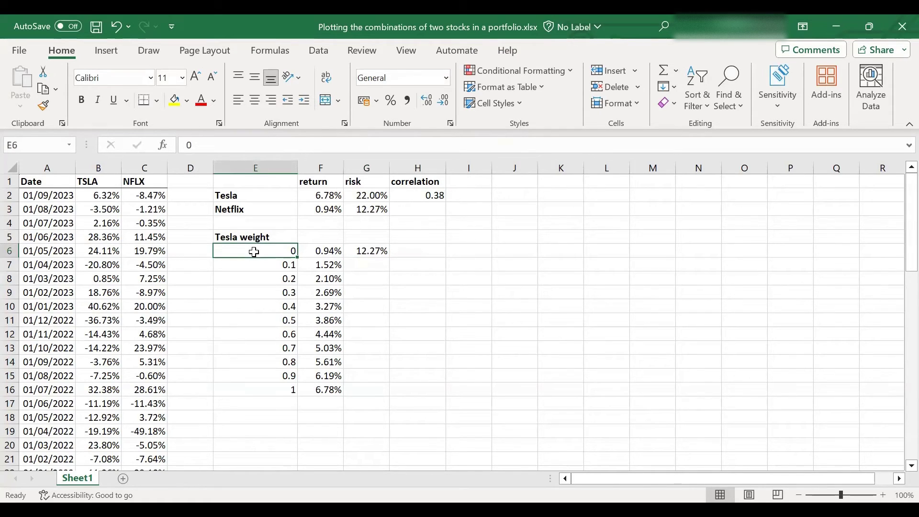
{"action": "left_click", "coordinate": [386, 209]}
{"action": "left_click", "coordinate": [376, 250]}
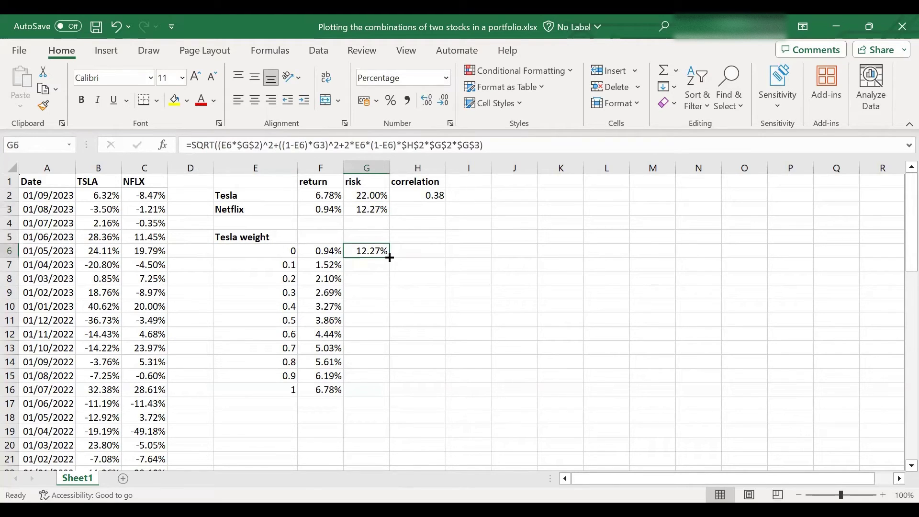
{"action": "double_click", "coordinate": [390, 258]}
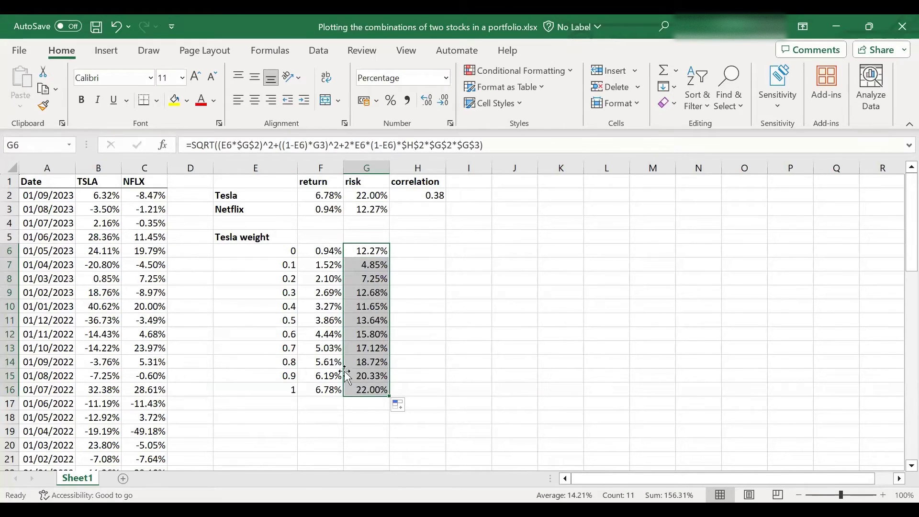
{"action": "left_click", "coordinate": [363, 391]}
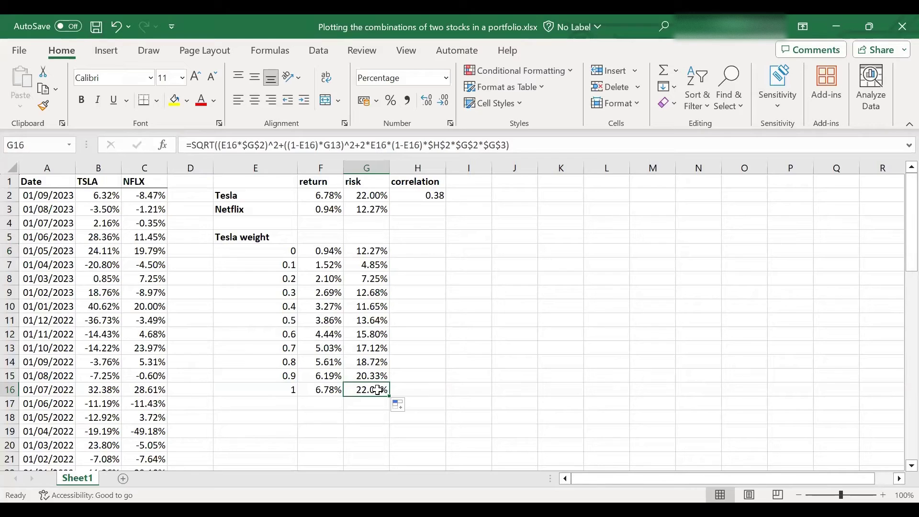
{"action": "left_click", "coordinate": [371, 192]}
{"action": "left_click", "coordinate": [278, 390]}
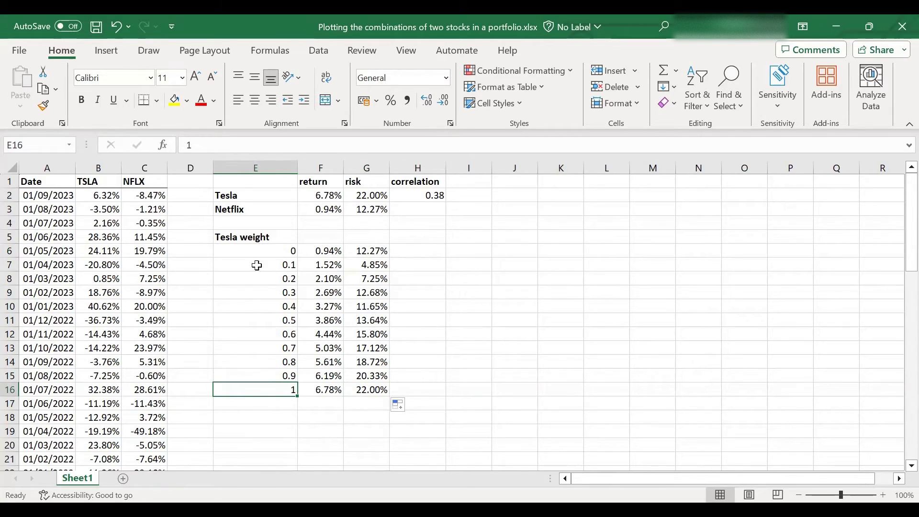
{"action": "left_click_drag", "start_coordinate": [253, 265], "coordinate": [350, 262]}
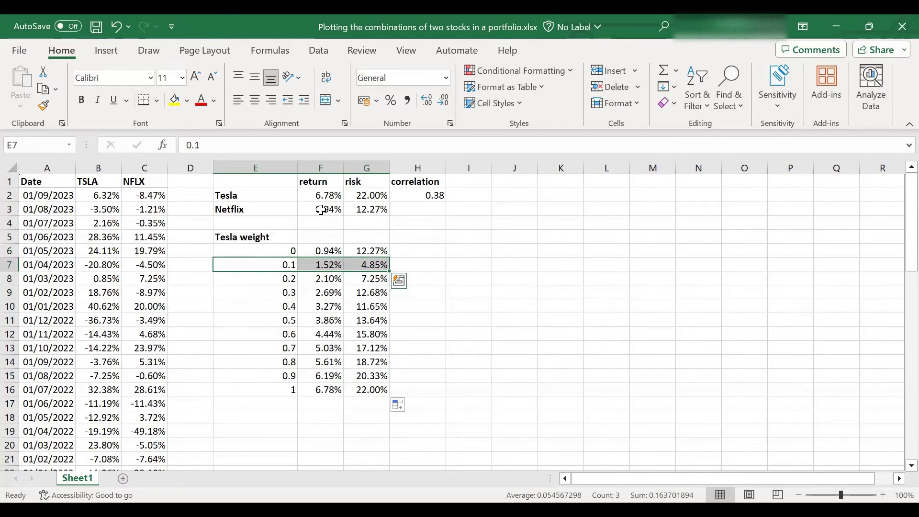
{"action": "left_click", "coordinate": [321, 210]}
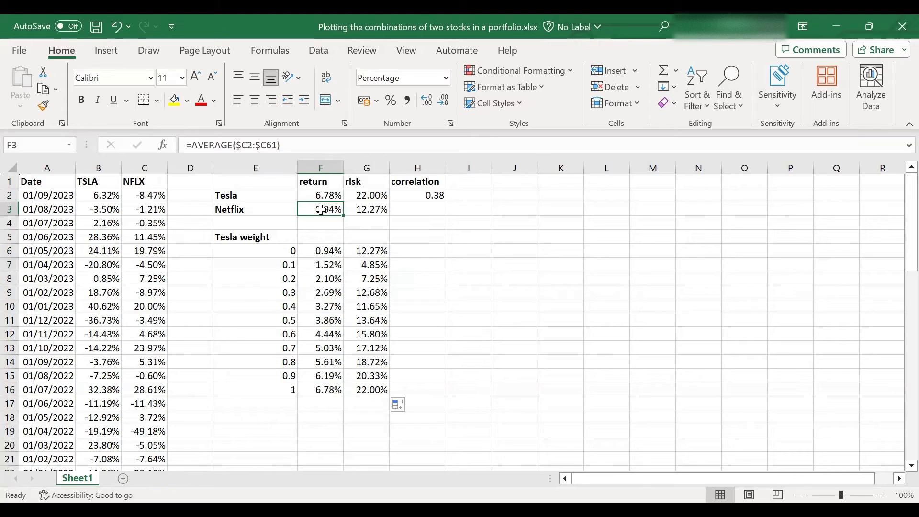
{"action": "left_click", "coordinate": [373, 209]}
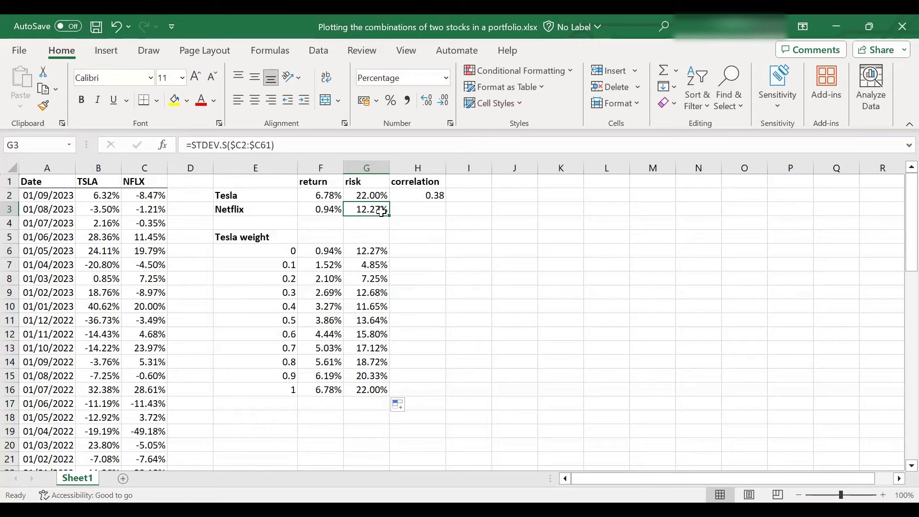
{"action": "left_click", "coordinate": [329, 268]}
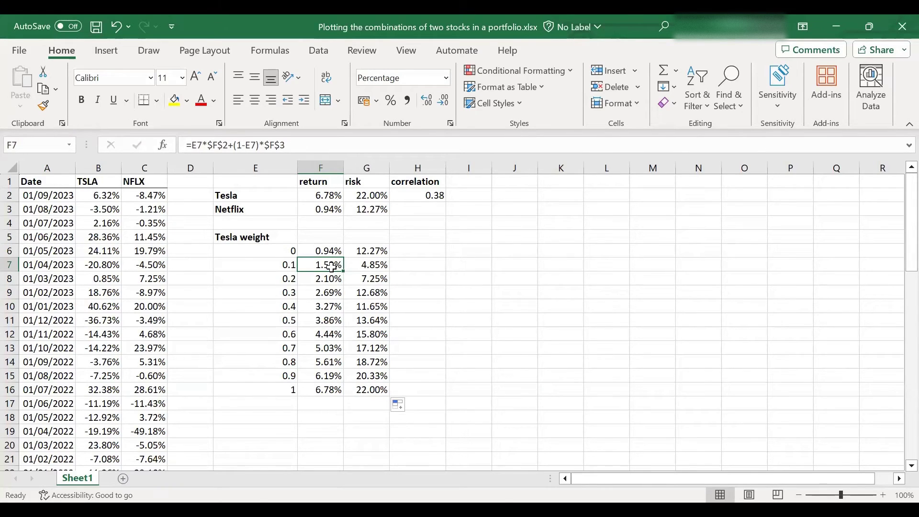
{"action": "left_click", "coordinate": [361, 267]}
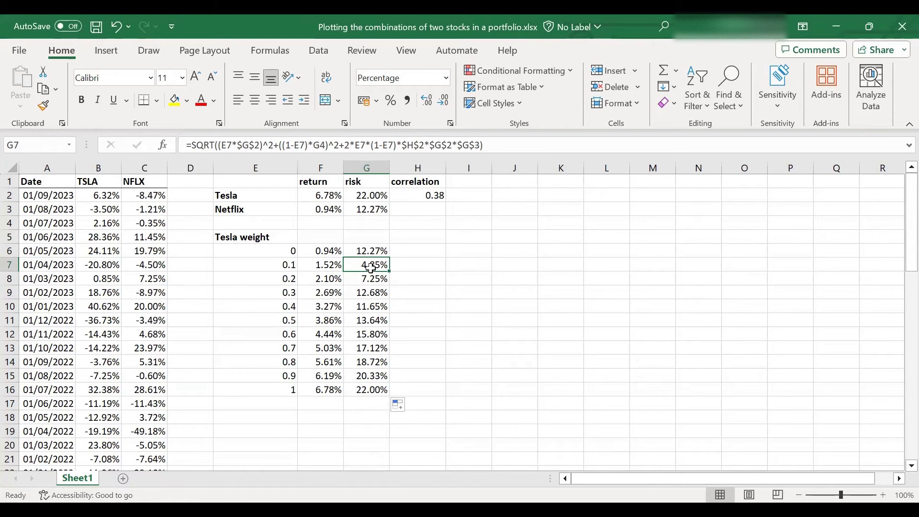
{"action": "left_click", "coordinate": [367, 211]}
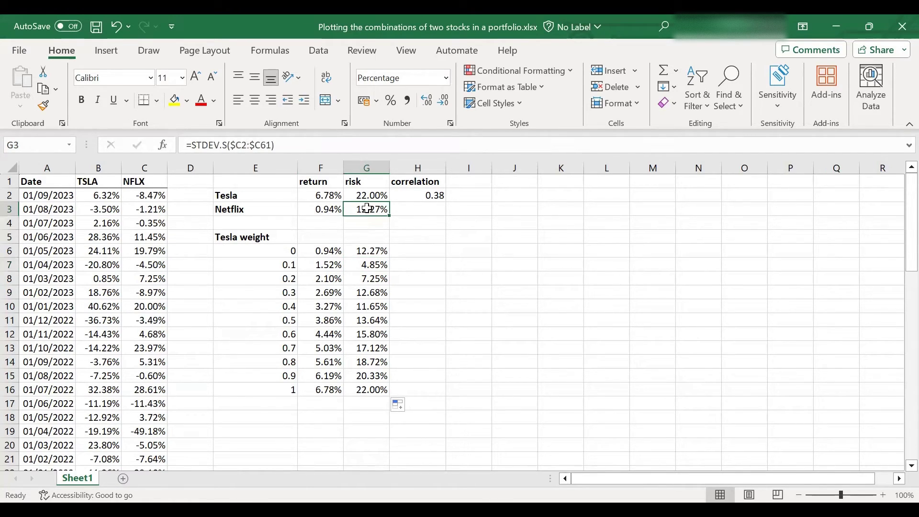
{"action": "left_click", "coordinate": [369, 264]}
{"action": "left_click", "coordinate": [322, 208]}
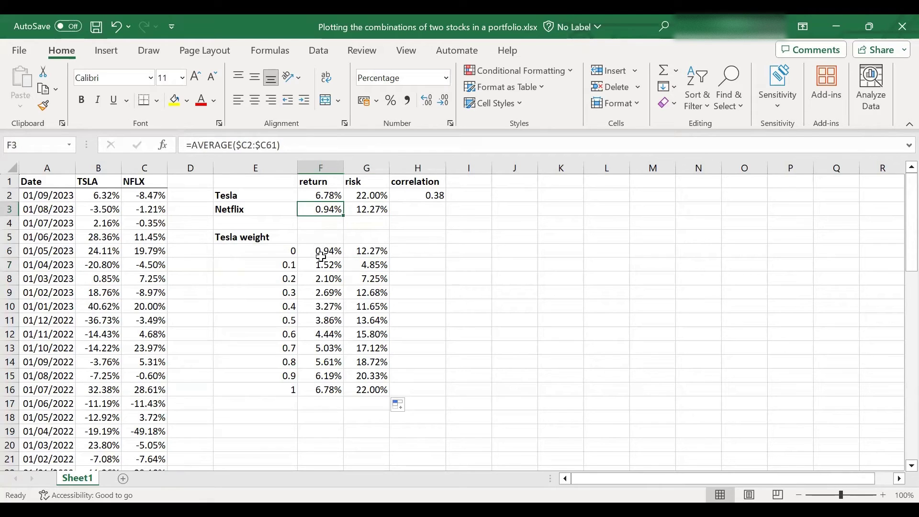
{"action": "left_click", "coordinate": [322, 263]}
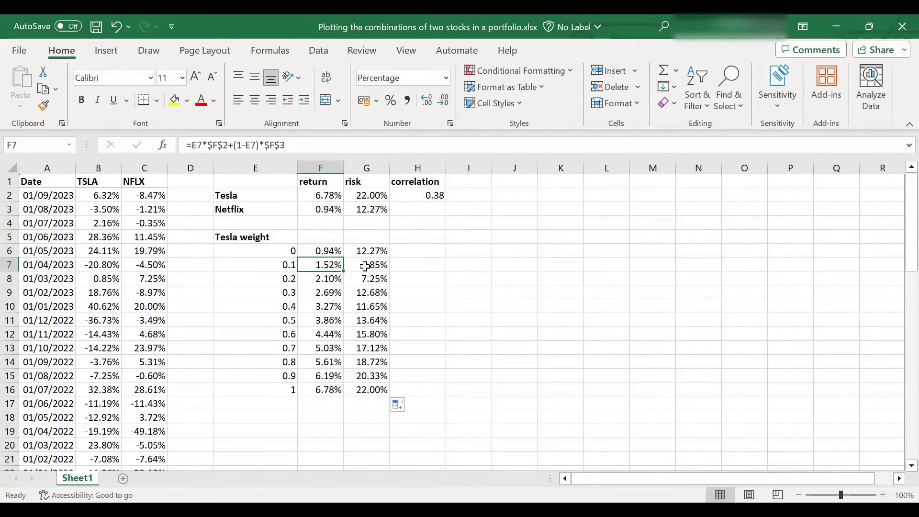
{"action": "left_click", "coordinate": [434, 195]}
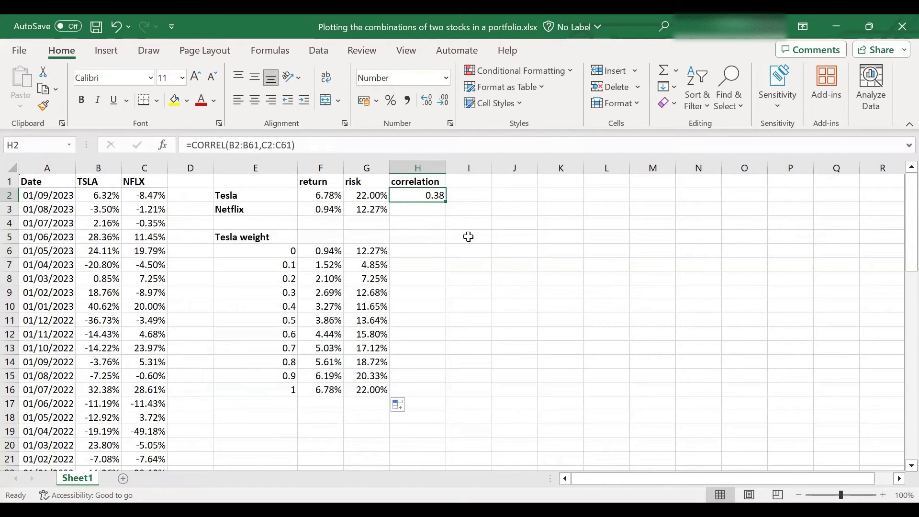
- Insert an empty plain scatter chart from a blank cell beside the data
{"action": "left_click", "coordinate": [473, 237]}
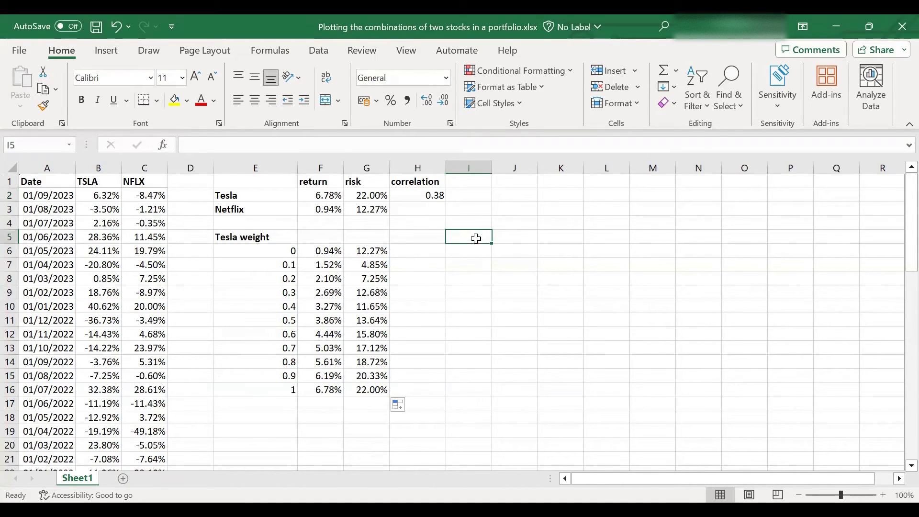
{"action": "key", "text": "alt+n"}
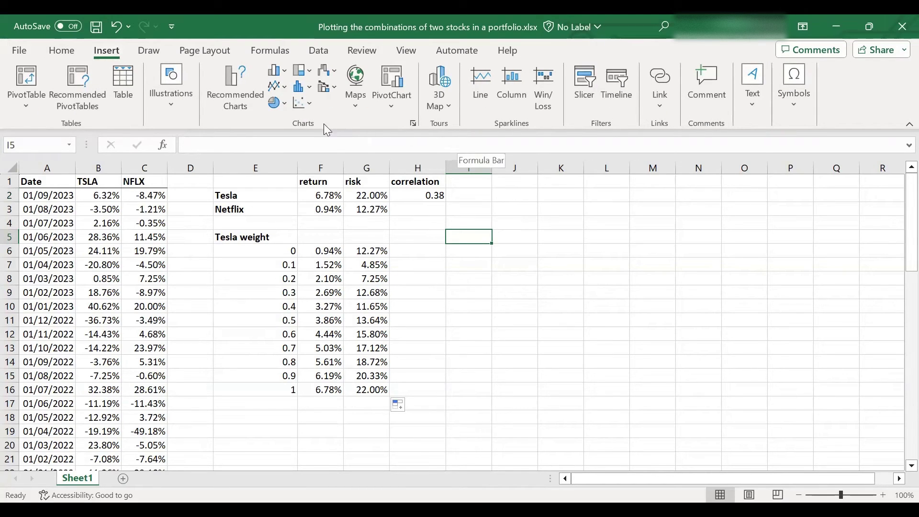
{"action": "left_click", "coordinate": [305, 107]}
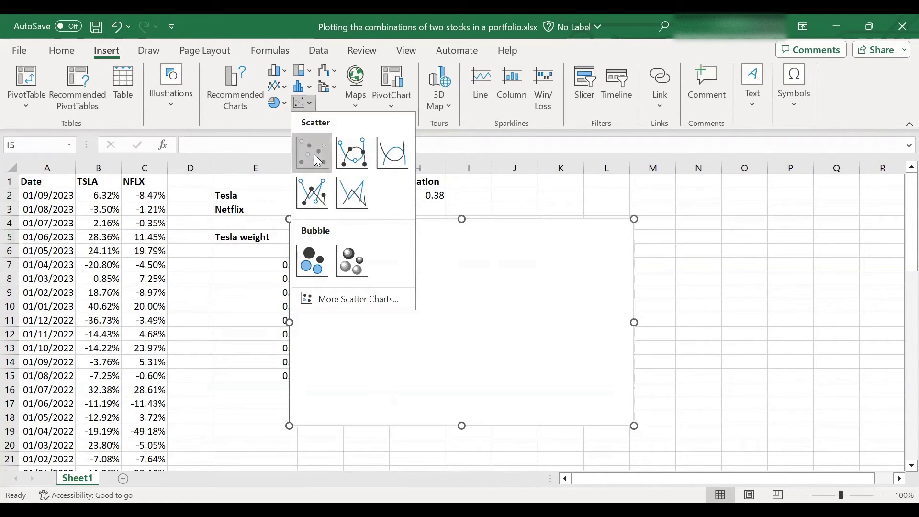
{"action": "left_click", "coordinate": [370, 275]}
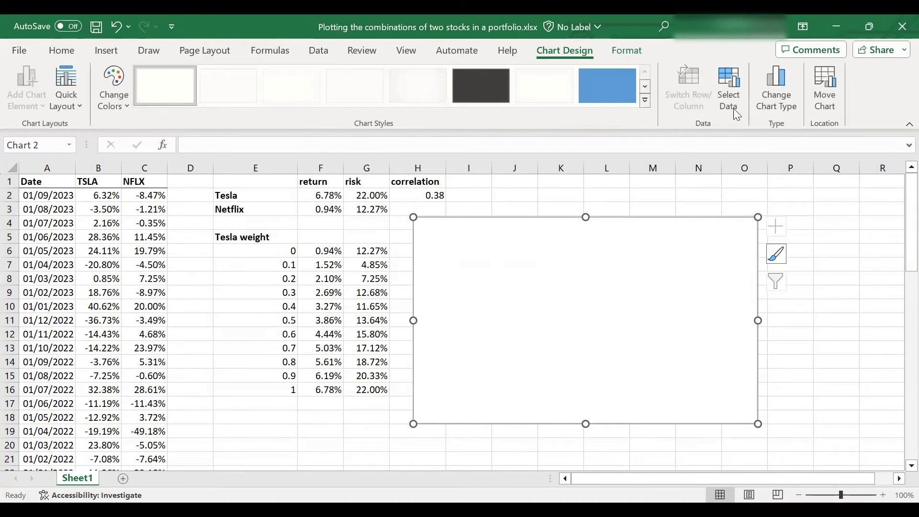
- Add a series with risk G6:G16 as X values and return F6:F16 as Y values
{"action": "left_click", "coordinate": [734, 99]}
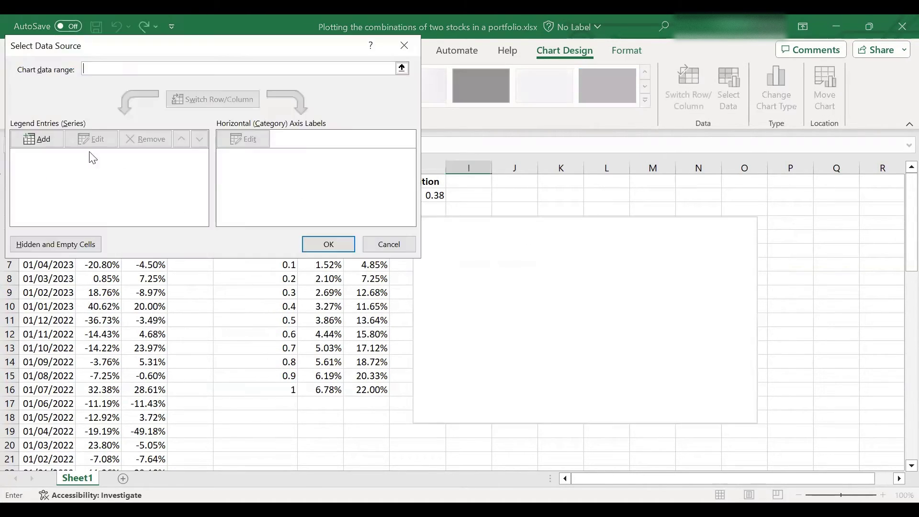
{"action": "left_click", "coordinate": [46, 142]}
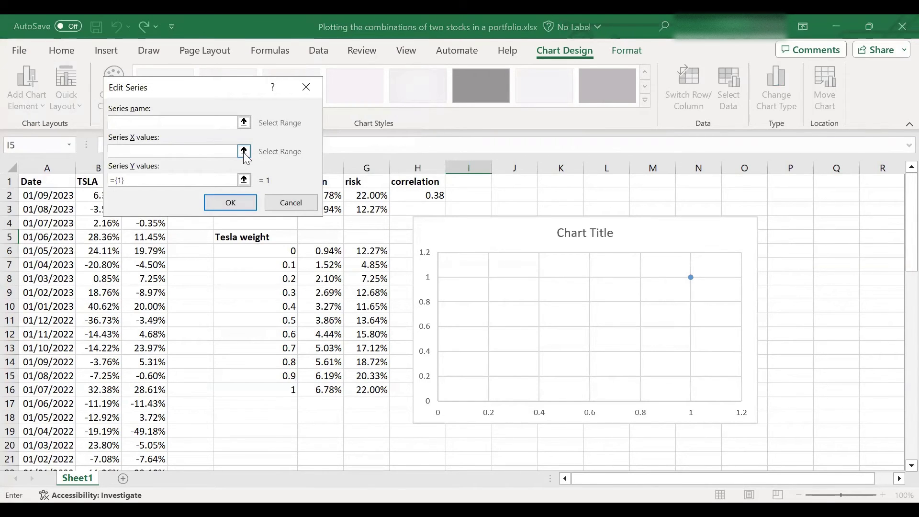
{"action": "left_click", "coordinate": [244, 151]}
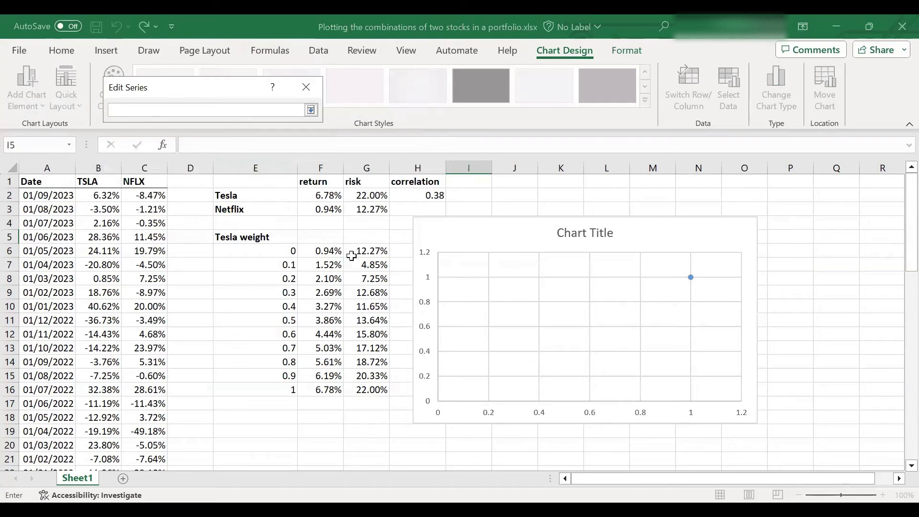
{"action": "left_click_drag", "start_coordinate": [366, 251], "coordinate": [368, 266]}
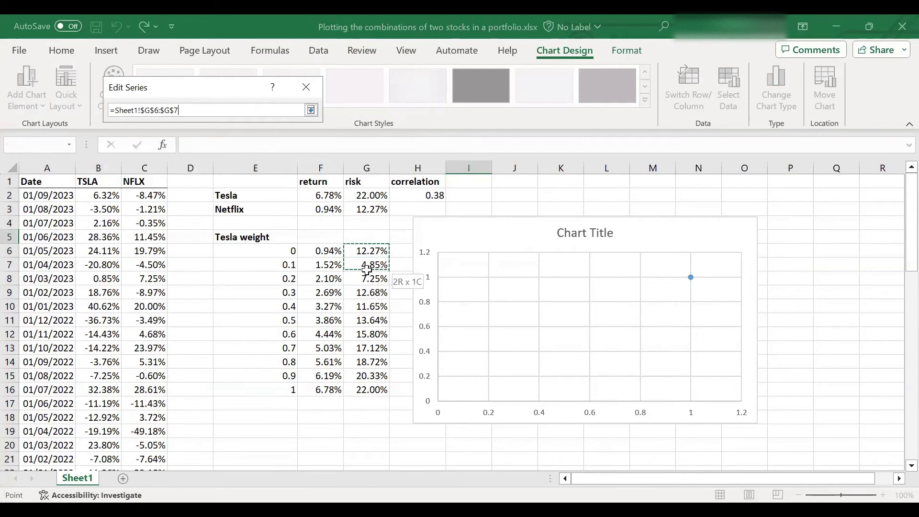
{"action": "left_click_drag", "start_coordinate": [370, 387], "coordinate": [371, 389]}
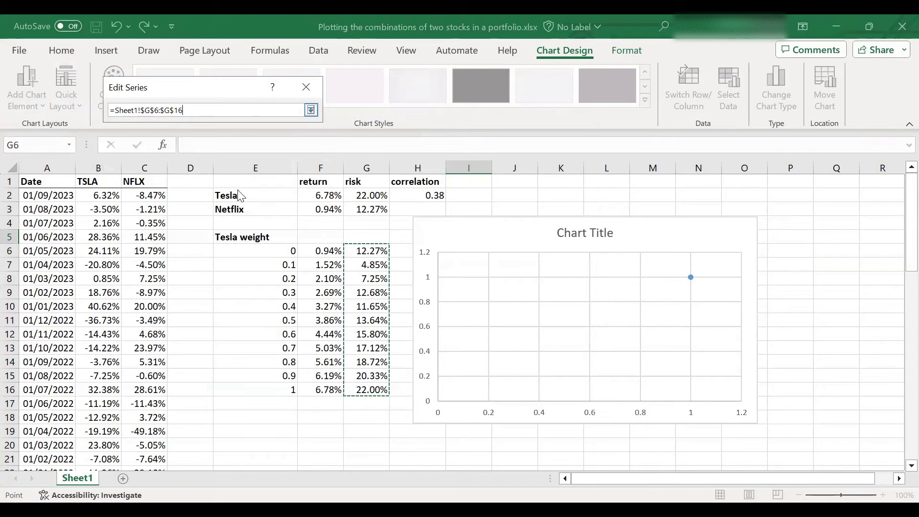
{"action": "left_click", "coordinate": [311, 111]}
{"action": "key", "text": "Tab"}
{"action": "left_click", "coordinate": [244, 178]}
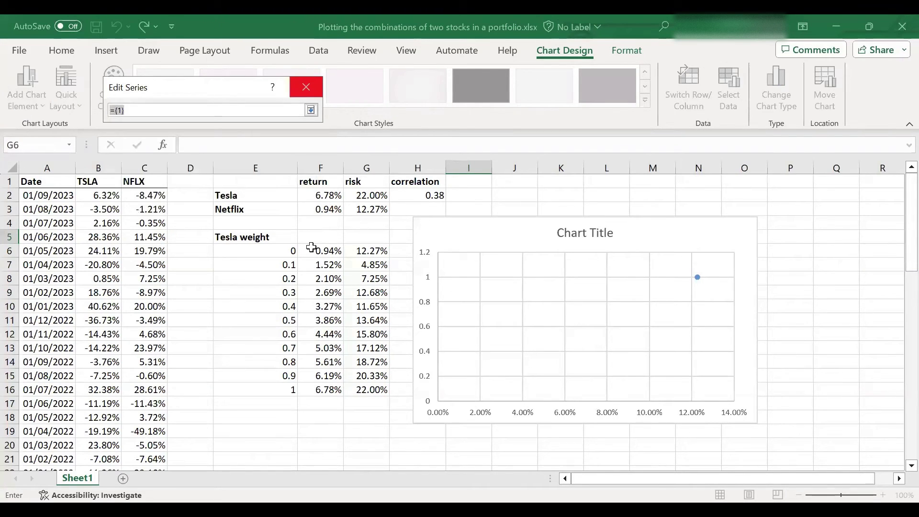
{"action": "left_click_drag", "start_coordinate": [320, 251], "coordinate": [322, 266]}
{"action": "left_click_drag", "start_coordinate": [320, 376], "coordinate": [320, 389]}
{"action": "key", "text": "Return"}
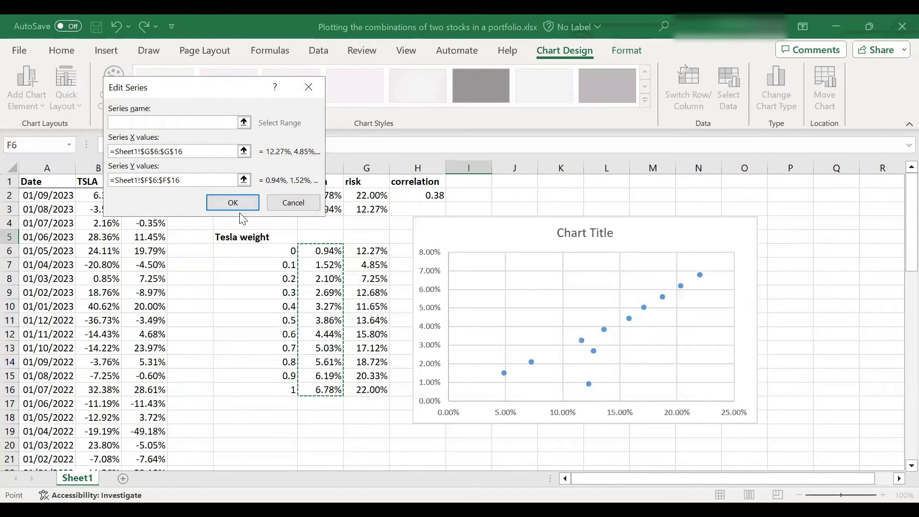
{"action": "key", "text": "Return"}
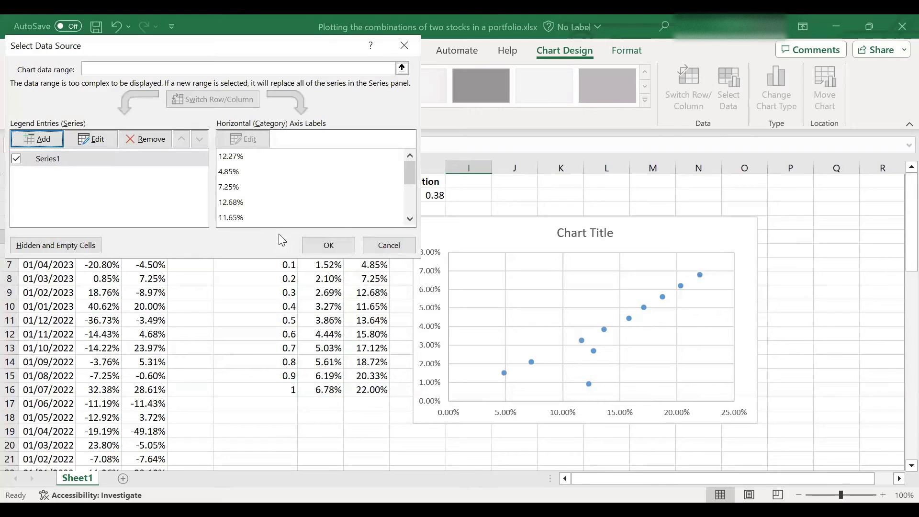
- Close the chart data settings and check the risk formula in G7
{"action": "left_click", "coordinate": [342, 243]}
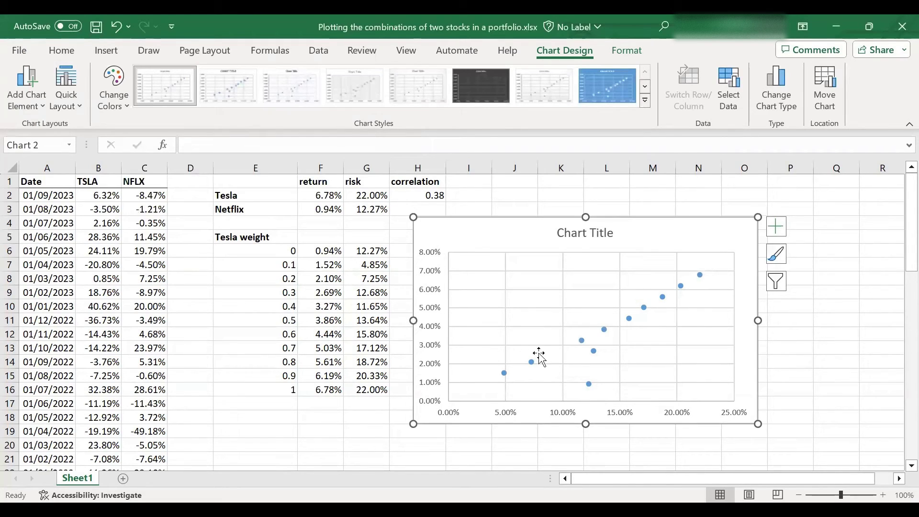
{"action": "left_click", "coordinate": [531, 362]}
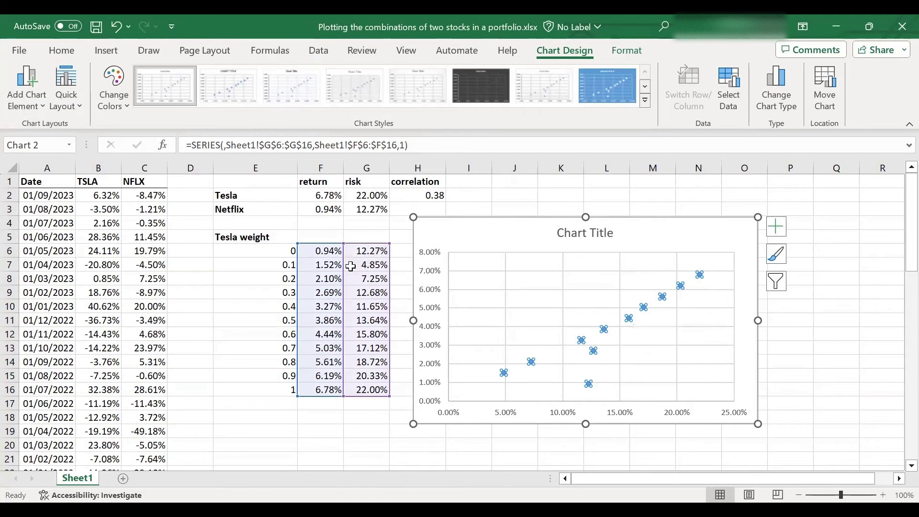
{"action": "left_click", "coordinate": [225, 276]}
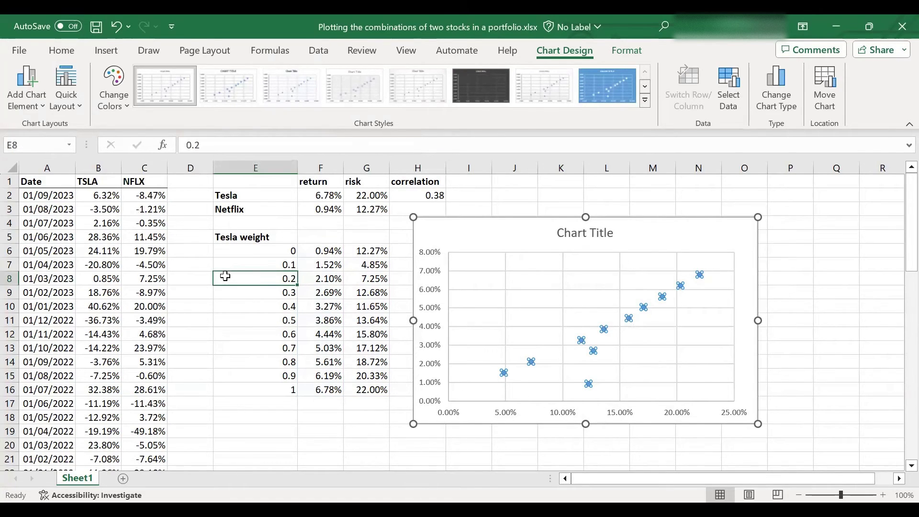
{"action": "left_click", "coordinate": [372, 263]}
{"action": "left_click", "coordinate": [511, 148]}
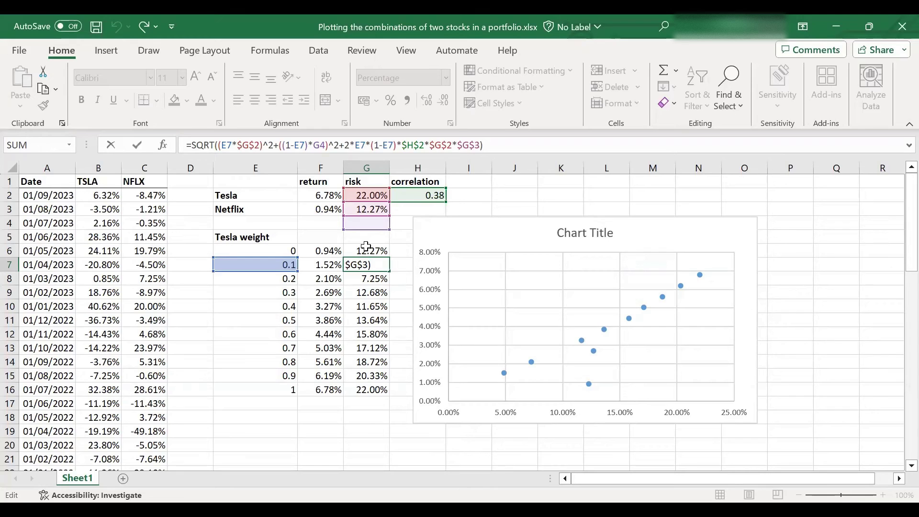
{"action": "key", "text": "ctrl+Return"}
- Lock G3 as $G$3 in G6's formula and refill G6:G16, dipping to 12.06% at 0.1
{"action": "left_click", "coordinate": [366, 249]}
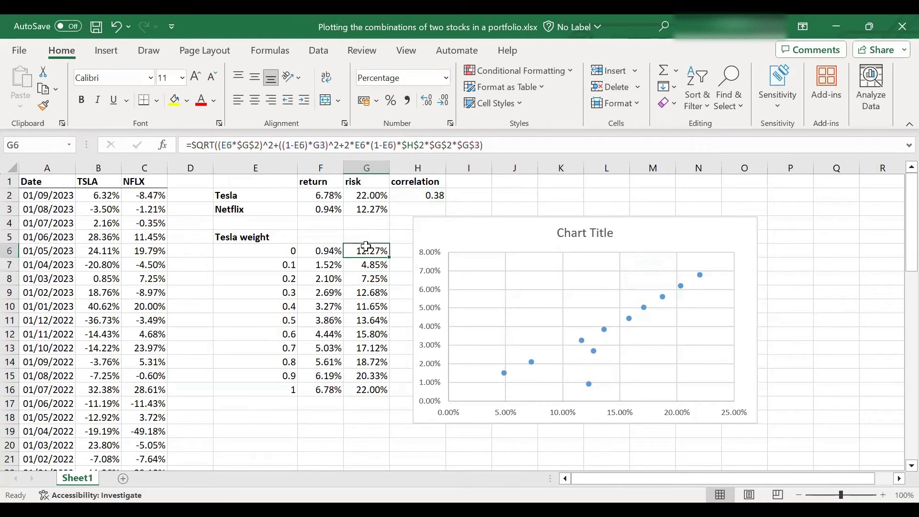
{"action": "left_click", "coordinate": [311, 142]}
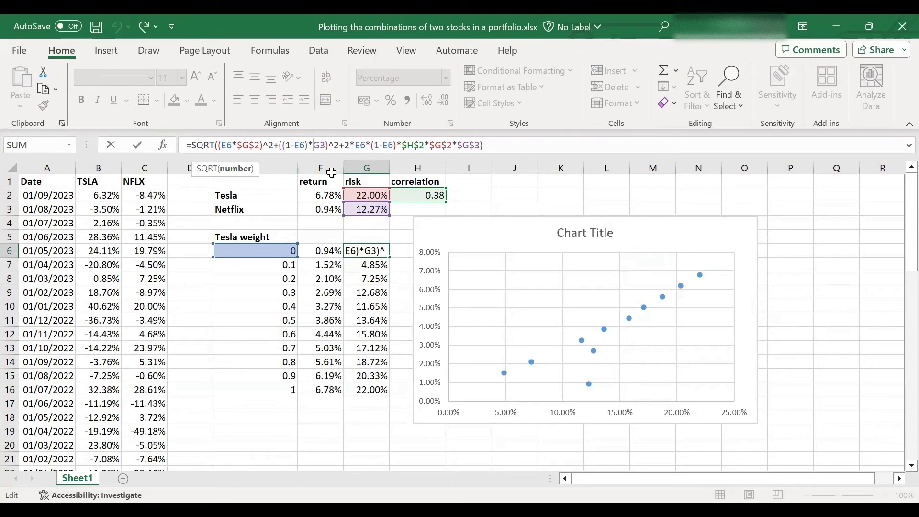
{"action": "key", "text": "F4"}
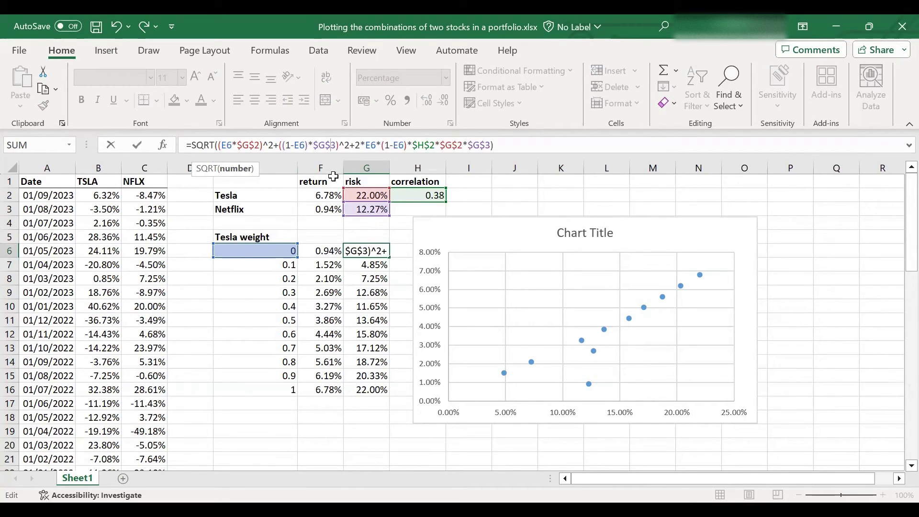
{"action": "key", "text": "Return"}
{"action": "left_click", "coordinate": [374, 250]}
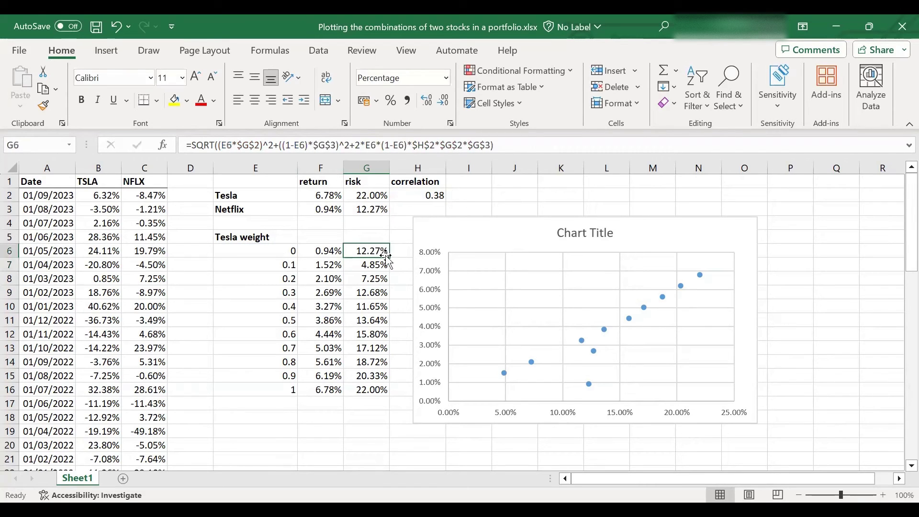
{"action": "double_click", "coordinate": [391, 257]}
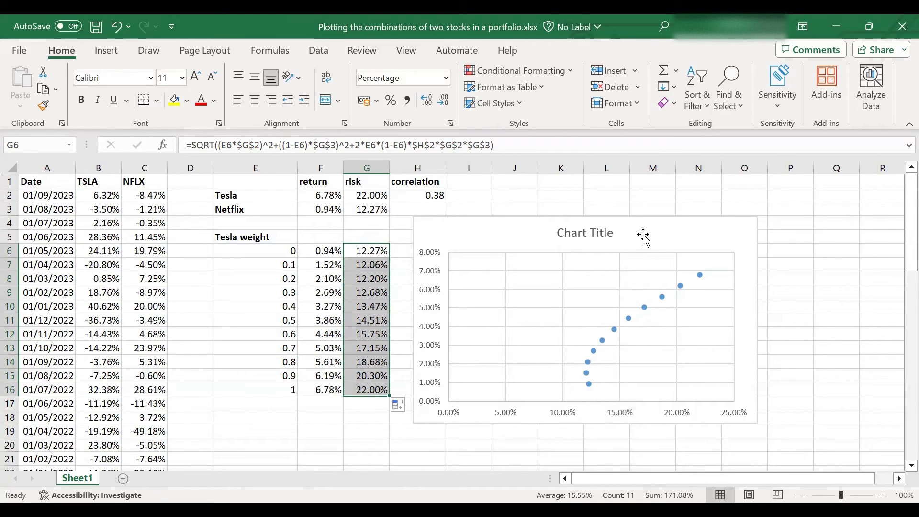
- Delete the scatter chart's title
{"action": "left_click_drag", "start_coordinate": [601, 235], "coordinate": [601, 225]}
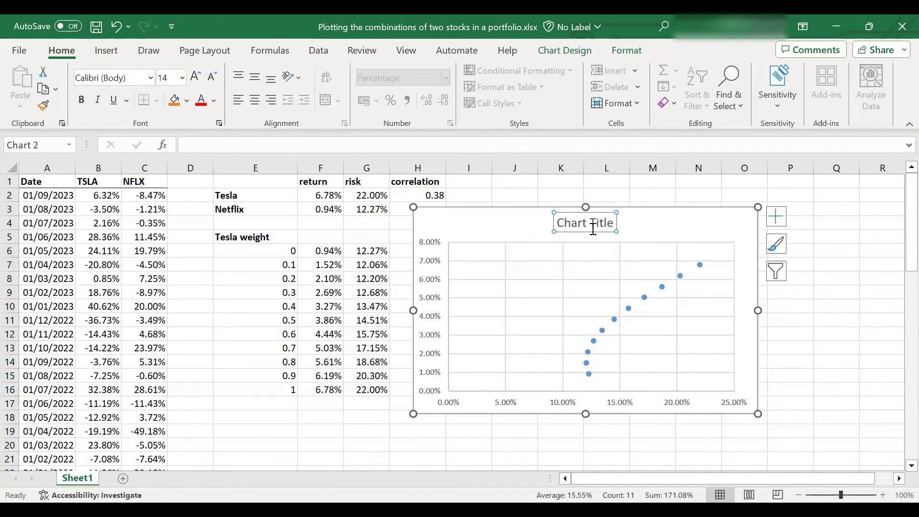
{"action": "left_click", "coordinate": [593, 229]}
{"action": "left_click", "coordinate": [599, 213]}
{"action": "key", "text": "Delete"}
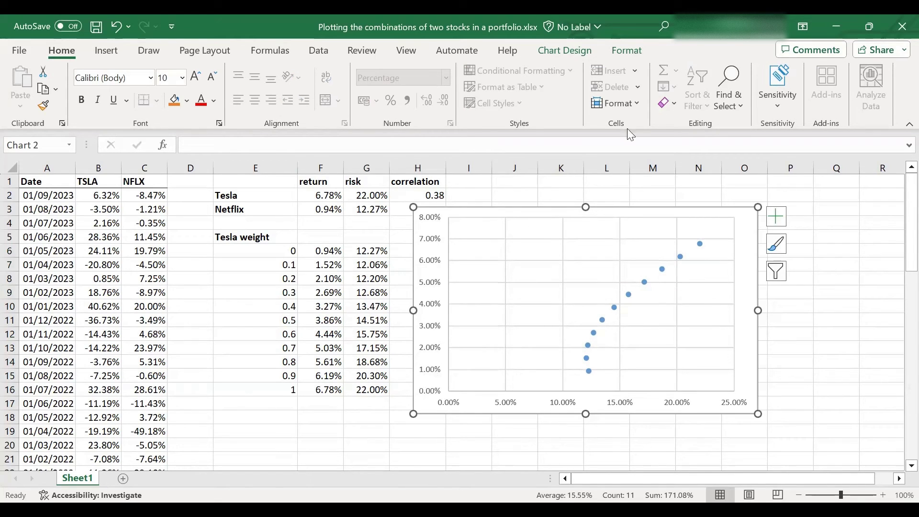
- Add a primary horizontal axis title reading 'Risk'
{"action": "left_click", "coordinate": [565, 50]}
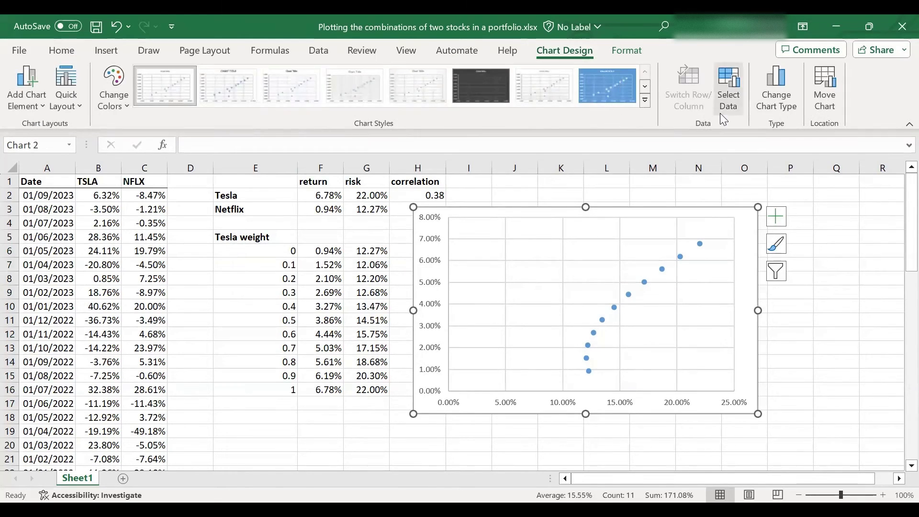
{"action": "left_click", "coordinate": [24, 109]}
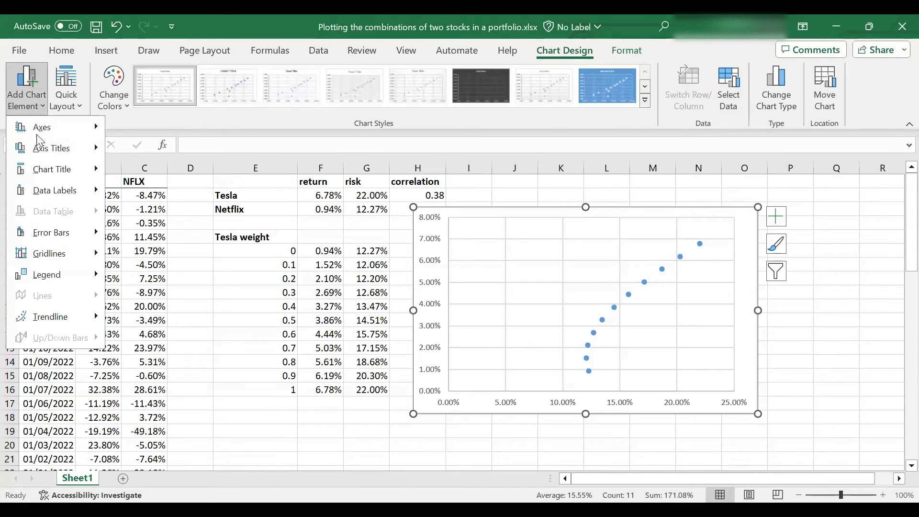
{"action": "mouse_move", "coordinate": [98, 147]}
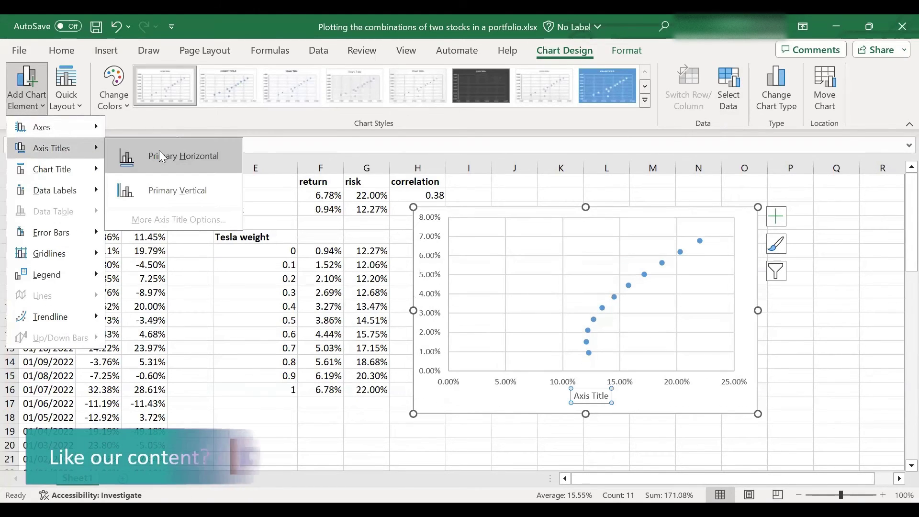
{"action": "left_click", "coordinate": [159, 150]}
{"action": "triple_click", "coordinate": [591, 396]}
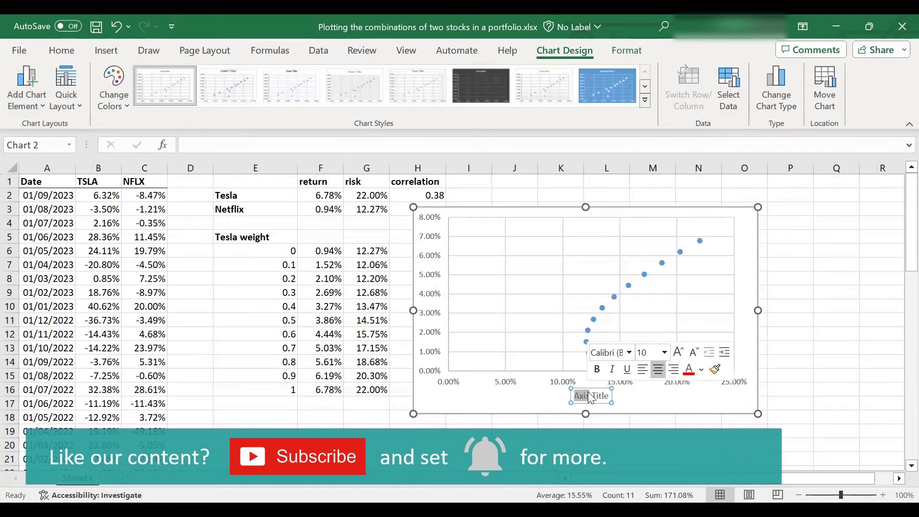
{"action": "type", "text": "Risk"}
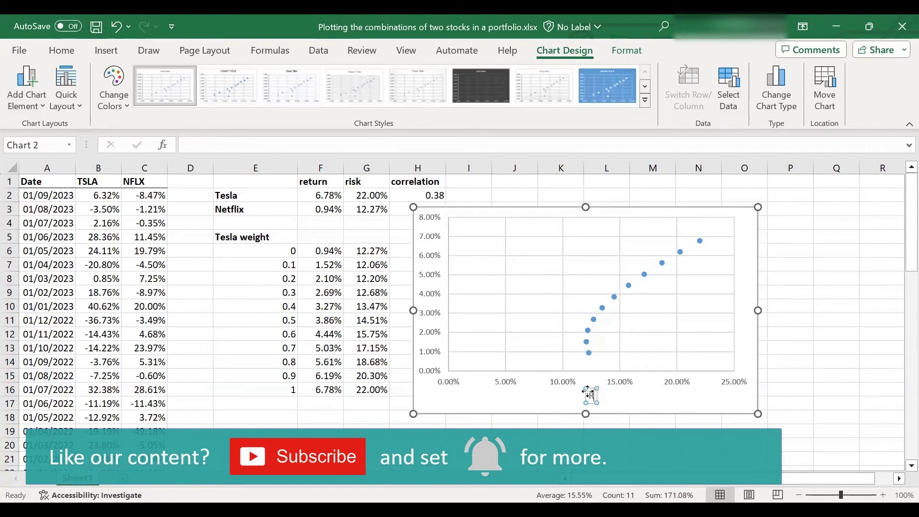
- Add a primary vertical axis title reading 'Return'
{"action": "left_click", "coordinate": [439, 340]}
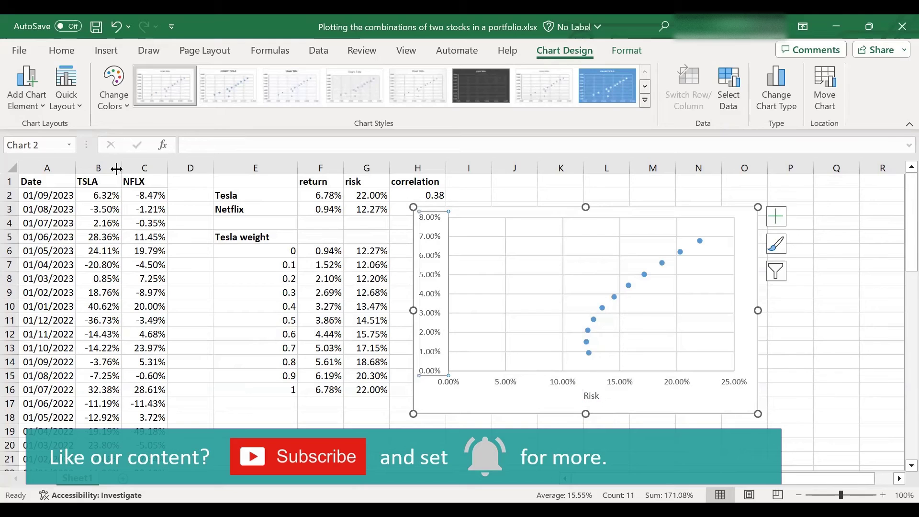
{"action": "left_click", "coordinate": [33, 103]}
{"action": "mouse_move", "coordinate": [39, 149]}
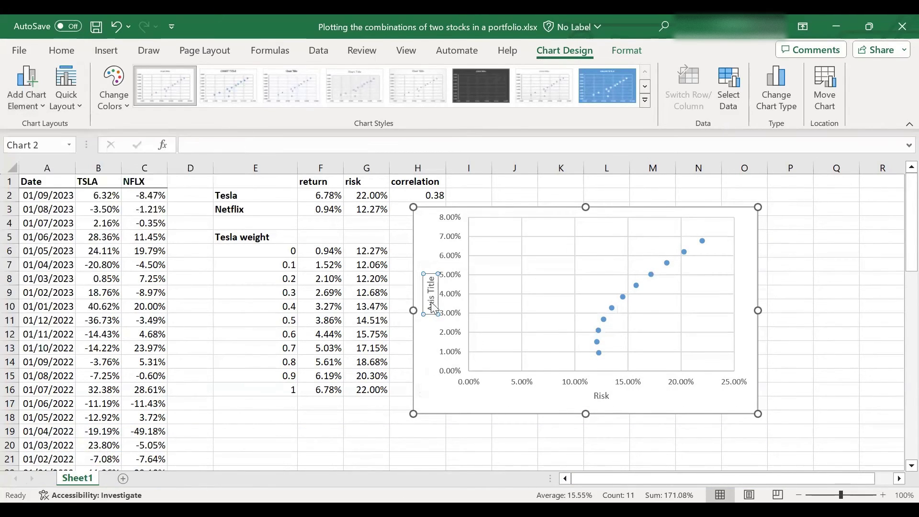
{"action": "triple_click", "coordinate": [431, 301]}
{"action": "type", "text": "Return"}
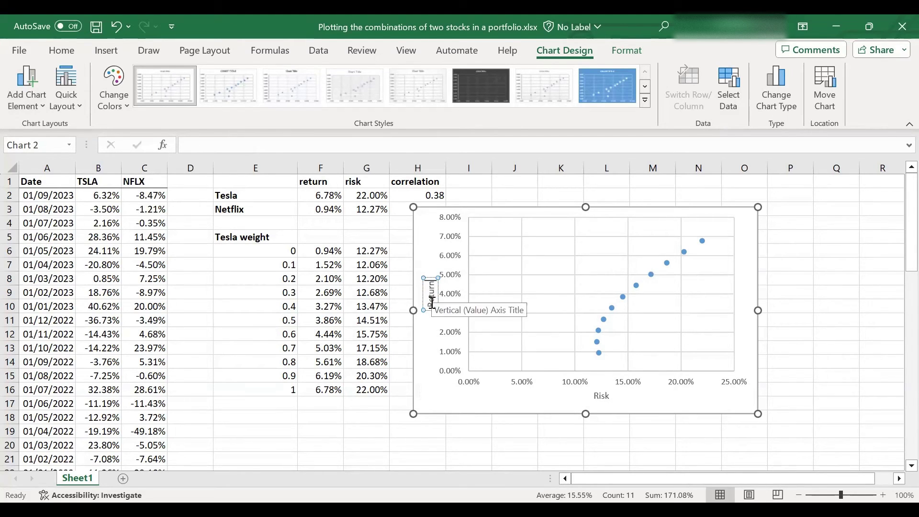
- Set the Risk axis bounds to minimum 0.1 and maximum 0.24
{"action": "left_click", "coordinate": [525, 389]}
{"action": "double_click", "coordinate": [526, 387]}
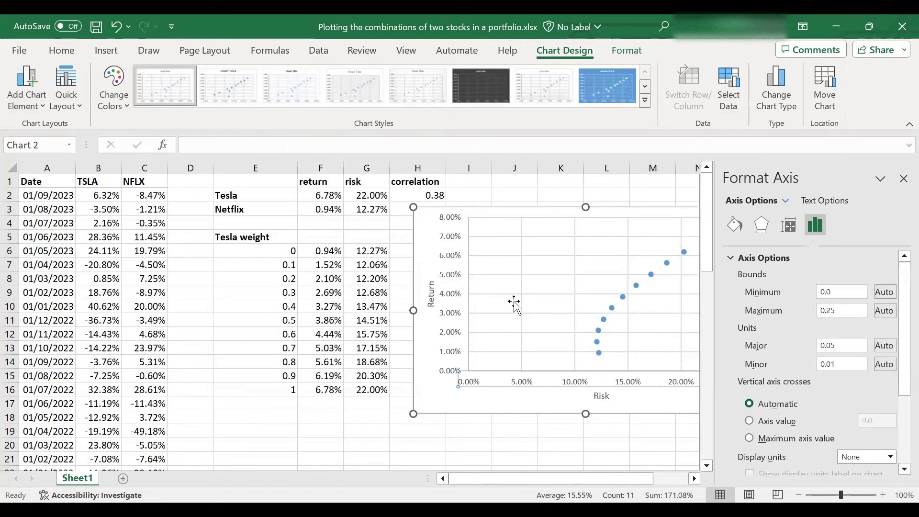
{"action": "left_click", "coordinate": [848, 292]}
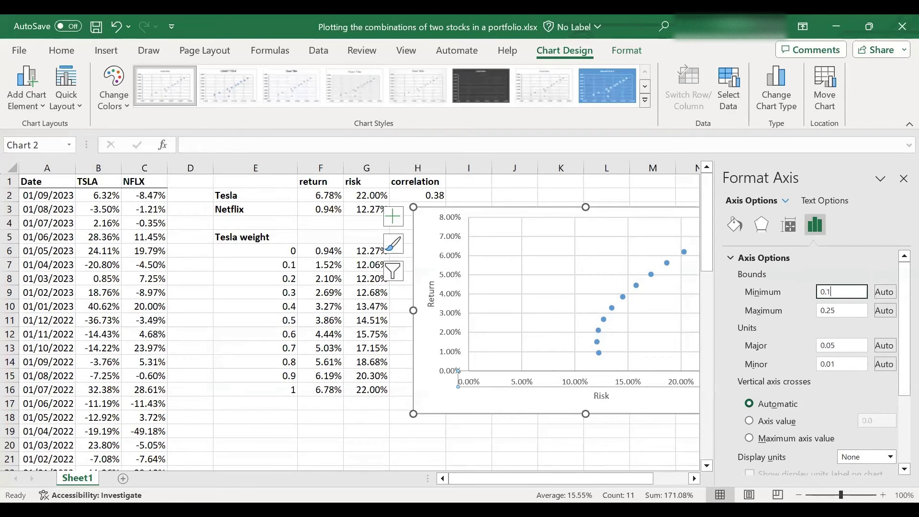
{"action": "type", "text": "1"}
{"action": "left_click", "coordinate": [842, 311]}
{"action": "key", "text": "BackSpace"}
{"action": "type", "text": "4"}
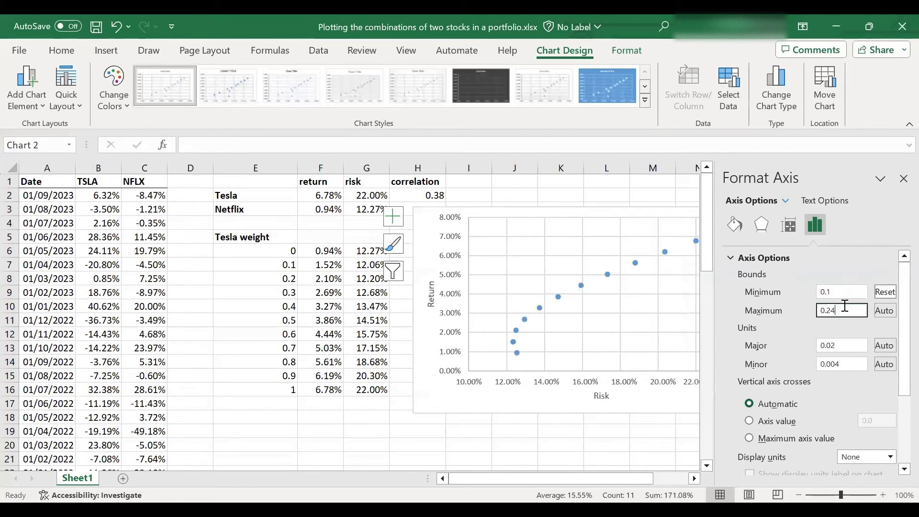
{"action": "left_click", "coordinate": [902, 182]}
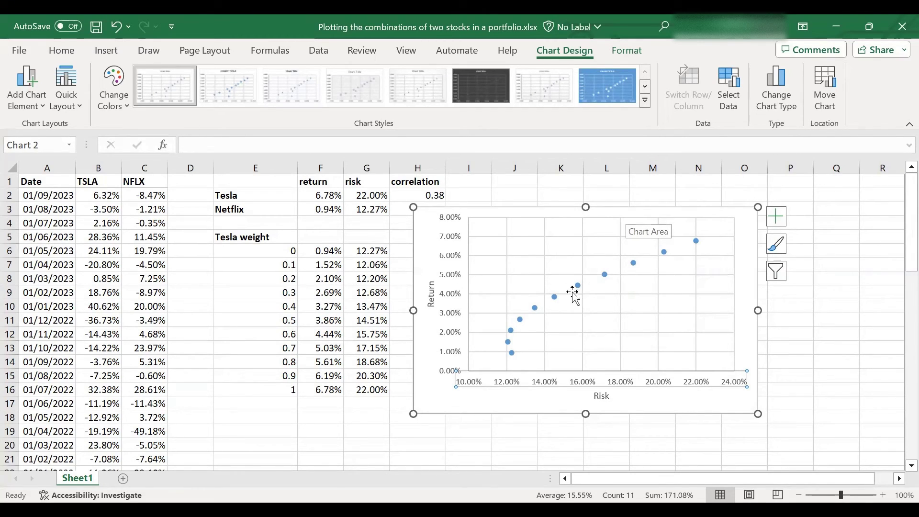
- Add a data label to the top point (22.00% risk, 6.78% return) and rename it 'Tesla'
{"action": "left_click", "coordinate": [511, 409]}
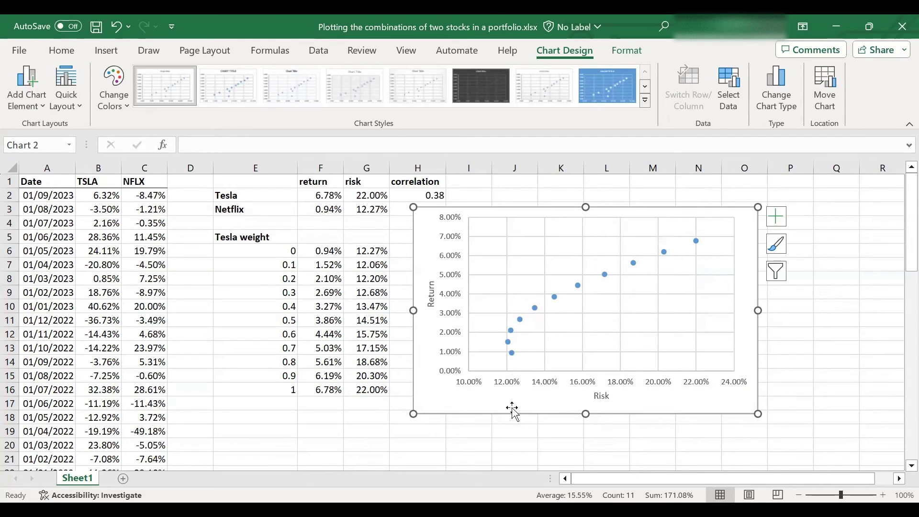
{"action": "left_click", "coordinate": [696, 241]}
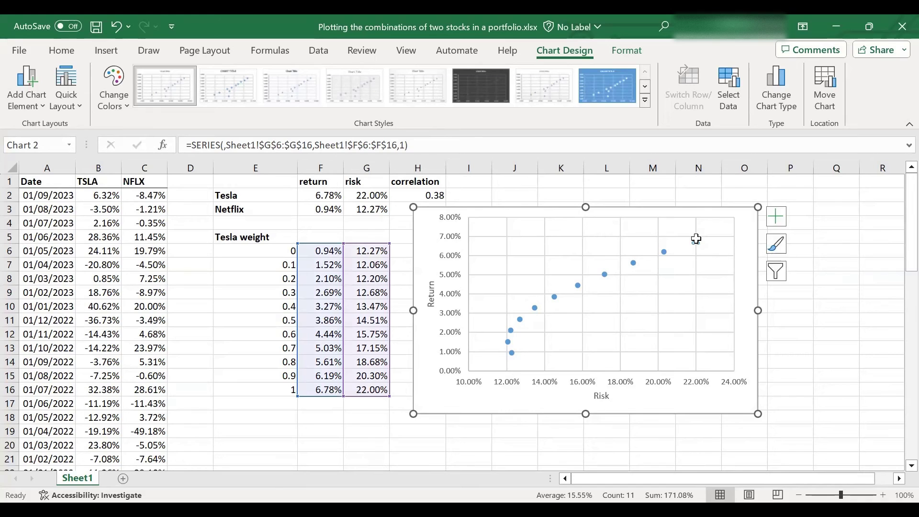
{"action": "right_click", "coordinate": [696, 239]}
{"action": "left_click", "coordinate": [754, 359]}
{"action": "left_click", "coordinate": [709, 244]}
{"action": "double_click", "coordinate": [709, 244]}
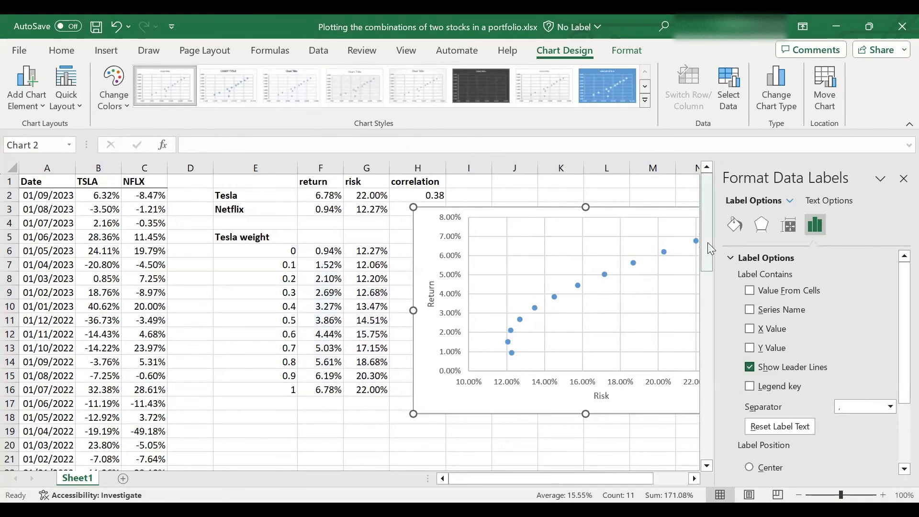
{"action": "left_click", "coordinate": [899, 179]}
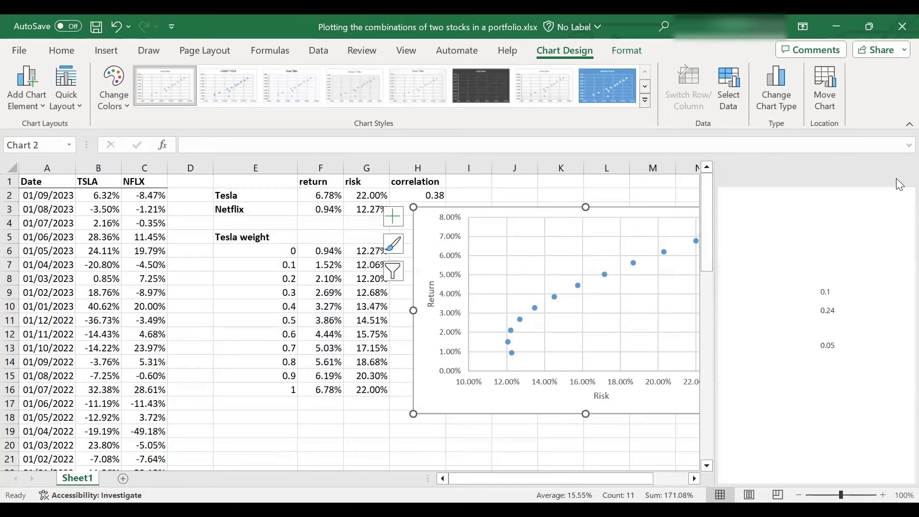
{"action": "right_click", "coordinate": [715, 247]}
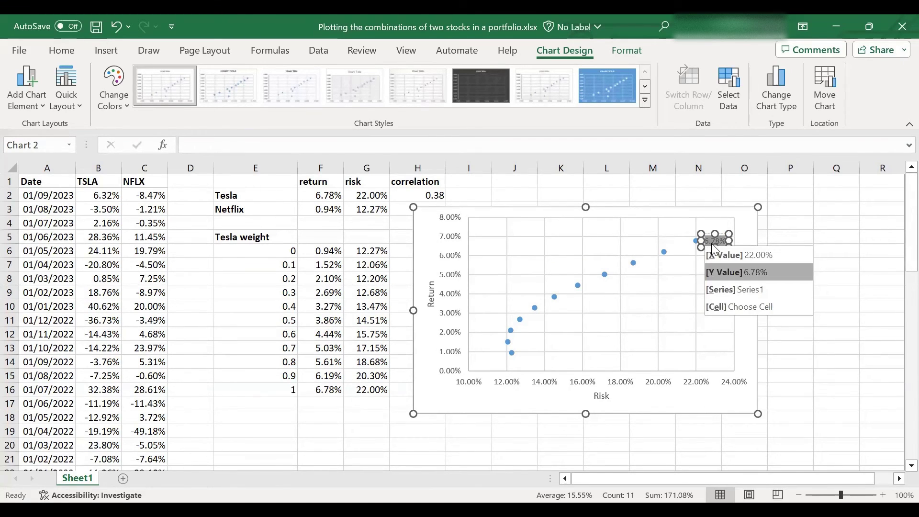
{"action": "double_click", "coordinate": [712, 244]}
{"action": "type", "text": "Tesla"}
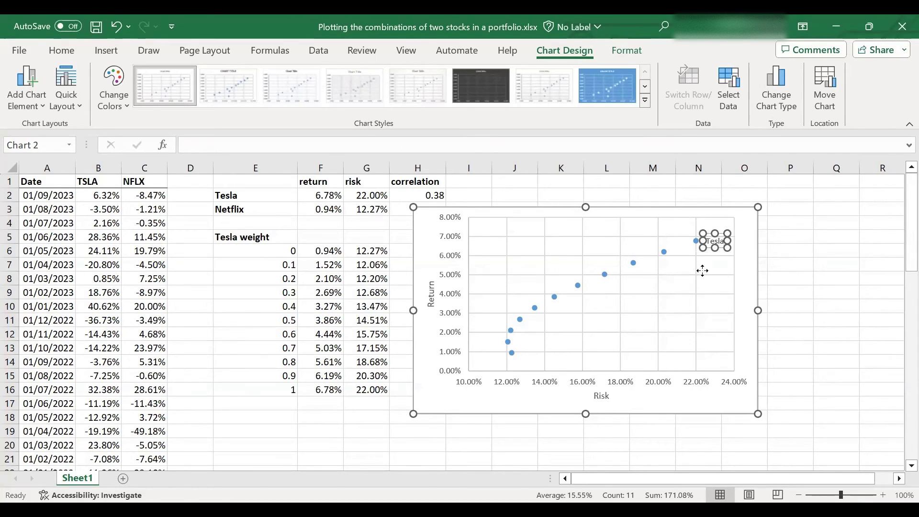
{"action": "left_click", "coordinate": [631, 301]}
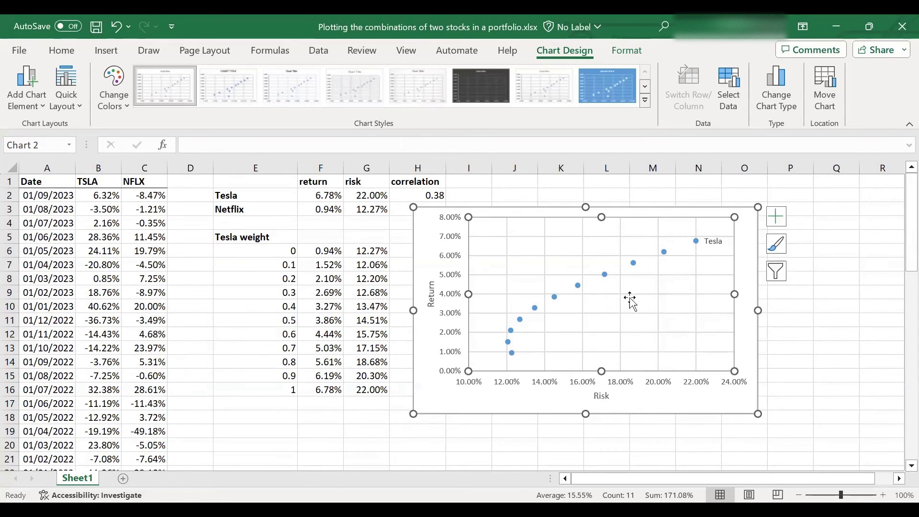
- Label the lowest point (12.27% risk, 0.94% return) as 'Netflix'
{"action": "left_click", "coordinate": [513, 354]}
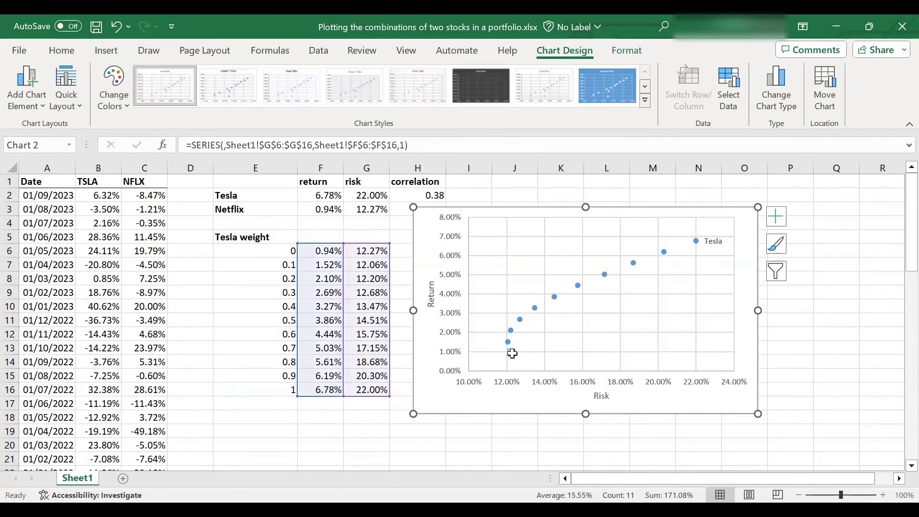
{"action": "left_click", "coordinate": [512, 353]}
{"action": "right_click", "coordinate": [512, 353]}
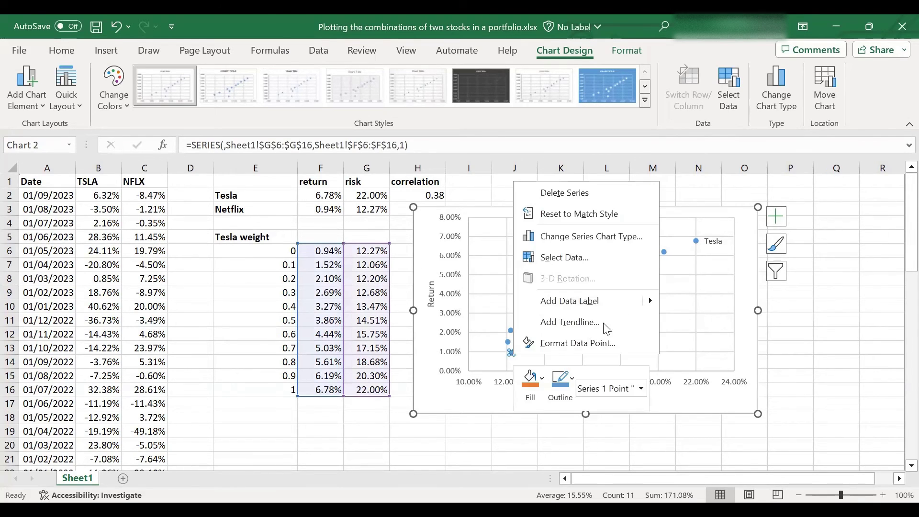
{"action": "left_click", "coordinate": [614, 304]}
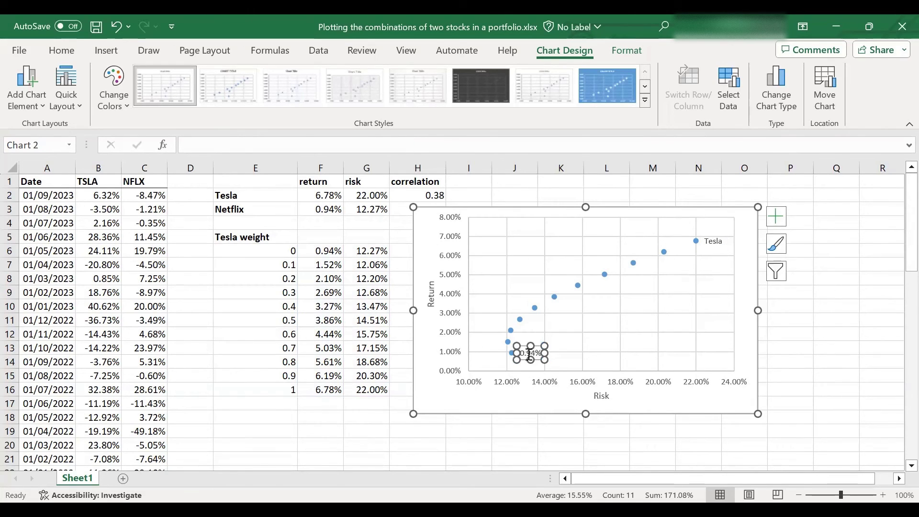
{"action": "left_click", "coordinate": [527, 354]}
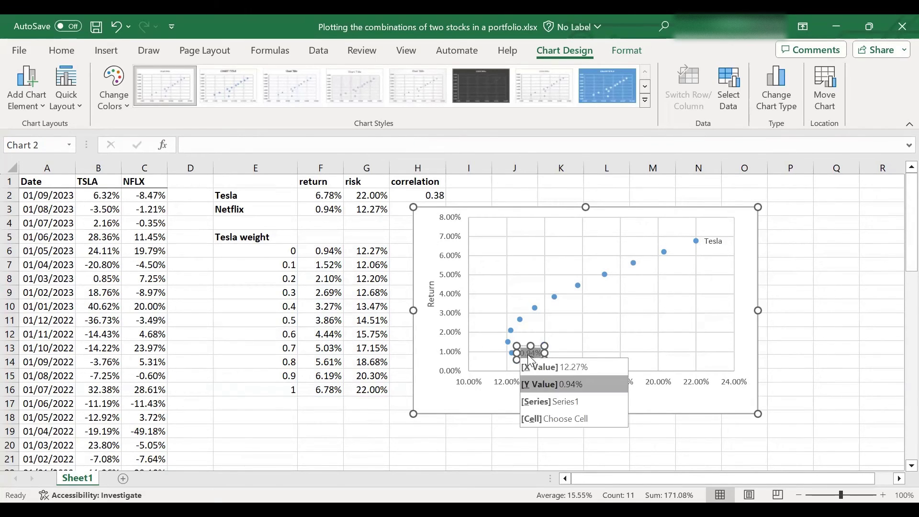
{"action": "double_click", "coordinate": [529, 354]}
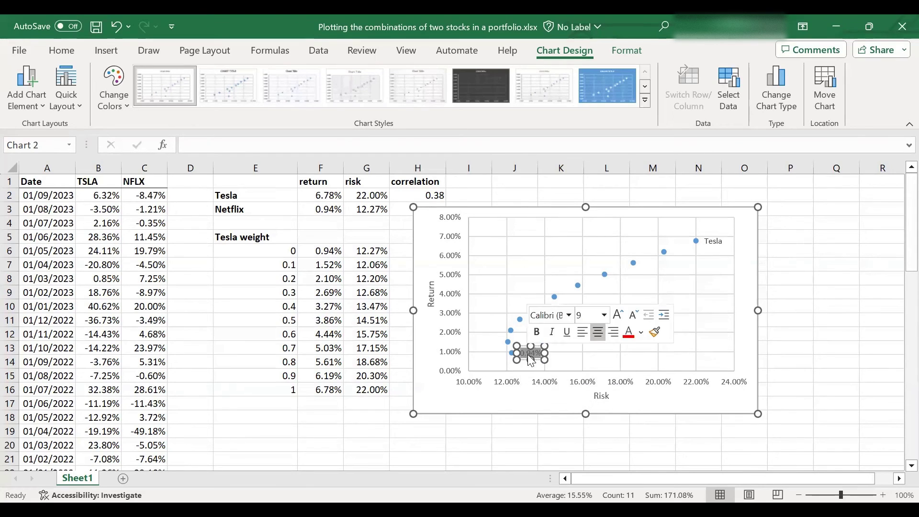
{"action": "type", "text": "Netflix"}
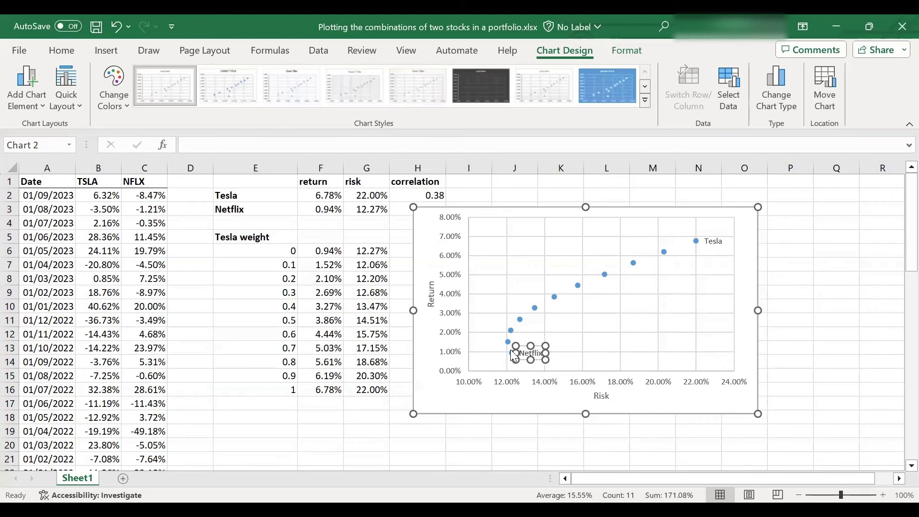
{"action": "left_click", "coordinate": [517, 336]}
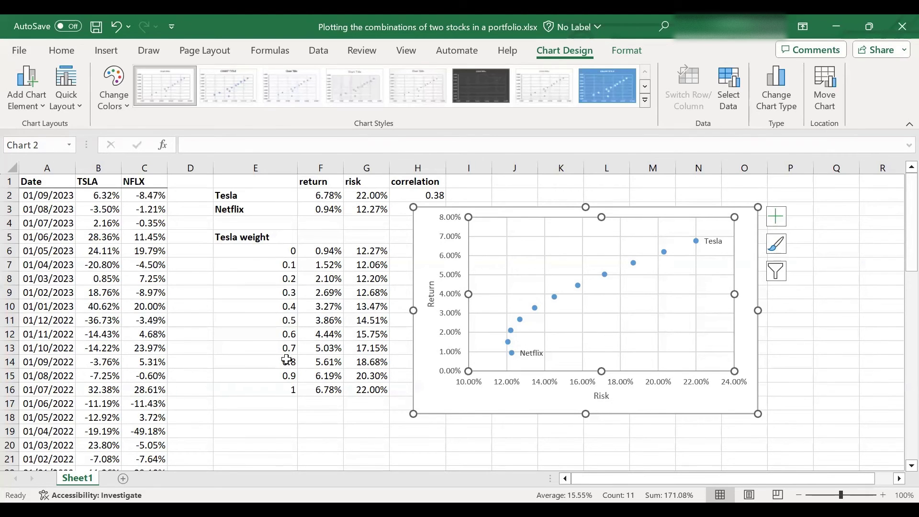
- Add a label to the 18.68% risk, 5.61% return point reading '80% Tesla, 20% Netflix'
{"action": "left_click", "coordinate": [633, 263]}
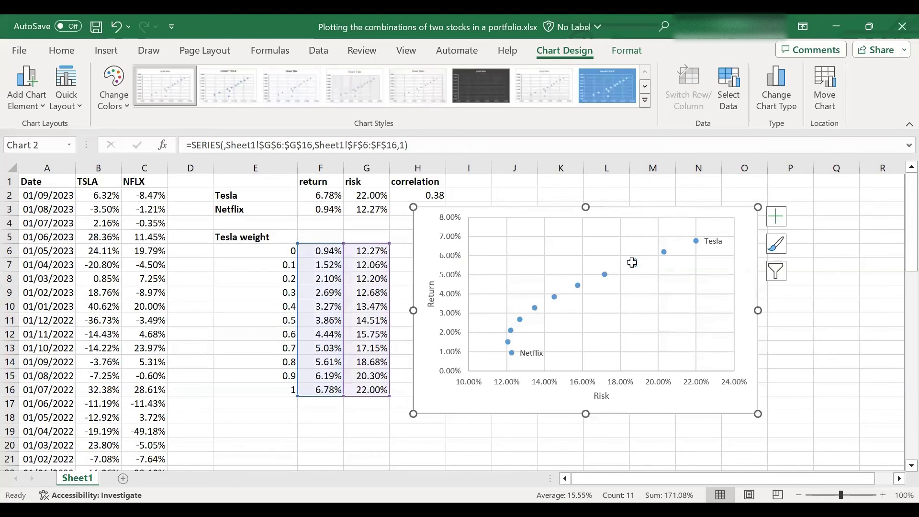
{"action": "right_click", "coordinate": [663, 343]}
{"action": "left_click", "coordinate": [691, 384]}
{"action": "left_click", "coordinate": [649, 264]}
{"action": "left_click", "coordinate": [649, 266]}
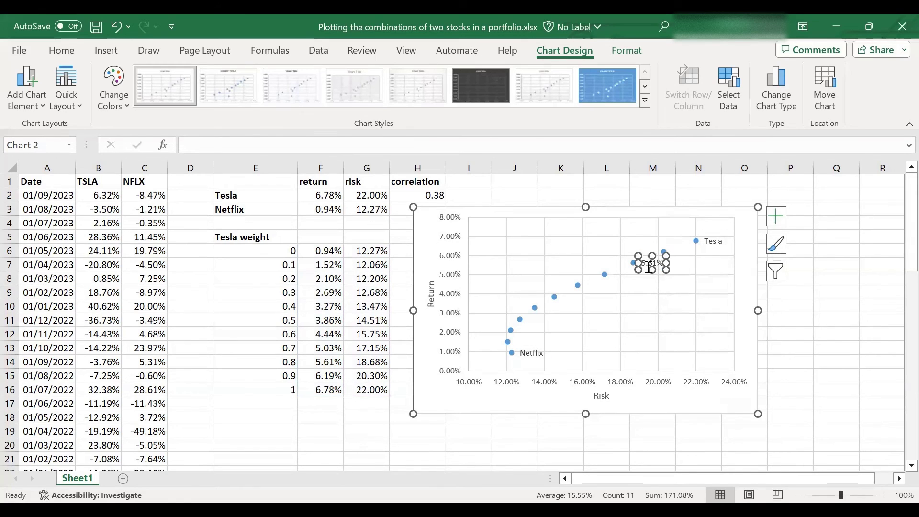
{"action": "left_click", "coordinate": [649, 266]}
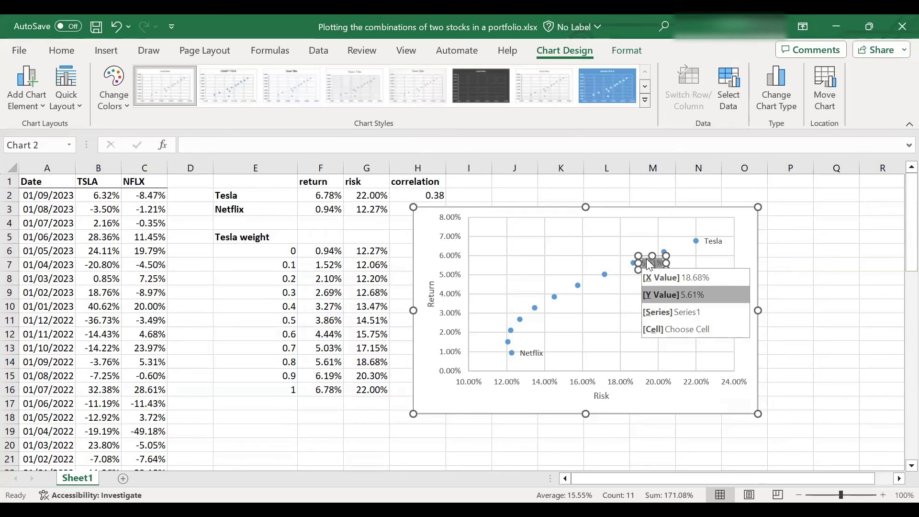
{"action": "key", "text": "x"}
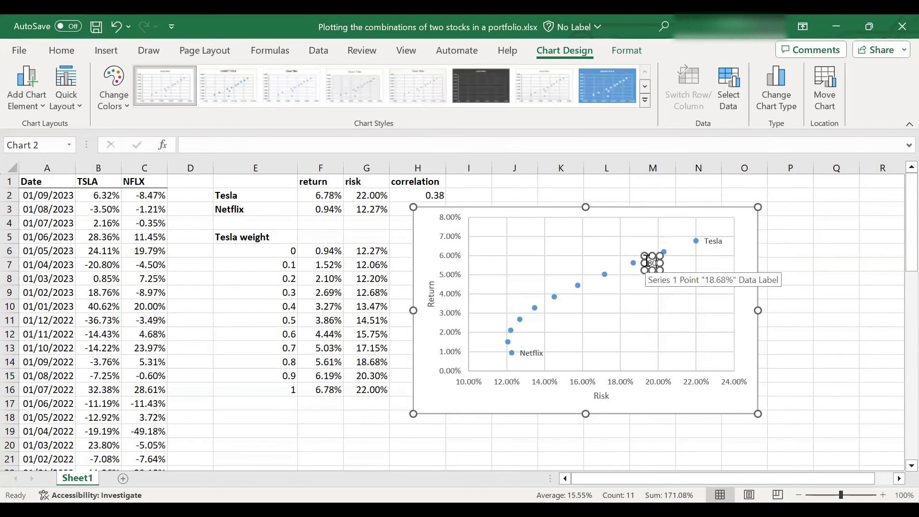
{"action": "type", "text": "Tesla"}
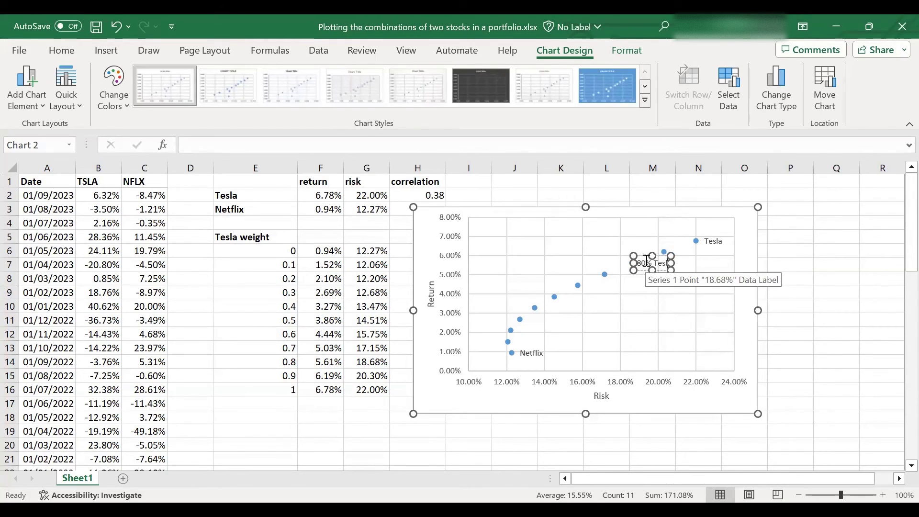
{"action": "type", "text": ", 20%"}
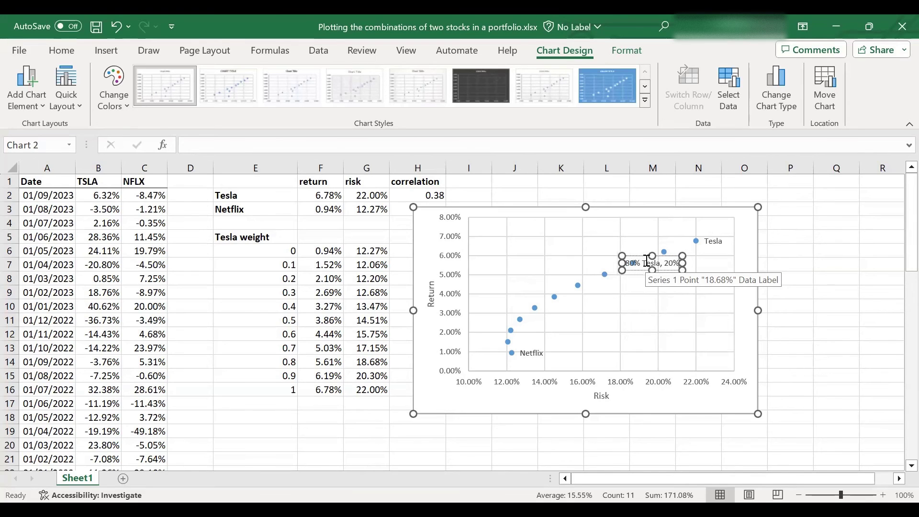
{"action": "type", "text": " NEt"}
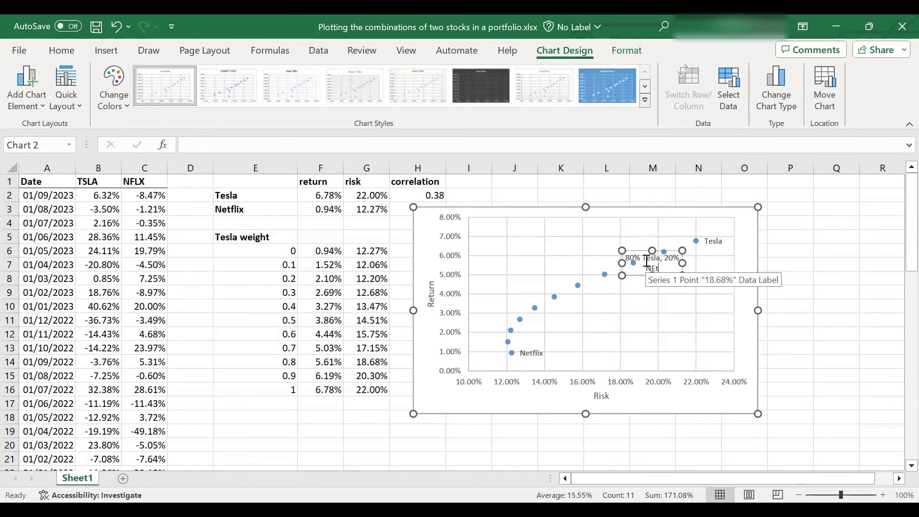
{"action": "key", "text": "BackSpace"}
{"action": "key", "text": "BackSpace"}
{"action": "type", "text": "etflix"}
{"action": "left_click", "coordinate": [675, 265]}
- Move the '80% Tesla, 20% Netflix' label below its point and widen it
{"action": "left_click", "coordinate": [675, 265]}
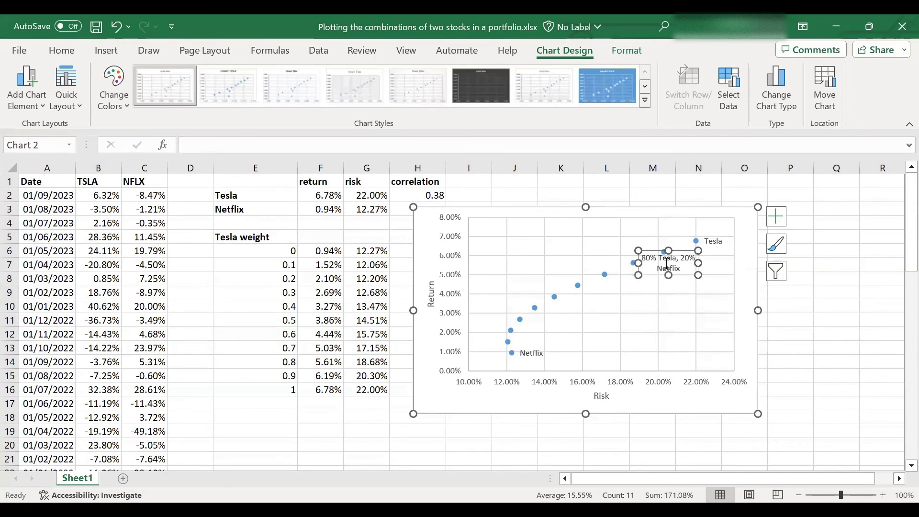
{"action": "left_click_drag", "start_coordinate": [677, 273], "coordinate": [722, 284]}
{"action": "left_click", "coordinate": [662, 323]}
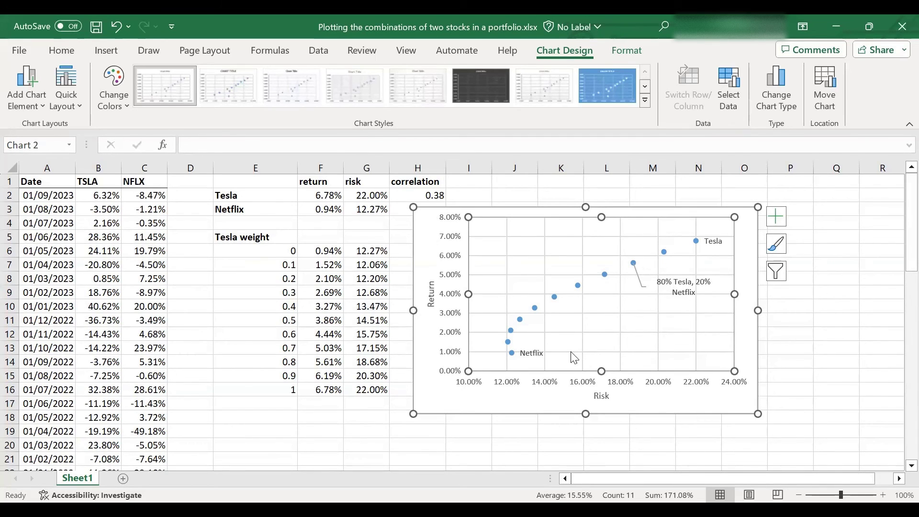
- Enlarge the Tesla, Netflix and '80% Tesla, 20% Netflix' data labels from 9 to 12 point
{"action": "left_click", "coordinate": [541, 360]}
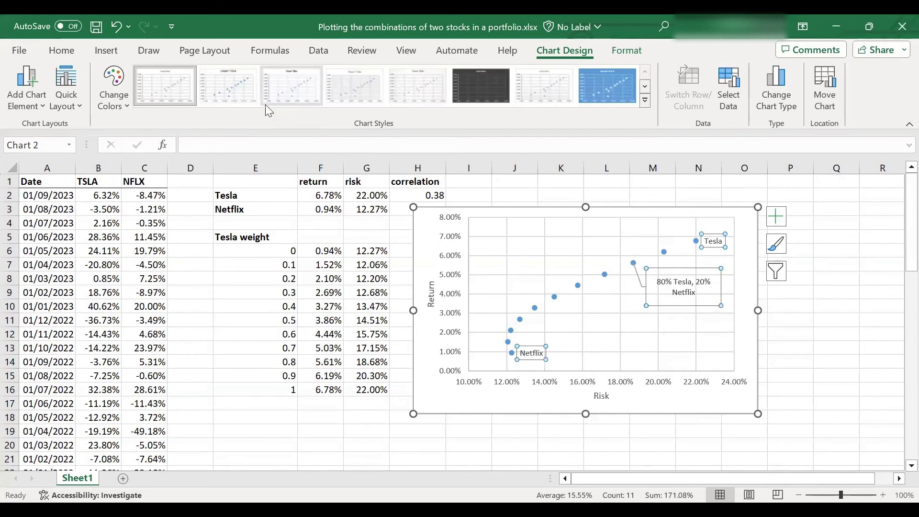
{"action": "left_click", "coordinate": [61, 50]}
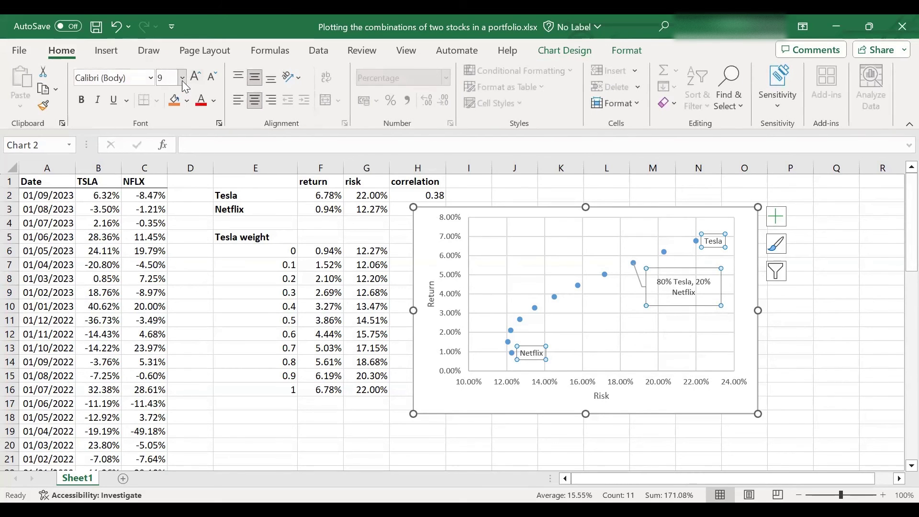
{"action": "left_click", "coordinate": [182, 79]}
{"action": "left_click", "coordinate": [172, 184]}
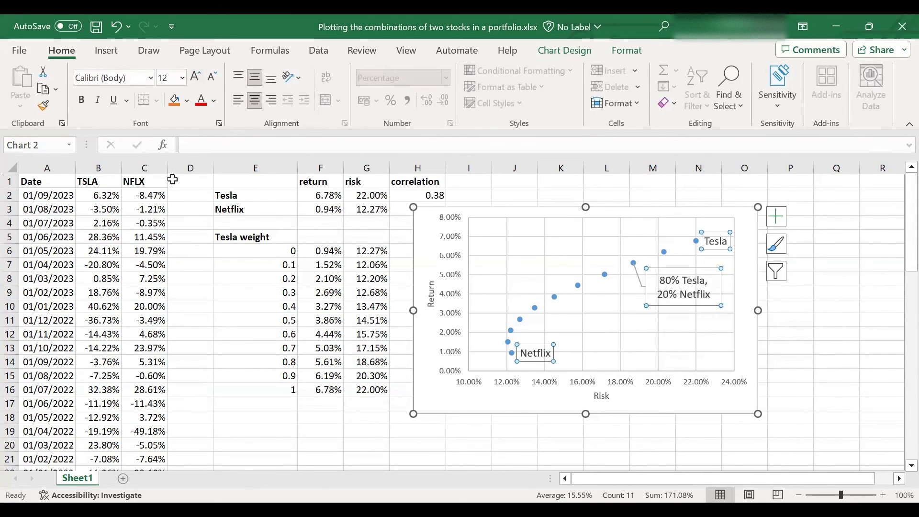
{"action": "left_click", "coordinate": [686, 338]}
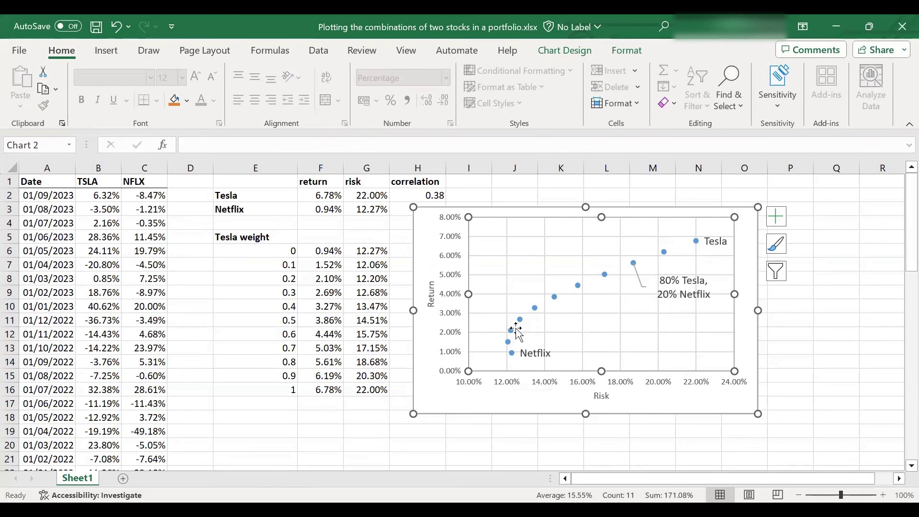
- Add a data label to the 0.4-weight point and change its text to '40% Tesla, 60% Netflix'
{"action": "left_click", "coordinate": [534, 308]}
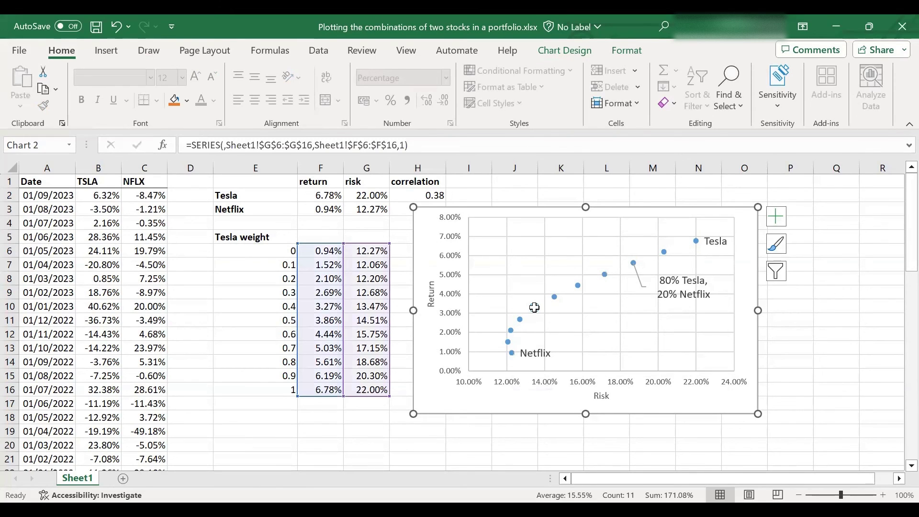
{"action": "right_click", "coordinate": [534, 307]}
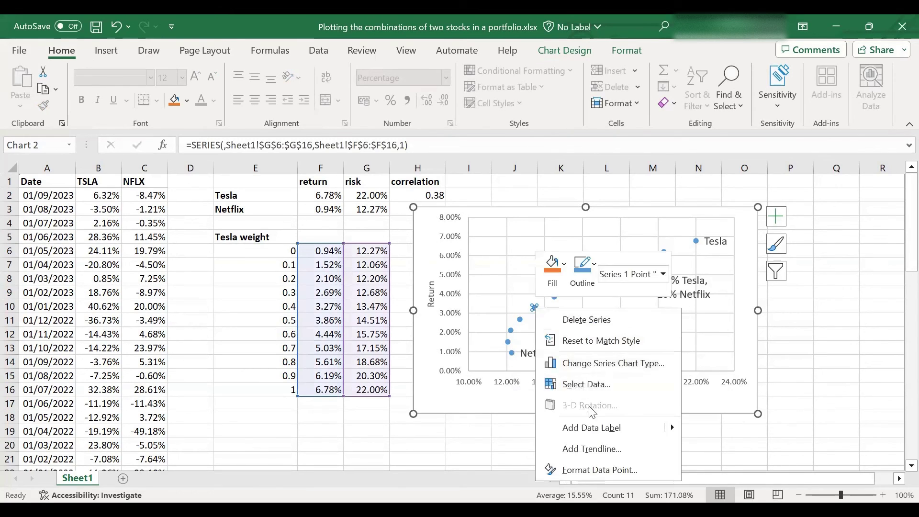
{"action": "left_click", "coordinate": [593, 427]}
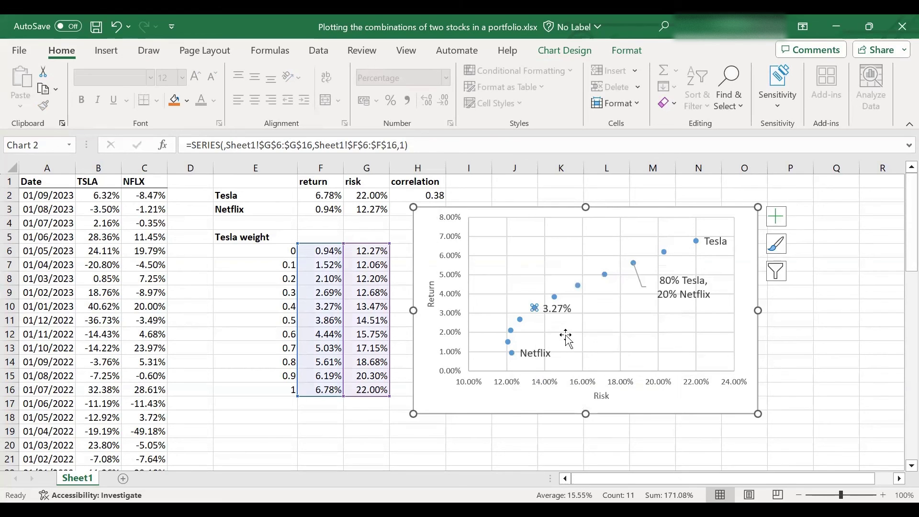
{"action": "left_click", "coordinate": [558, 310]}
{"action": "left_click", "coordinate": [558, 310]}
{"action": "left_click", "coordinate": [558, 310]}
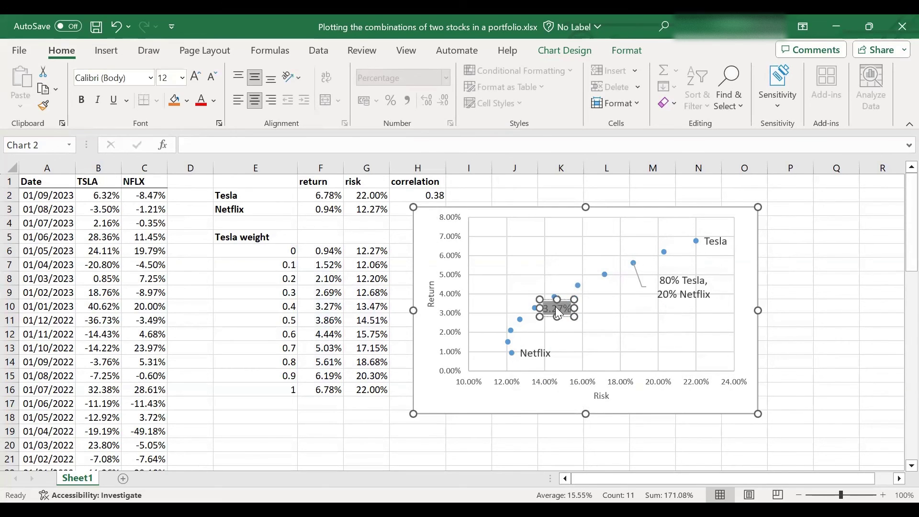
{"action": "type", "text": "0.4% Tesl"}
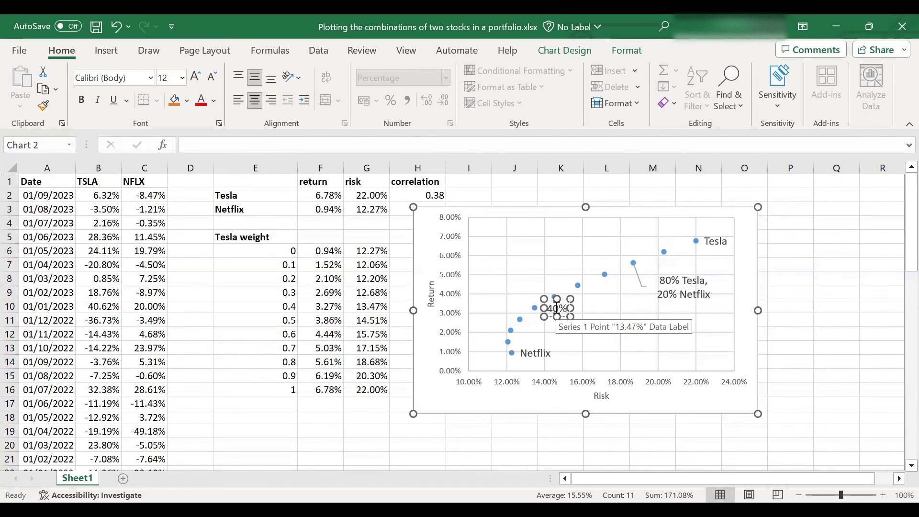
{"action": "type", "text": "a,"}
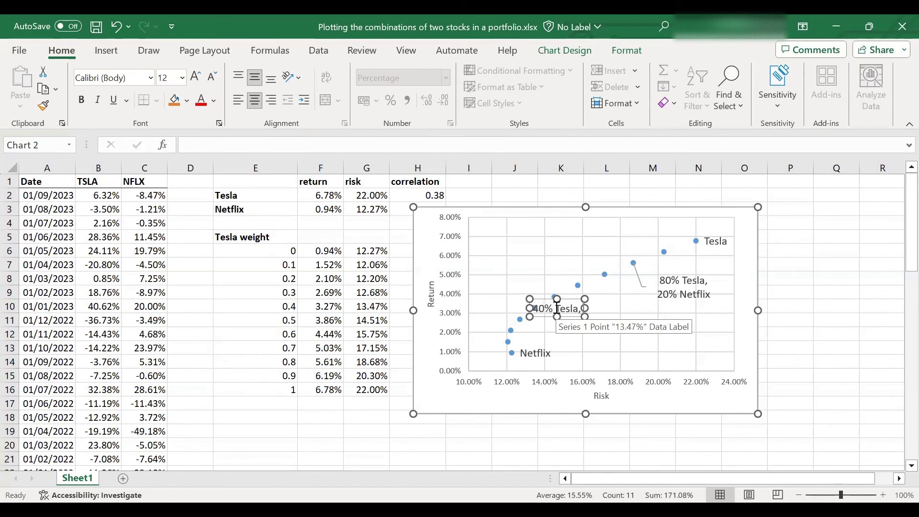
{"action": "type", "text": " 60%"}
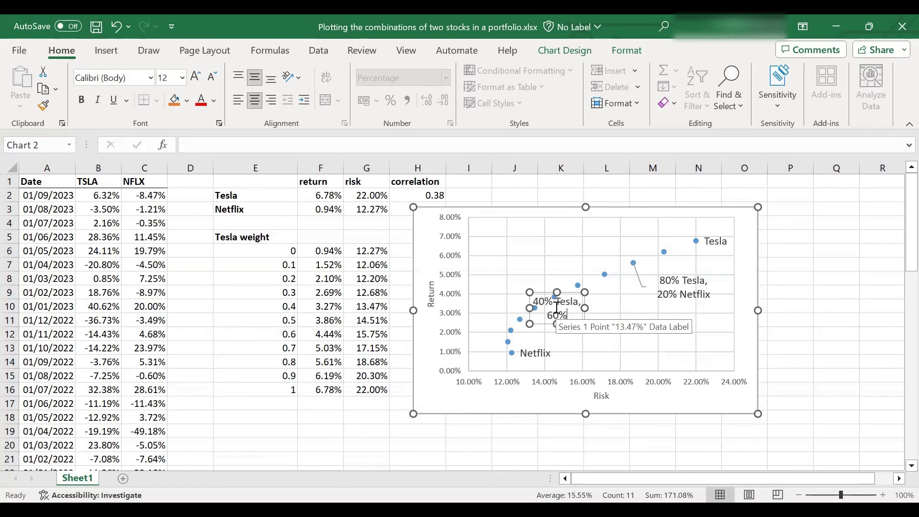
{"action": "type", "text": " NEt"}
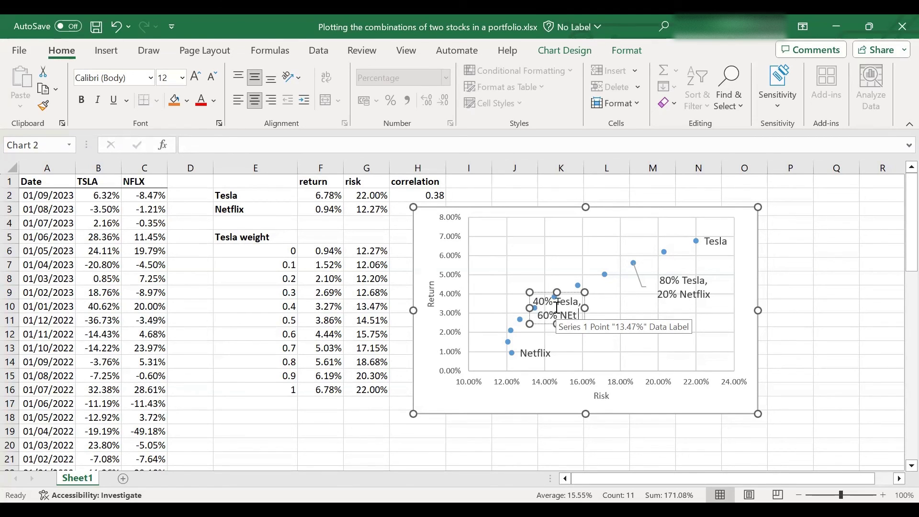
{"action": "type", "text": "flix"}
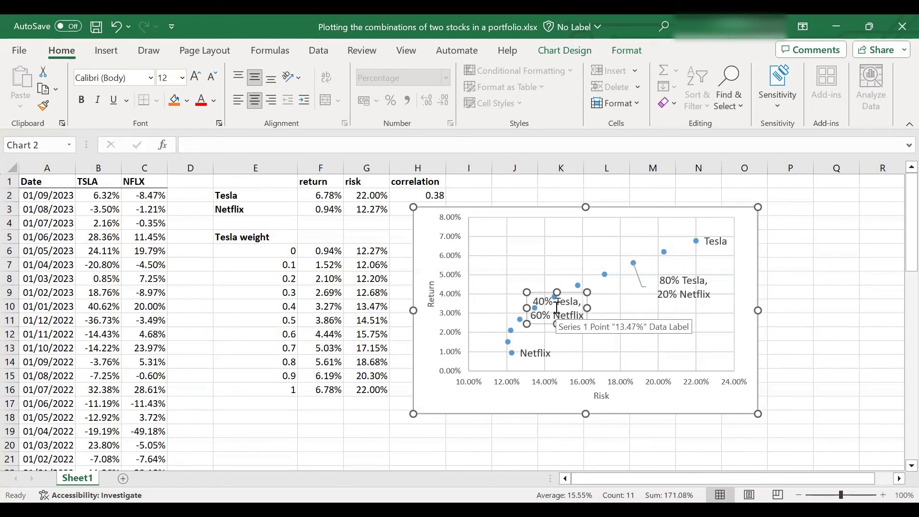
- Drag the '40% Tesla, 60% Netflix' label above-left of its point, leaving a leader line
{"action": "mouse_move", "coordinate": [557, 311]}
{"action": "left_mouse_down"}
{"action": "mouse_move", "coordinate": [569, 311]}
{"action": "mouse_move", "coordinate": [498, 286]}
{"action": "left_mouse_up"}
{"action": "left_click", "coordinate": [572, 315]}
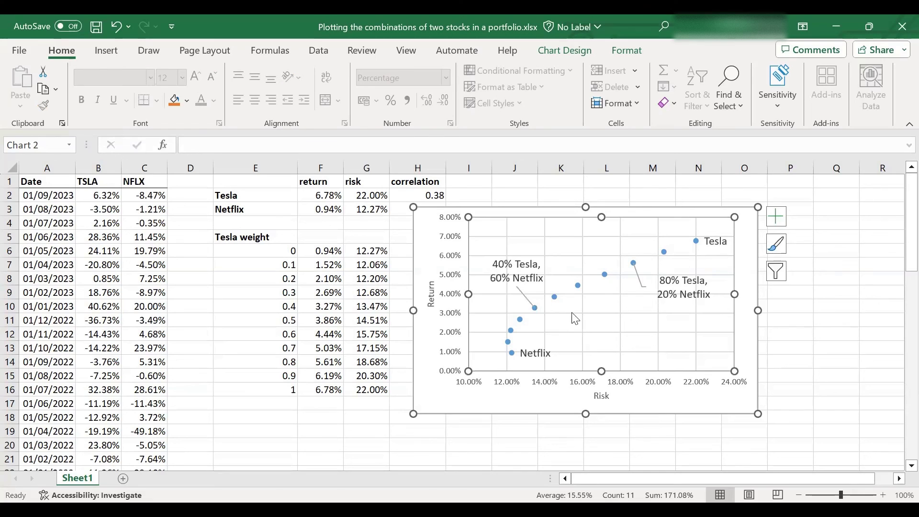
{"action": "left_click", "coordinate": [554, 297]}
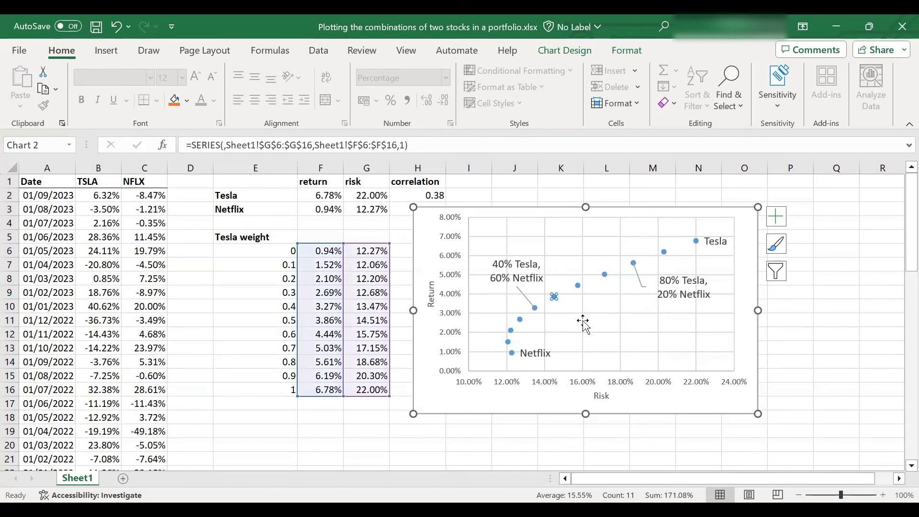